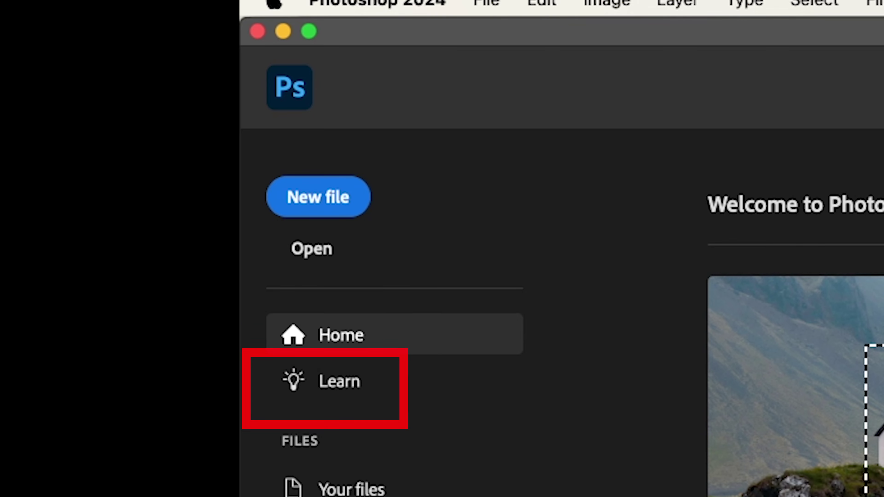
- Create a 1920 × 1080 px RGB document at 300 pixels/centimeter with a white background, and open the workspace choices
{"action": "left_click", "coordinate": [357, 391]}
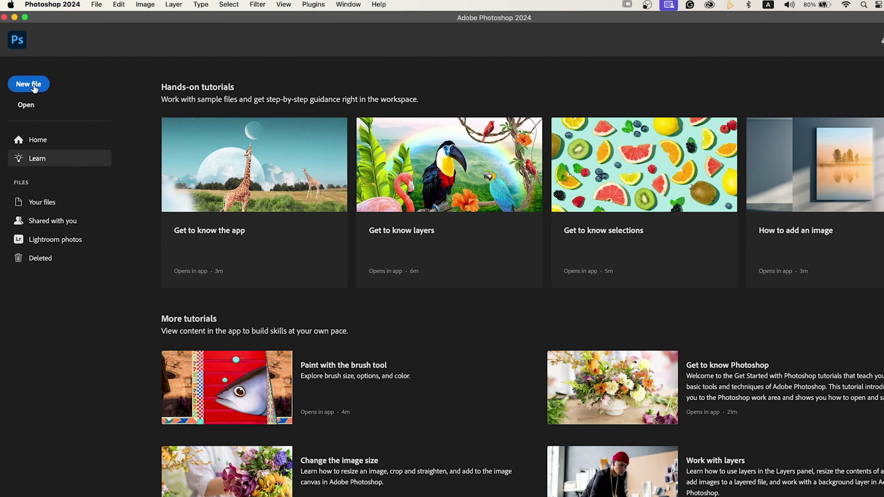
{"action": "left_click", "coordinate": [35, 89]}
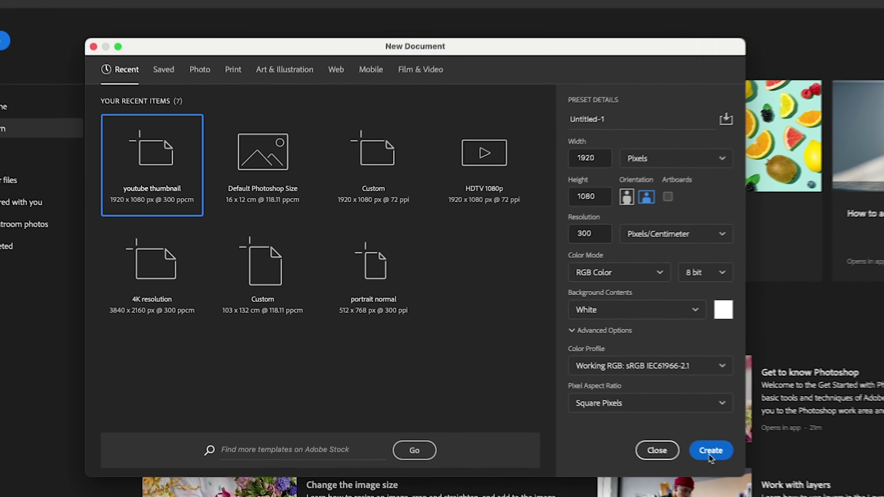
{"action": "left_click", "coordinate": [752, 463]}
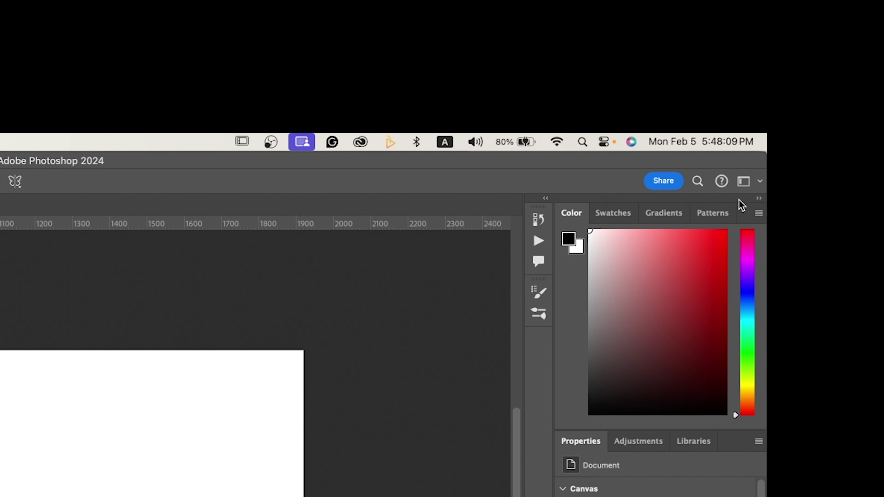
{"action": "left_click", "coordinate": [744, 182]}
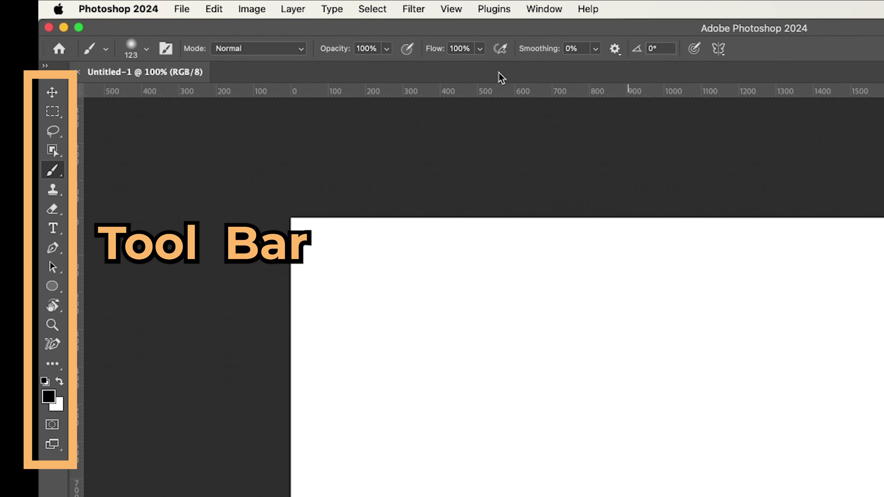
- Examine the Move, marquee, Lasso, Object Selection, Eraser, path selection and ellipse tools along with their options and variants
{"action": "left_click", "coordinate": [52, 92]}
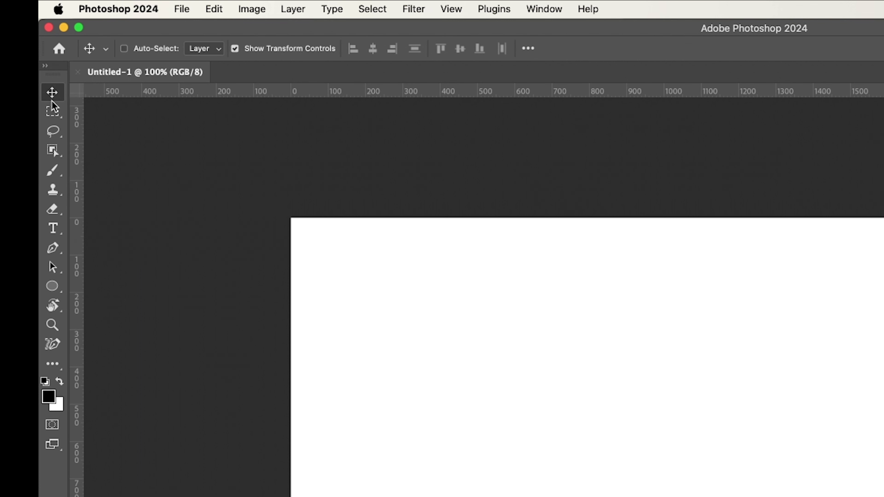
{"action": "left_click", "coordinate": [56, 113]}
{"action": "left_click", "coordinate": [56, 133]}
{"action": "left_click", "coordinate": [57, 152]}
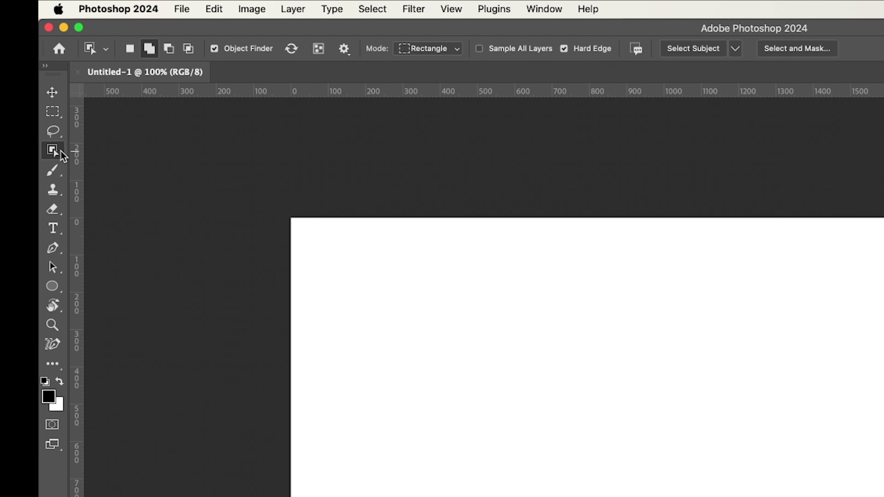
{"action": "left_click", "coordinate": [53, 112]}
{"action": "left_click", "coordinate": [53, 151]}
{"action": "left_click", "coordinate": [53, 209]}
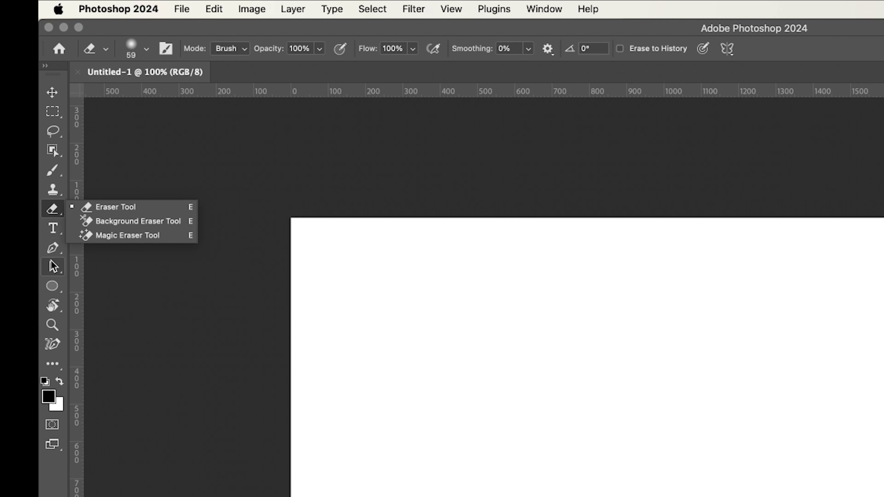
{"action": "left_click", "coordinate": [53, 268]}
{"action": "left_click", "coordinate": [55, 284]}
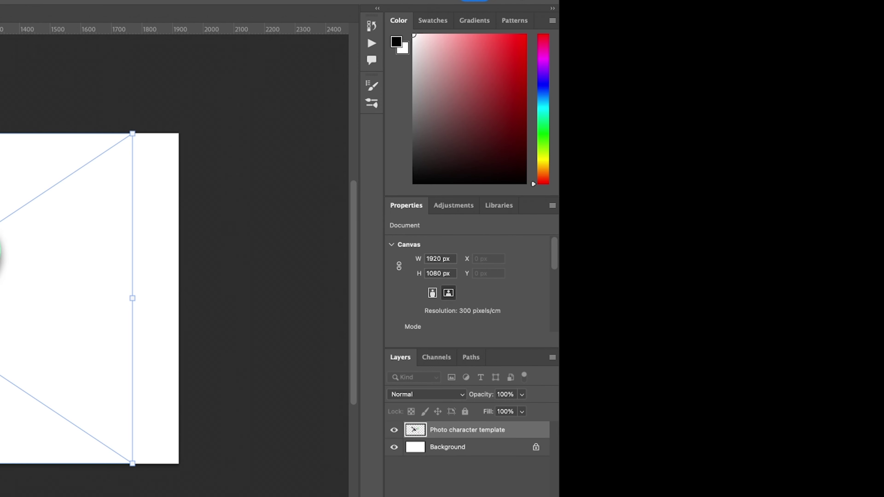
- Commit the placed Photo character template in the 2nd document and detach that document into a floating window over Untitled-1
{"action": "key", "text": "Return"}
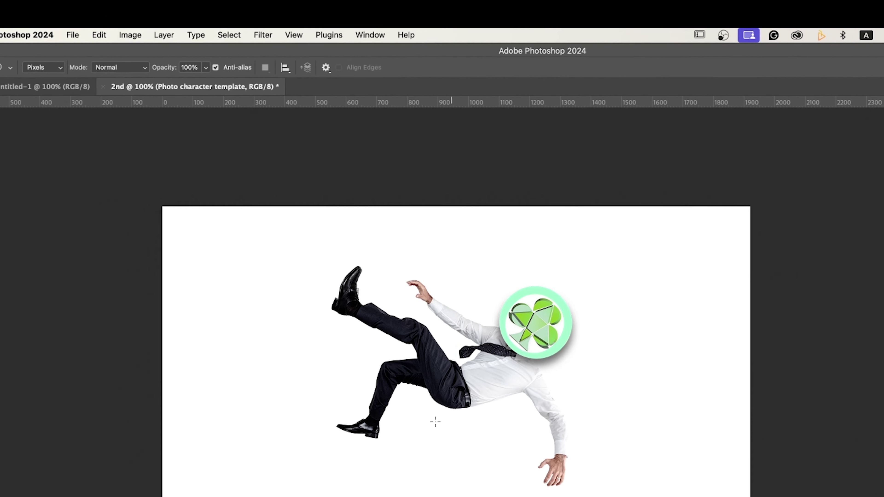
{"action": "left_click", "coordinate": [41, 87]}
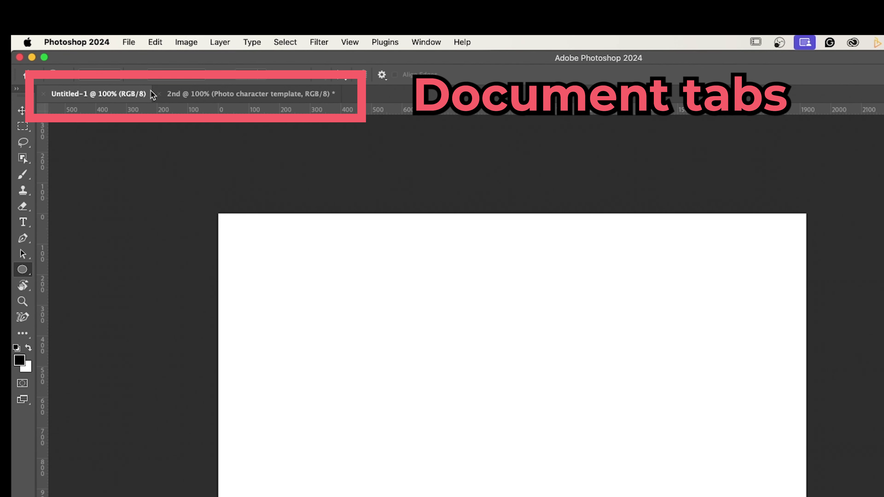
{"action": "left_click", "coordinate": [237, 98]}
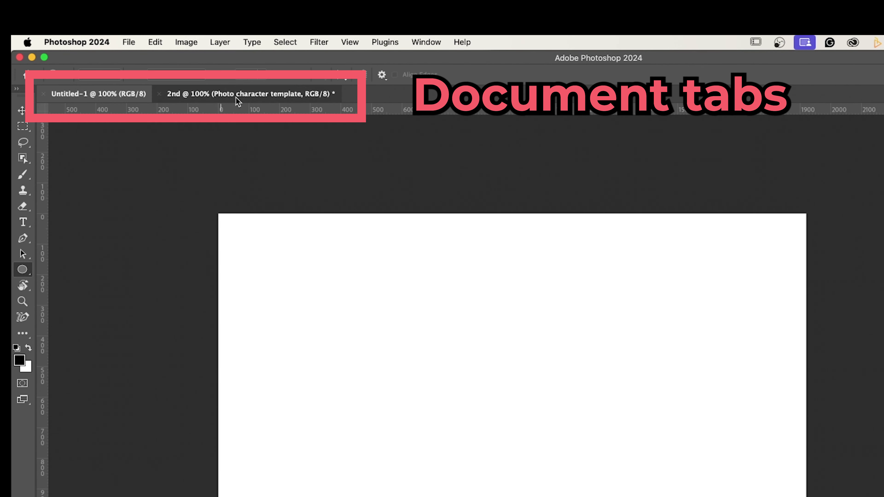
{"action": "left_click_drag", "start_coordinate": [246, 101], "coordinate": [497, 87]}
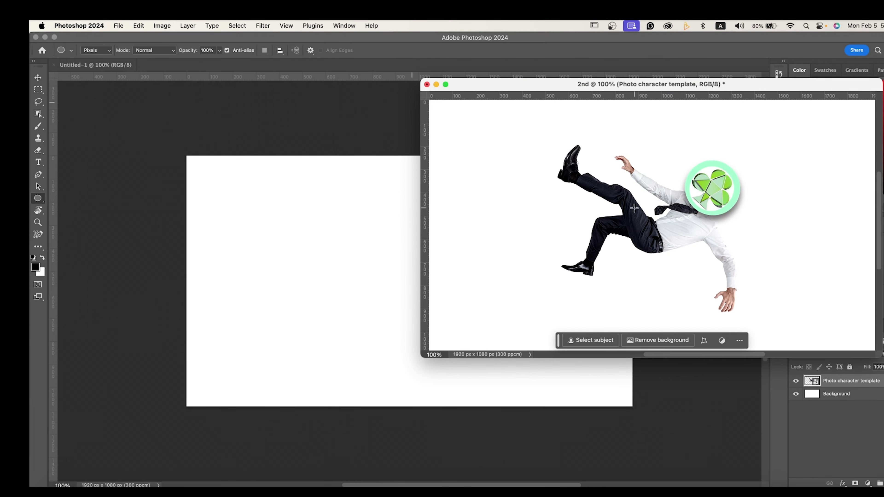
- Copy the Photo character template layer from 2nd into Untitled-1 and position it at about X 498 px, Y 269 px
{"action": "left_click", "coordinate": [38, 78]}
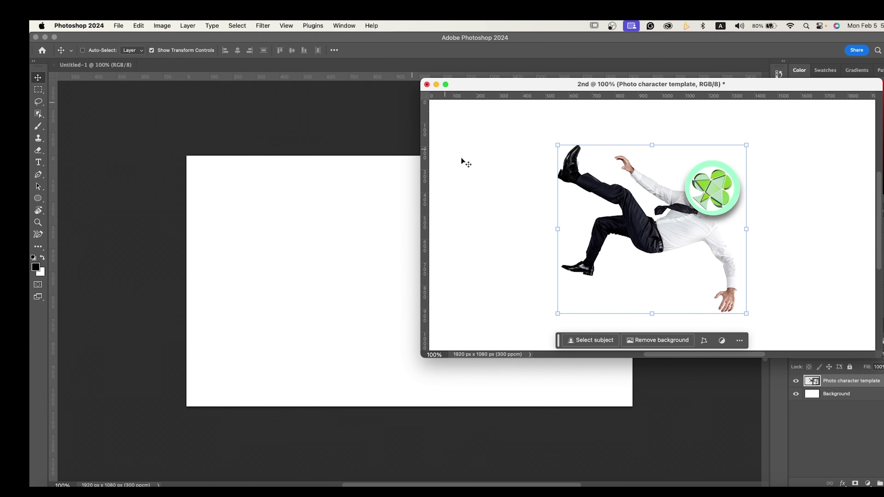
{"action": "left_click_drag", "start_coordinate": [617, 207], "coordinate": [385, 244]}
{"action": "left_click_drag", "start_coordinate": [317, 291], "coordinate": [317, 292]}
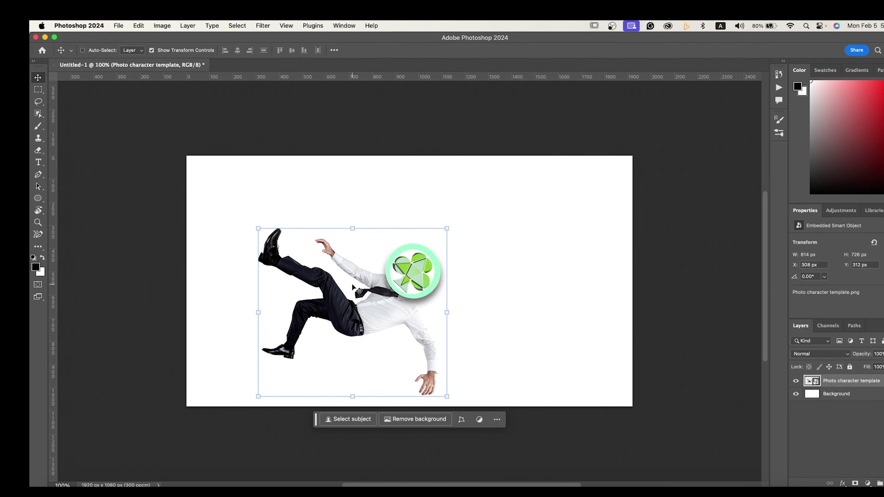
{"action": "left_click_drag", "start_coordinate": [353, 314], "coordinate": [401, 311]}
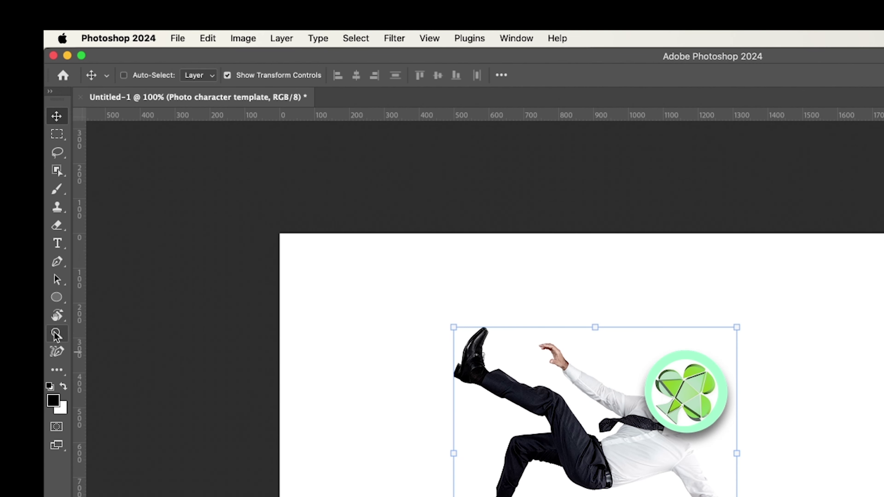
- Inspect the character with the Zoom tool at 200%, zoom back out, fit the canvas to the screen and return to 100%
{"action": "left_click", "coordinate": [56, 335]}
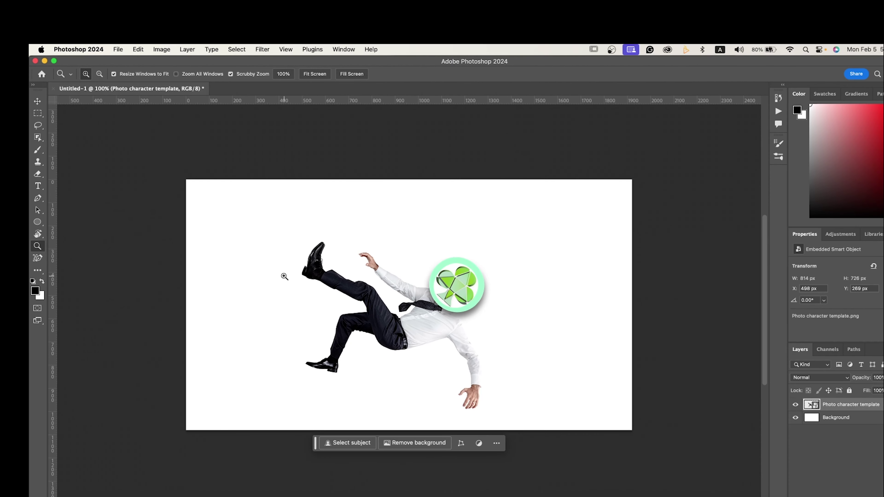
{"action": "left_click", "coordinate": [284, 276]}
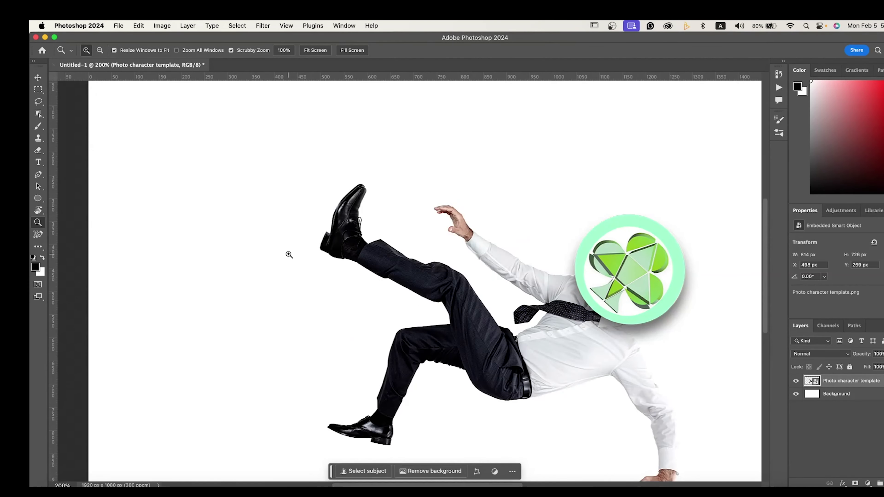
{"action": "left_click", "coordinate": [100, 50]}
{"action": "left_click", "coordinate": [274, 271]}
{"action": "left_click", "coordinate": [314, 277]}
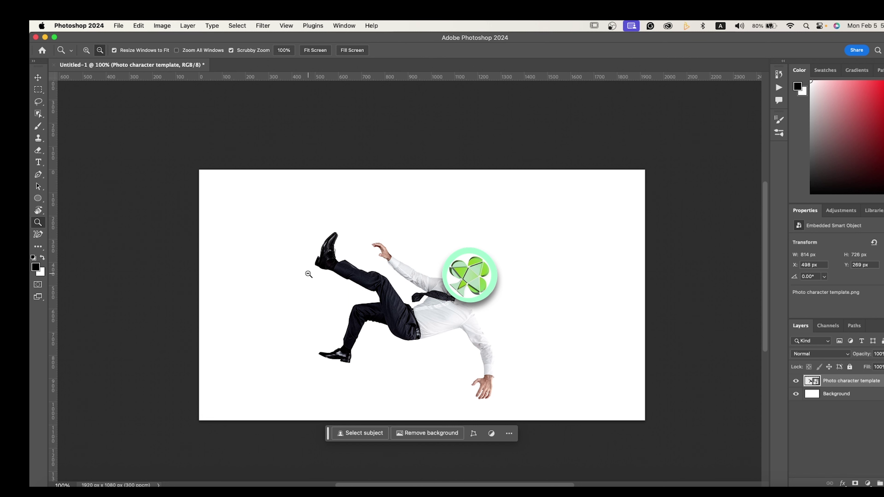
{"action": "key", "text": "super+0"}
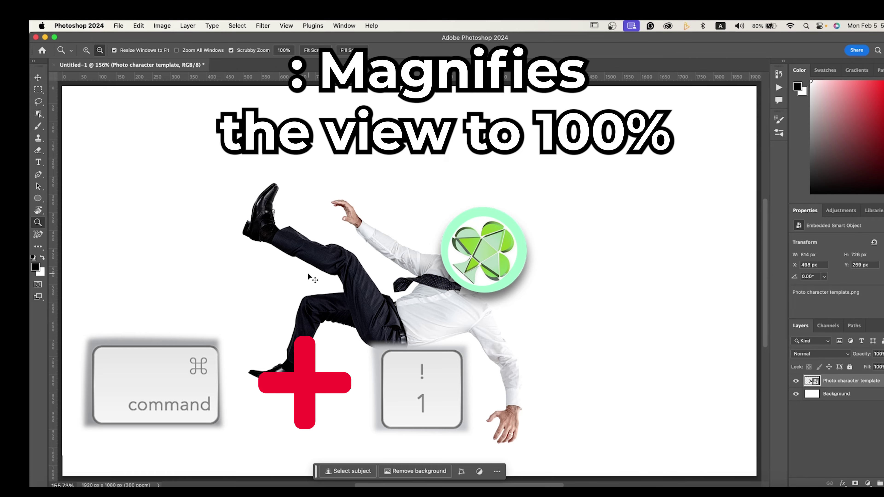
{"action": "key", "text": "super+1"}
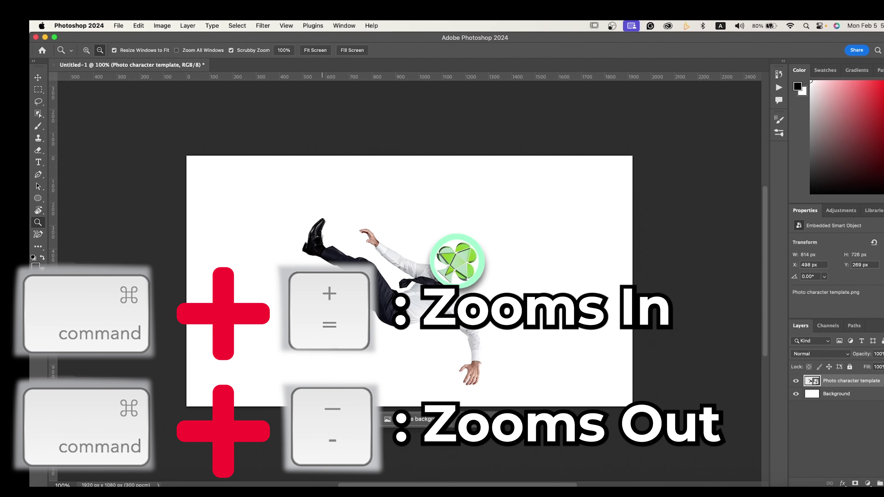
- Magnify the character to 600%, reduce the view, magnify it again to 500% and return to 100%
{"action": "key", "text": "super+equal"}
{"action": "key", "text": "super+equal"}
{"action": "key", "text": "super+equal"}
{"action": "key", "text": "super+equal"}
{"action": "key", "text": "super+equal"}
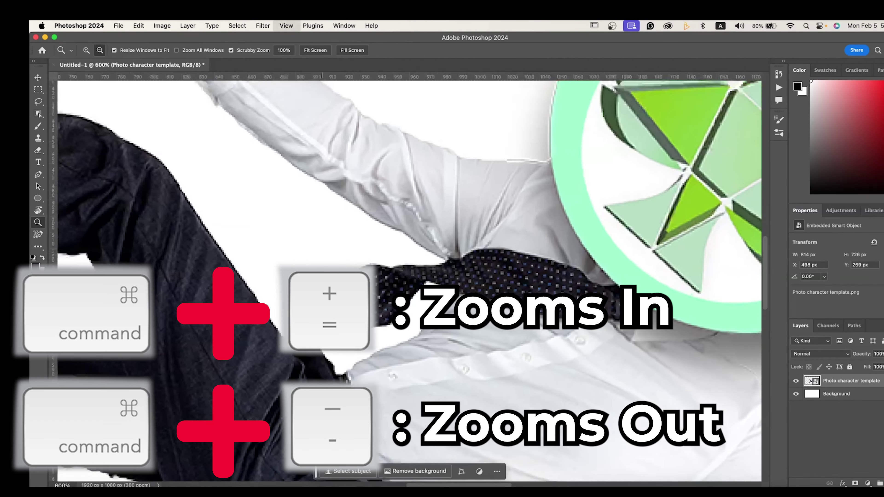
{"action": "key", "text": "super+minus"}
{"action": "key", "text": "super+minus"}
{"action": "key", "text": "super+minus"}
{"action": "key", "text": "super+minus"}
{"action": "key", "text": "super+minus"}
{"action": "key", "text": "super+minus"}
{"action": "key", "text": "super+equal"}
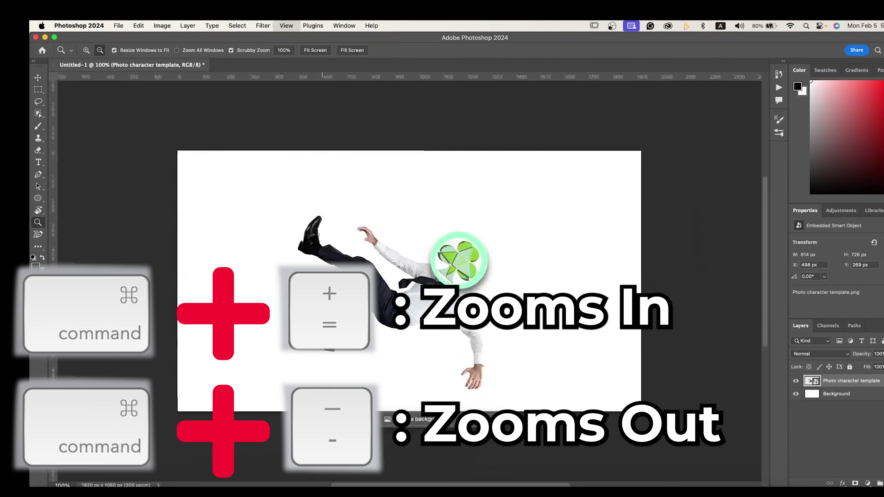
{"action": "key", "text": "super+equal"}
{"action": "key", "text": "super+equal"}
{"action": "key", "text": "super+equal"}
{"action": "key", "text": "super+equal"}
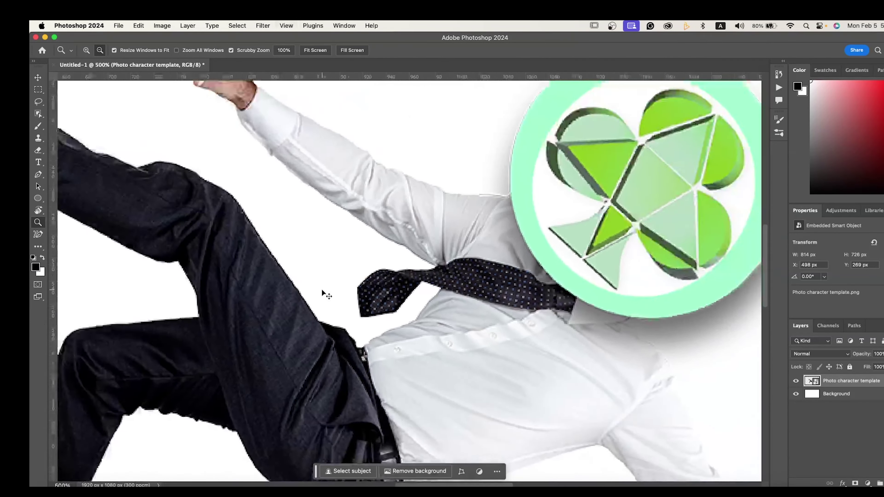
{"action": "key", "text": "super+minus"}
{"action": "key", "text": "super+minus"}
{"action": "key", "text": "super+minus"}
{"action": "key", "text": "super+minus"}
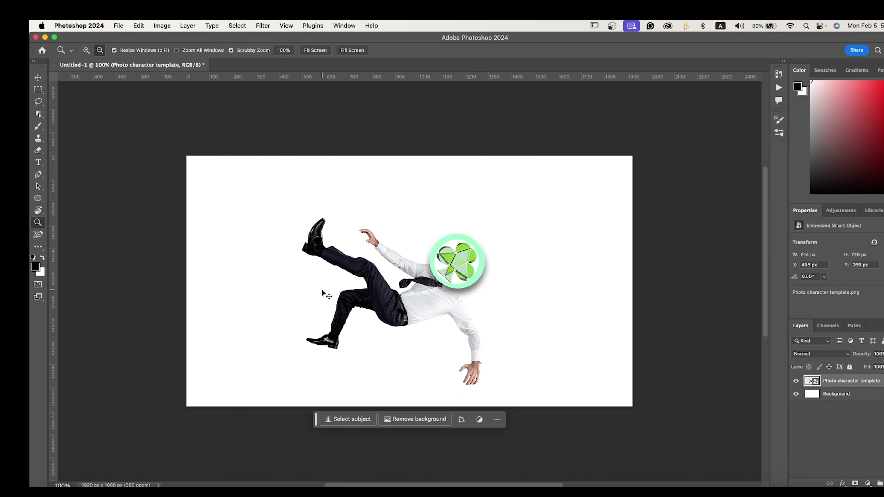
- Try moving the character layer toward the right side of the canvas twice, undoing each move
{"action": "left_click", "coordinate": [42, 214]}
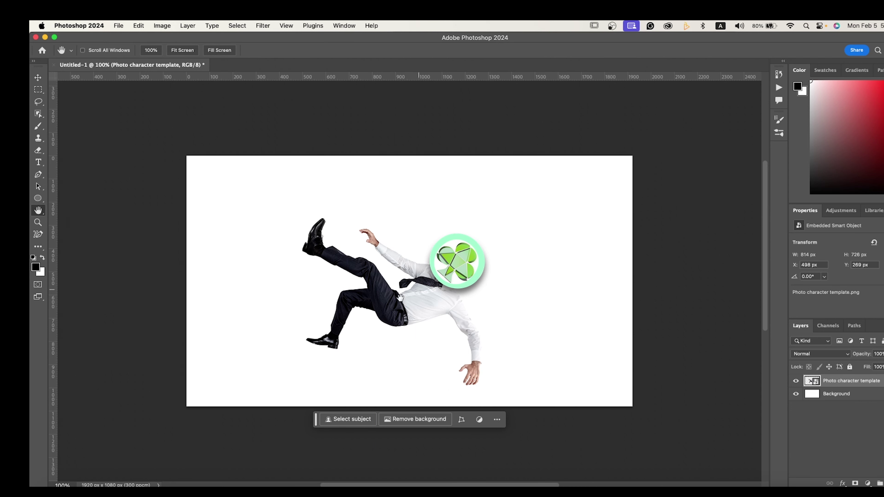
{"action": "mouse_move", "coordinate": [365, 302]}
{"action": "left_mouse_down"}
{"action": "mouse_move", "coordinate": [376, 289]}
{"action": "mouse_move", "coordinate": [462, 343]}
{"action": "mouse_move", "coordinate": [306, 288]}
{"action": "mouse_move", "coordinate": [396, 244]}
{"action": "mouse_move", "coordinate": [396, 321]}
{"action": "mouse_move", "coordinate": [364, 299]}
{"action": "left_mouse_up"}
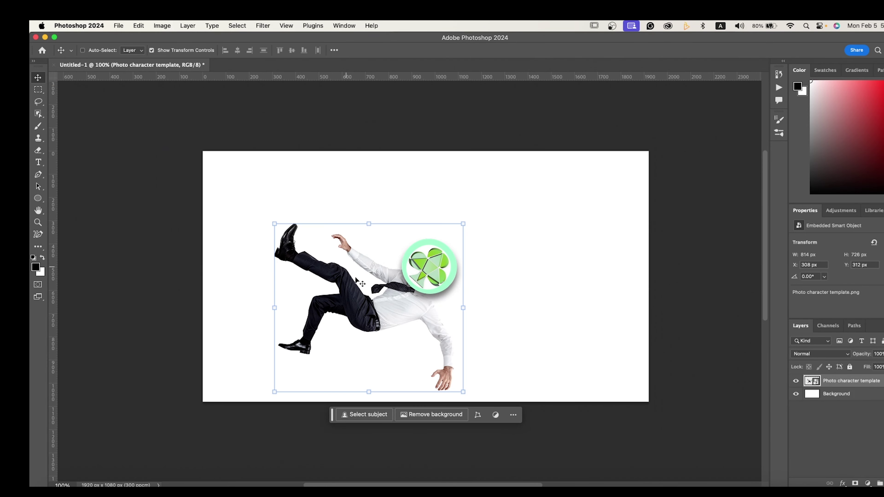
{"action": "left_click_drag", "start_coordinate": [368, 295], "coordinate": [488, 283]}
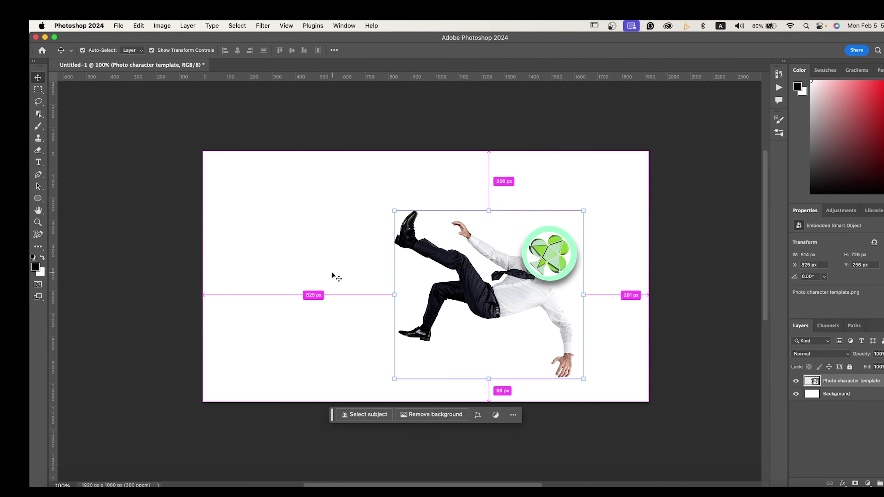
{"action": "key", "text": "super+z"}
{"action": "left_click_drag", "start_coordinate": [368, 299], "coordinate": [507, 246]}
{"action": "key", "text": "super+z"}
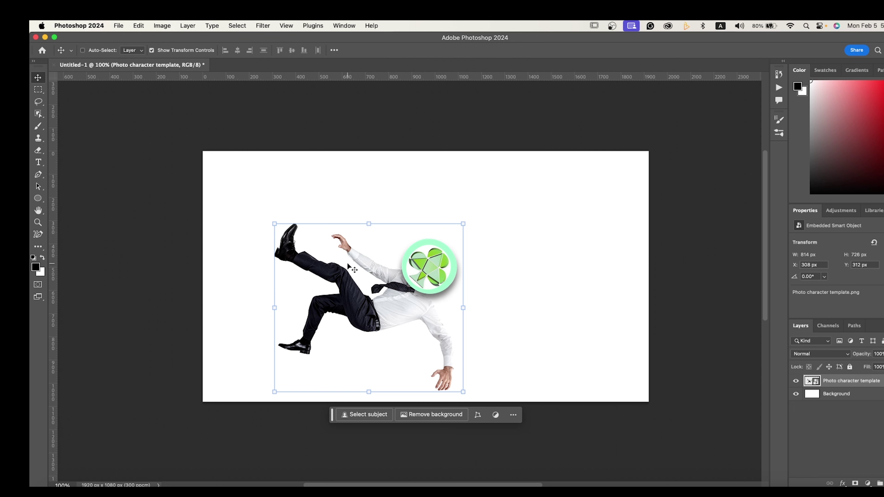
- Try 300 history states in the Performance preferences and set the value back to 50
{"action": "left_click", "coordinate": [69, 27]}
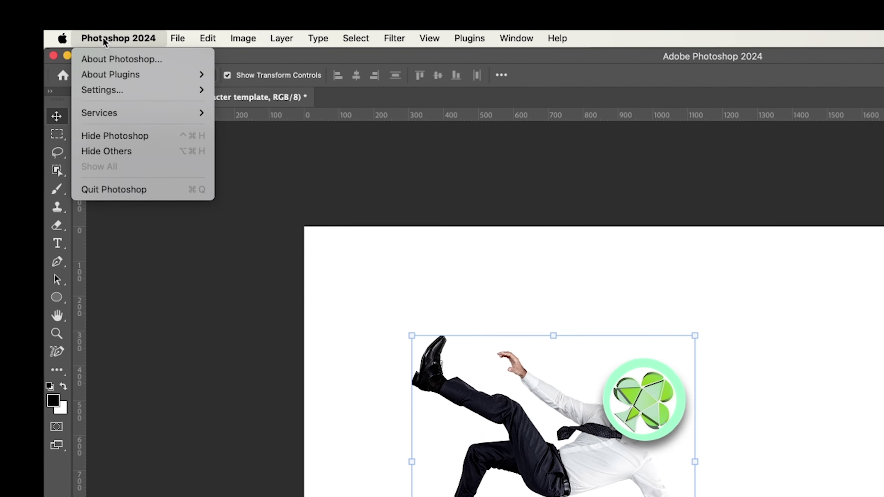
{"action": "mouse_move", "coordinate": [132, 90]}
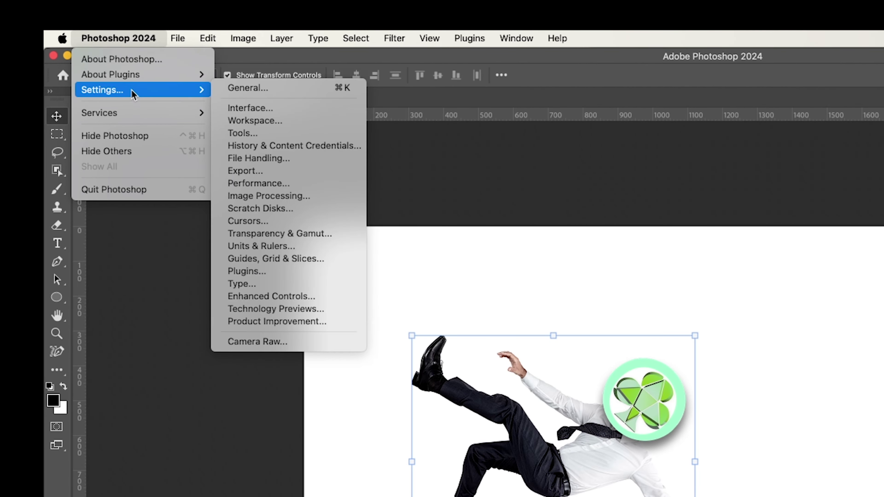
{"action": "left_click", "coordinate": [260, 93]}
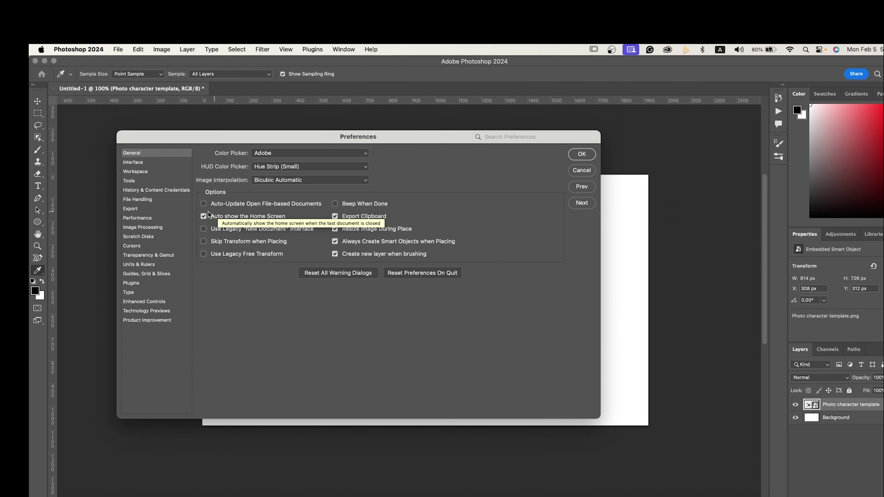
{"action": "left_click", "coordinate": [147, 219]}
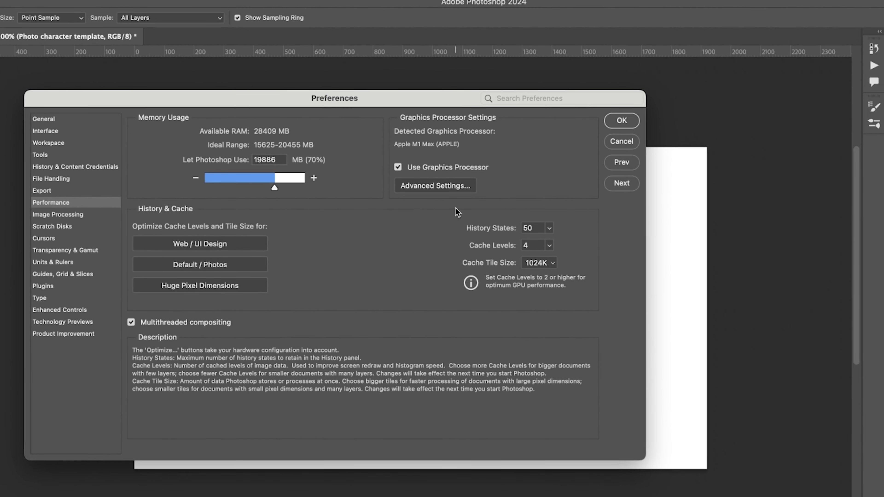
{"action": "double_click", "coordinate": [532, 228]}
{"action": "type", "text": "300"}
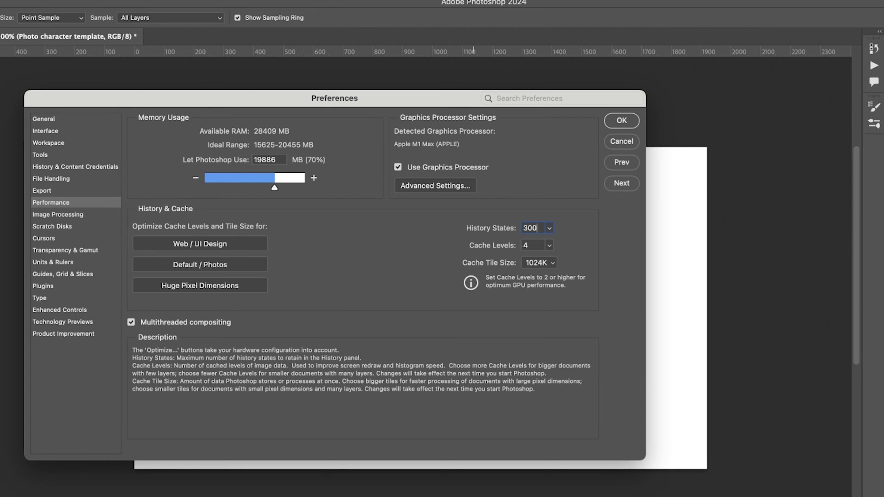
{"action": "left_click", "coordinate": [466, 313]}
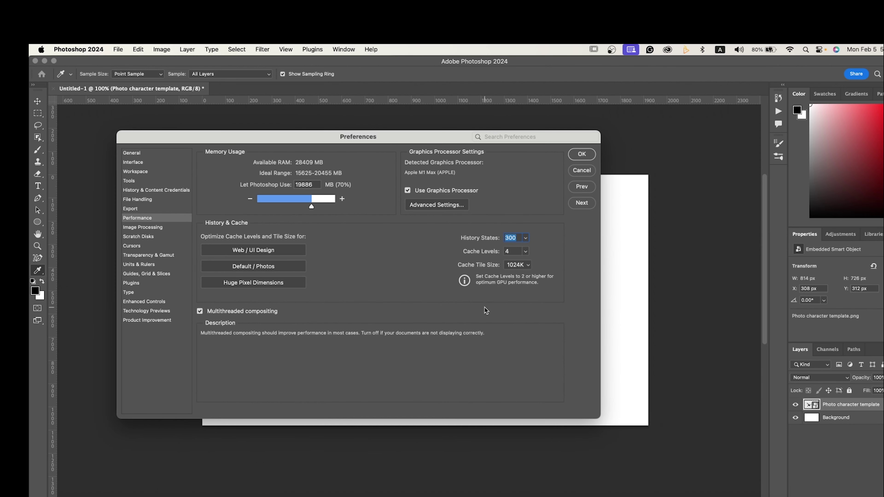
{"action": "type", "text": "50"}
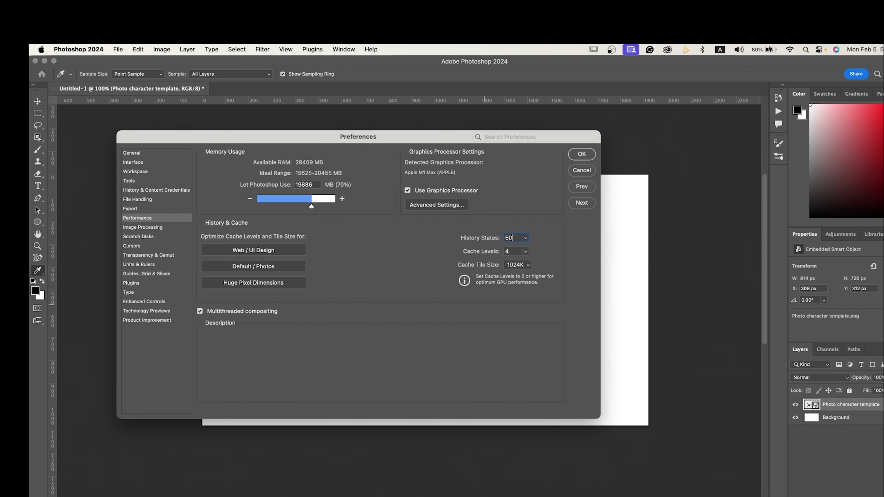
{"action": "key", "text": "super+a"}
- Preview the darkest, light gray and white color themes in the Interface preferences and return to the dark gray theme
{"action": "left_click", "coordinate": [140, 164]}
{"action": "left_click", "coordinate": [251, 170]}
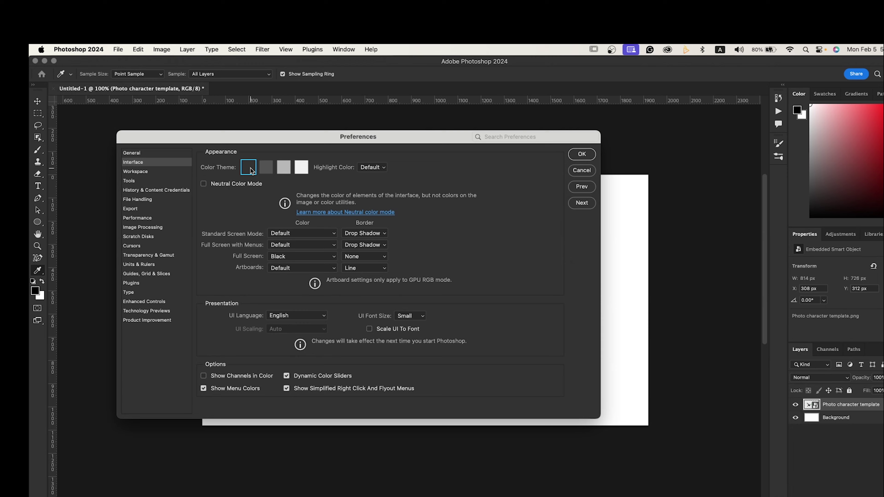
{"action": "left_click", "coordinate": [271, 171]}
{"action": "left_click", "coordinate": [285, 169]}
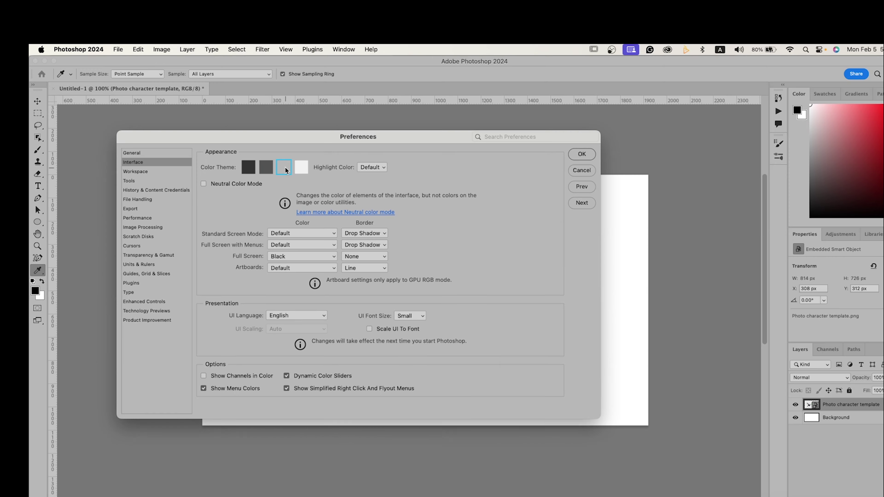
{"action": "left_click", "coordinate": [300, 170]}
{"action": "left_click", "coordinate": [268, 169]}
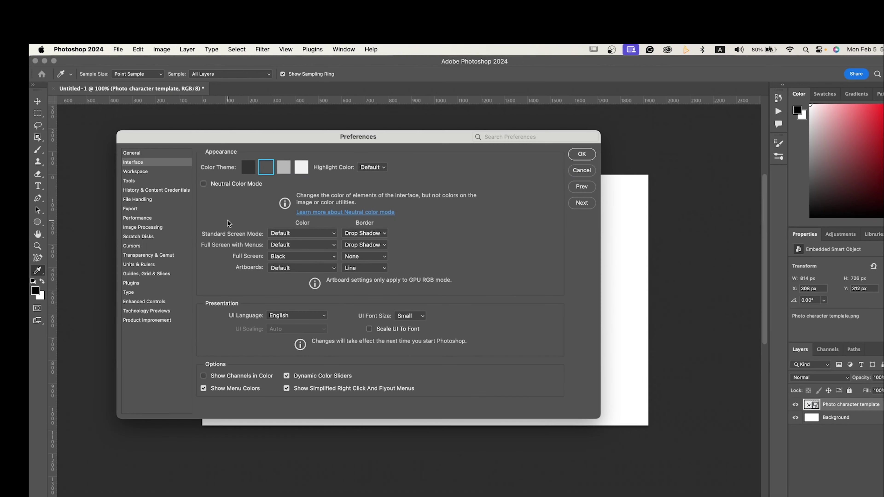
- In the File Handling preferences, switch automatic recovery saving off and on again, keep the 10 Minutes interval, apply the preferences and activate the Move tool
{"action": "left_click", "coordinate": [140, 199]}
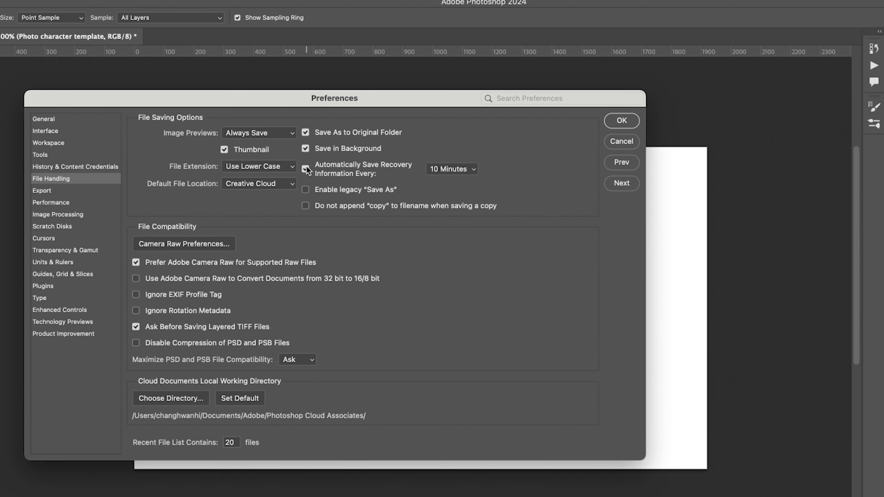
{"action": "left_click", "coordinate": [306, 168]}
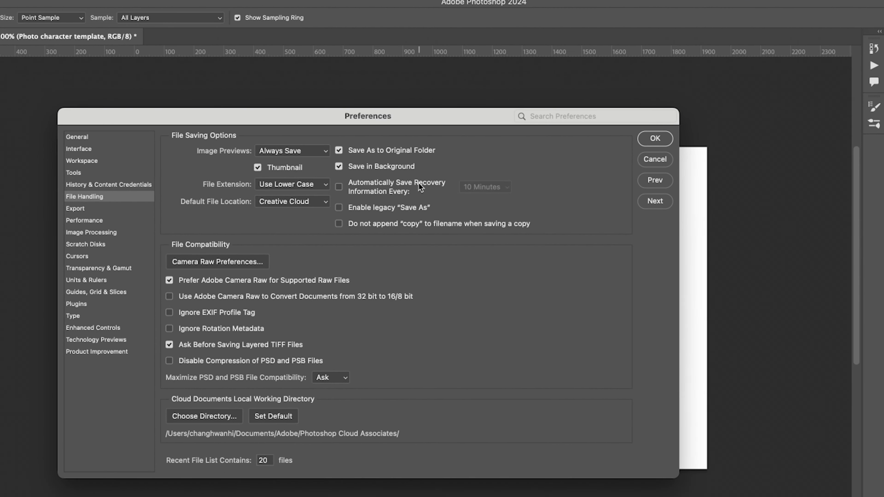
{"action": "left_click", "coordinate": [340, 187]}
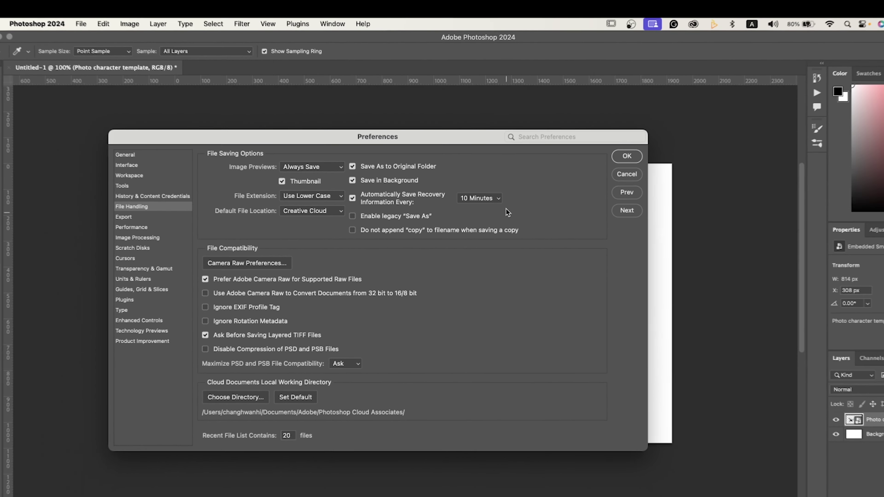
{"action": "left_click", "coordinate": [485, 187]}
{"action": "left_click", "coordinate": [485, 187]}
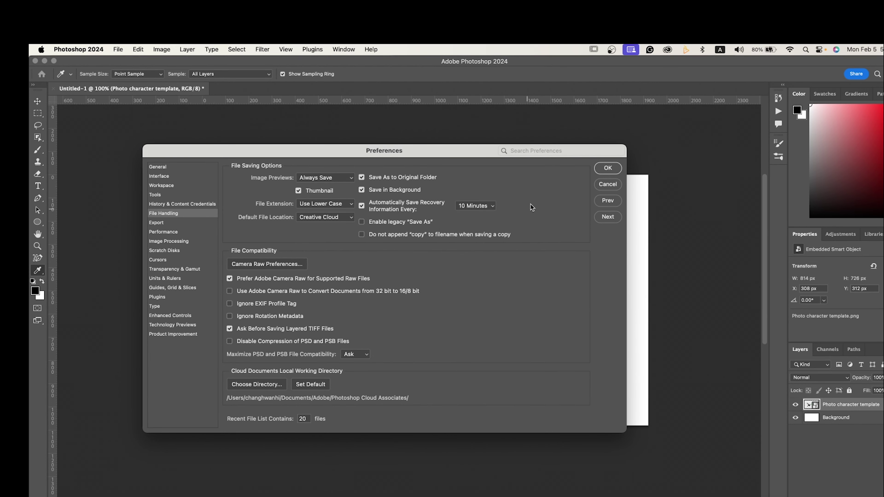
{"action": "left_click", "coordinate": [608, 169]}
{"action": "key", "text": "v"}
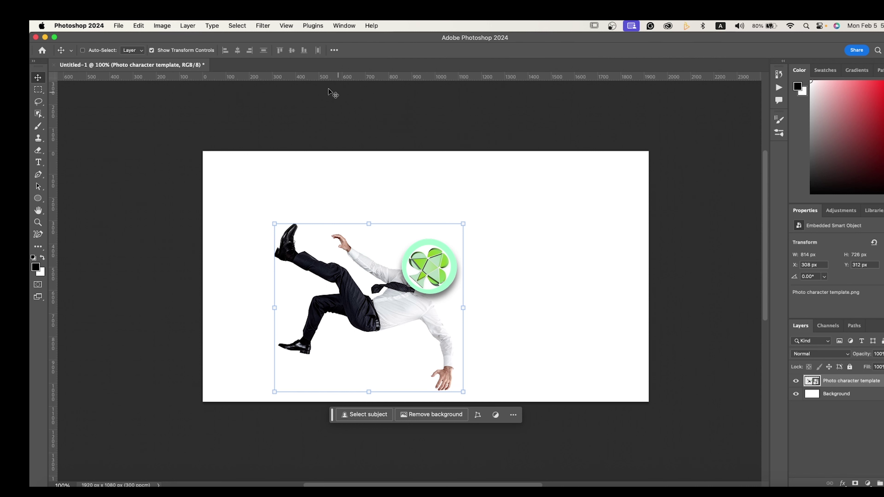
- Review the file formats for saving the document on the computer, keep Photoshop as the format and cancel the save
{"action": "left_click", "coordinate": [118, 26]}
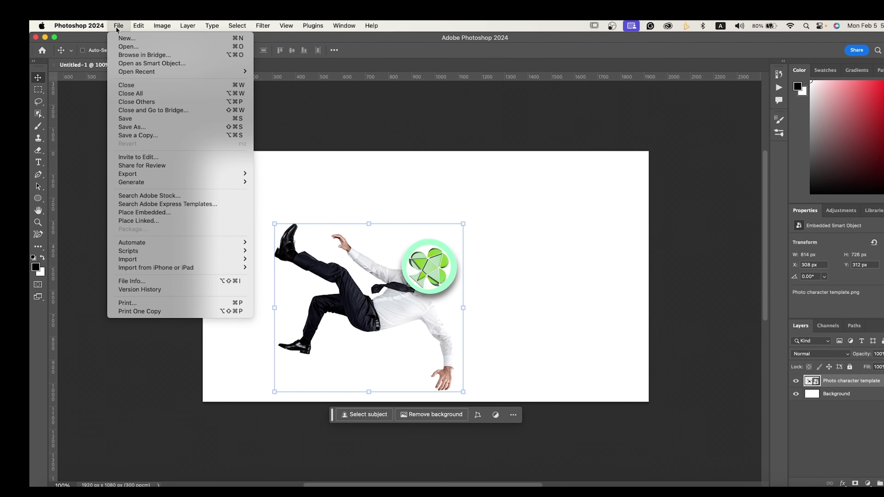
{"action": "left_click", "coordinate": [143, 128]}
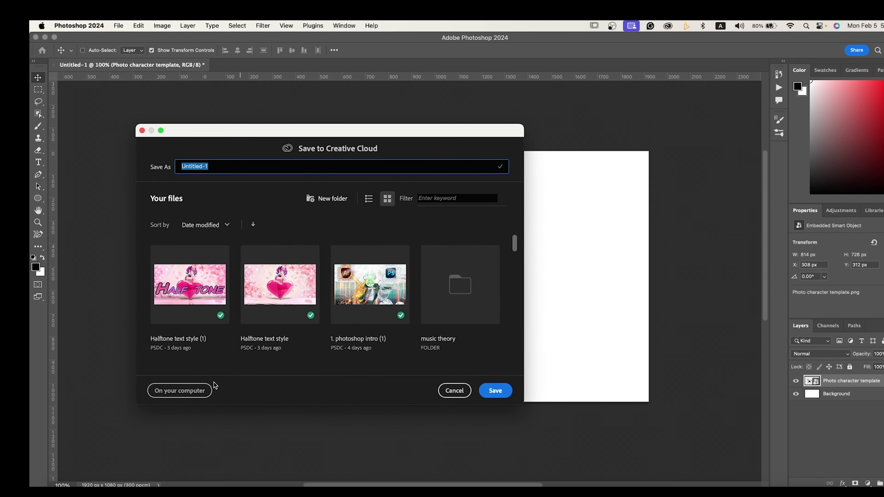
{"action": "left_click", "coordinate": [209, 389]}
{"action": "left_click", "coordinate": [508, 232]}
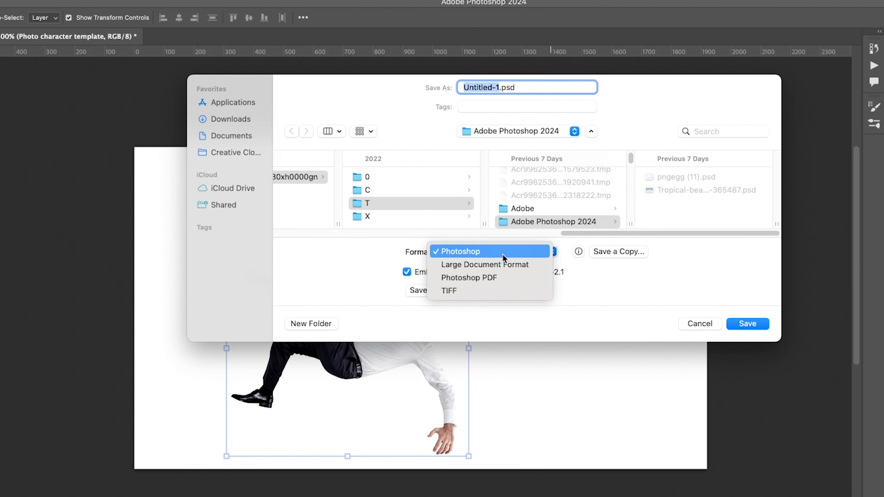
{"action": "left_click", "coordinate": [503, 257]}
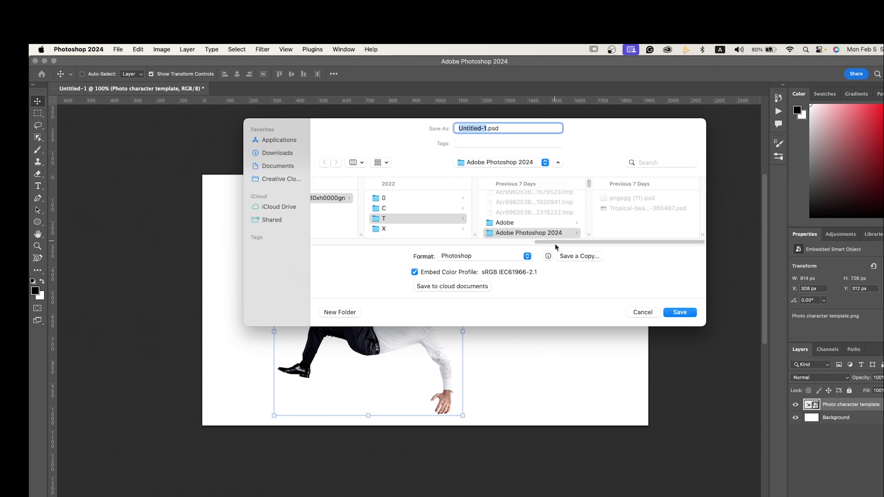
{"action": "left_click", "coordinate": [637, 314]}
- Open the Export As settings for the document and examine the available export file formats
{"action": "left_click", "coordinate": [118, 50]}
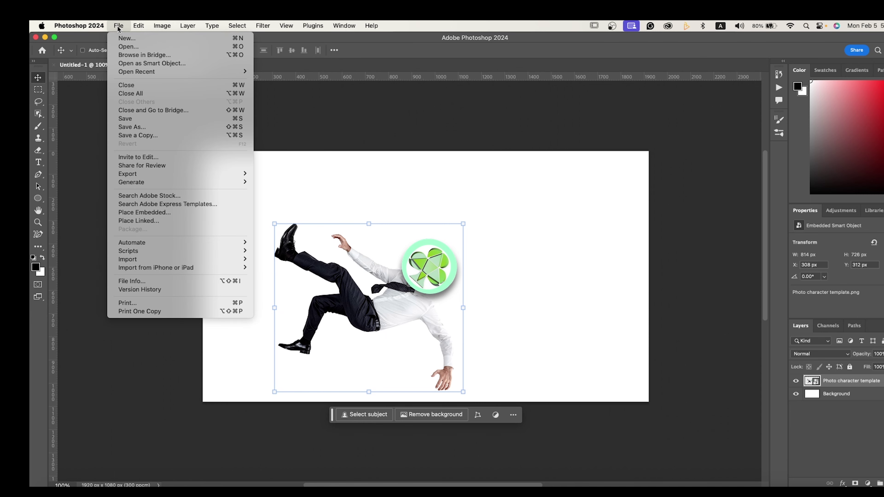
{"action": "mouse_move", "coordinate": [175, 174]}
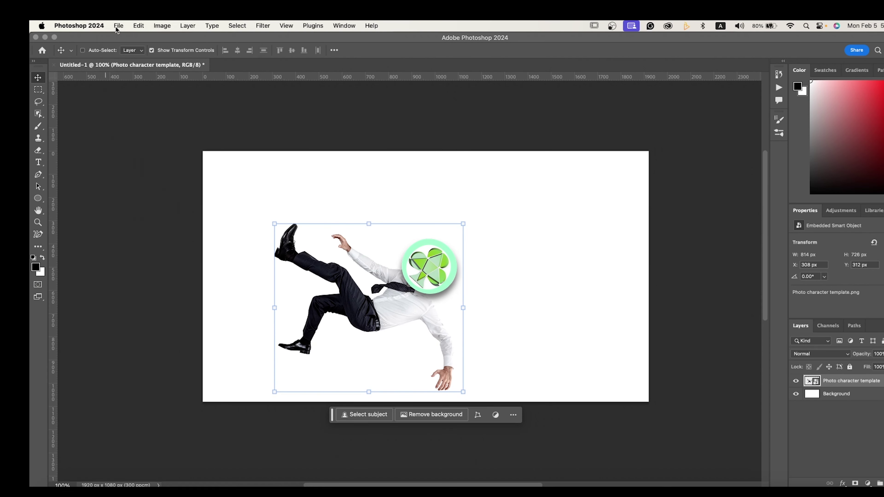
{"action": "left_click", "coordinate": [118, 49]}
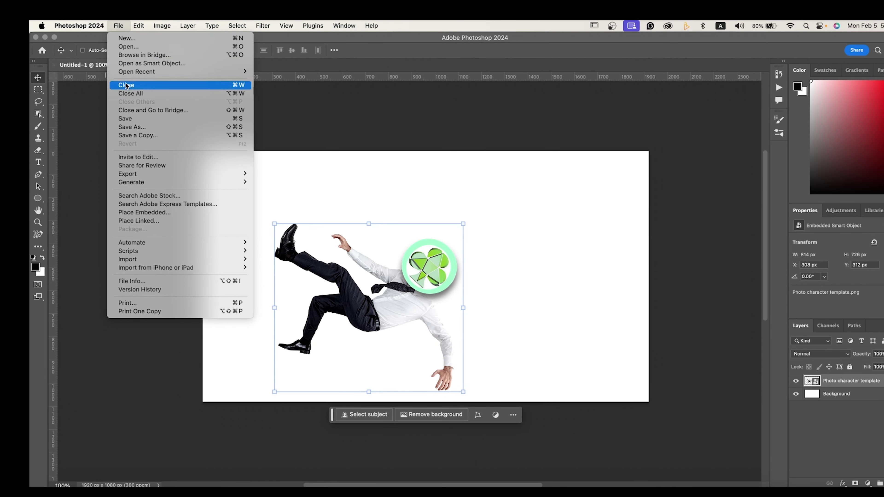
{"action": "mouse_move", "coordinate": [146, 173]}
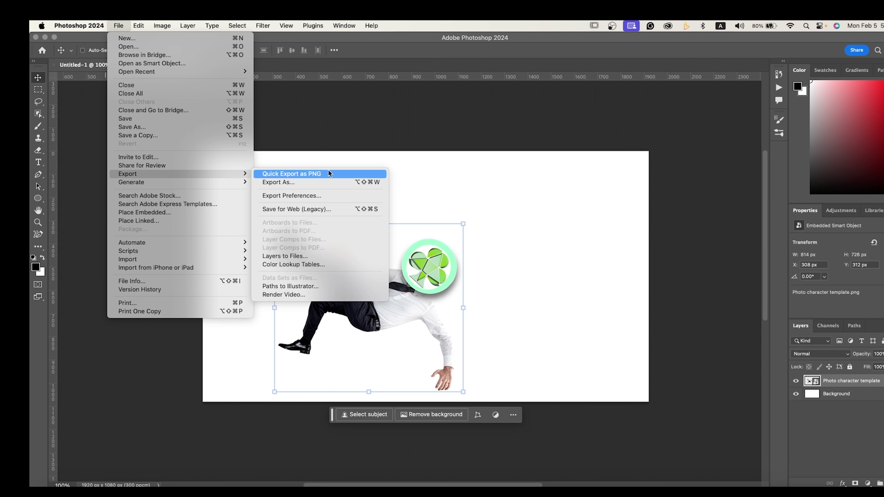
{"action": "left_click", "coordinate": [357, 184]}
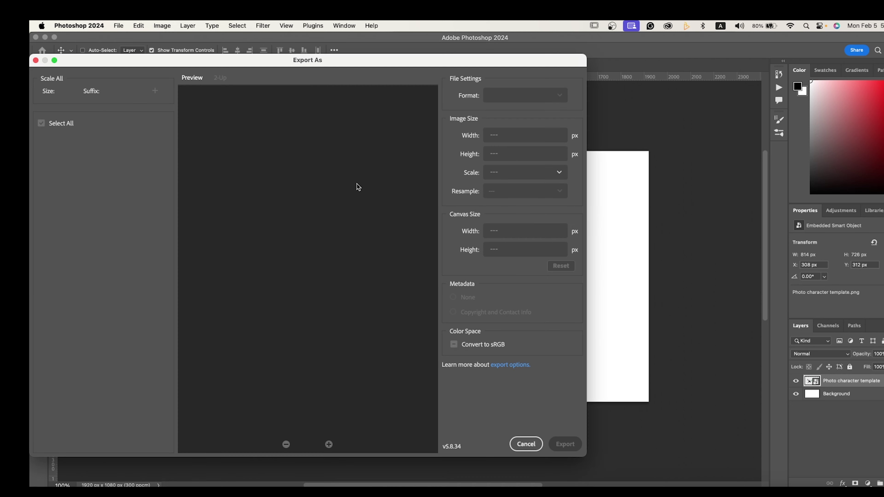
{"action": "left_click", "coordinate": [551, 98]}
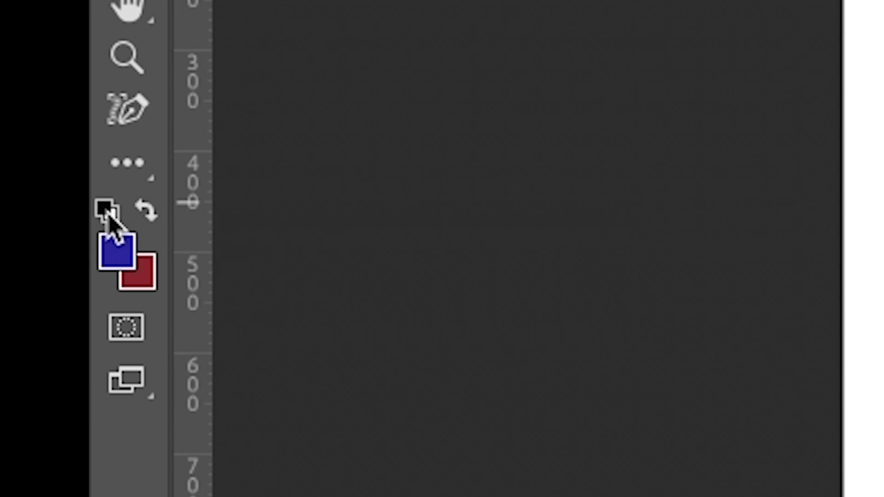
- Reset the foreground and background colors to black and white, swap them and swap them back
{"action": "key", "text": "d"}
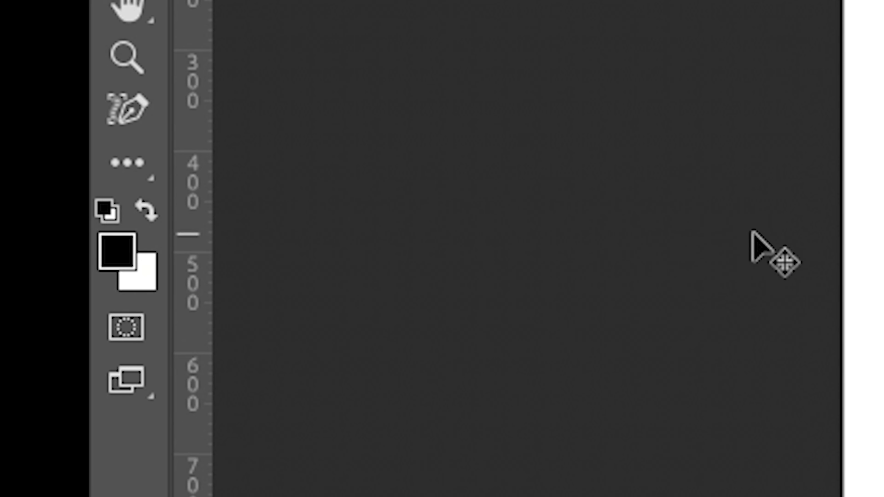
{"action": "key", "text": "x"}
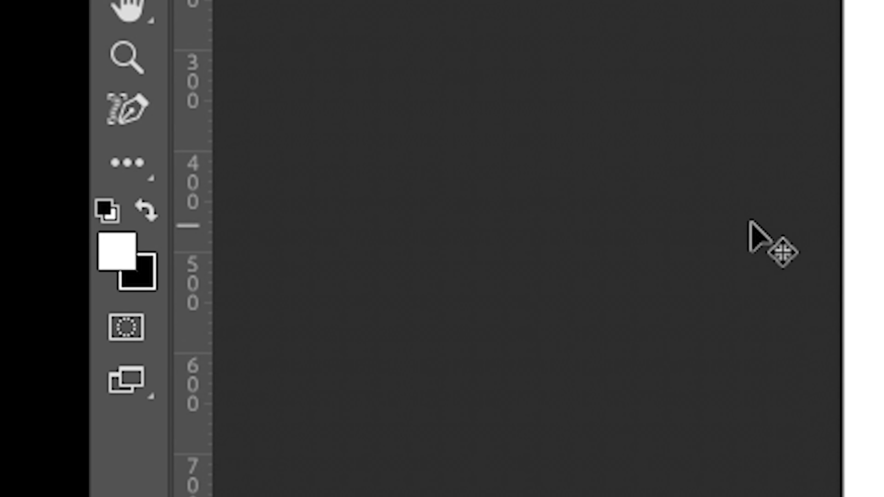
{"action": "key", "text": "x"}
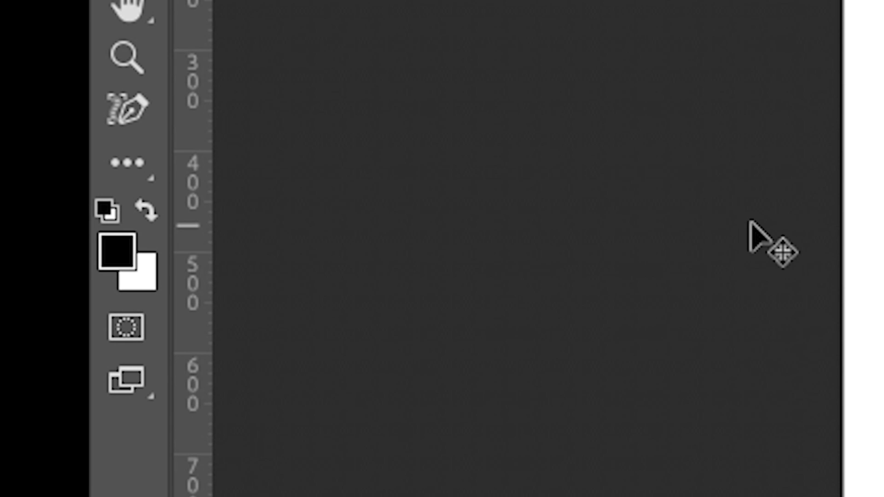
- Free-transform the character layer: move it up and to the right on the canvas, rotate it slightly clockwise and commit the transform
{"action": "key", "text": "super+t"}
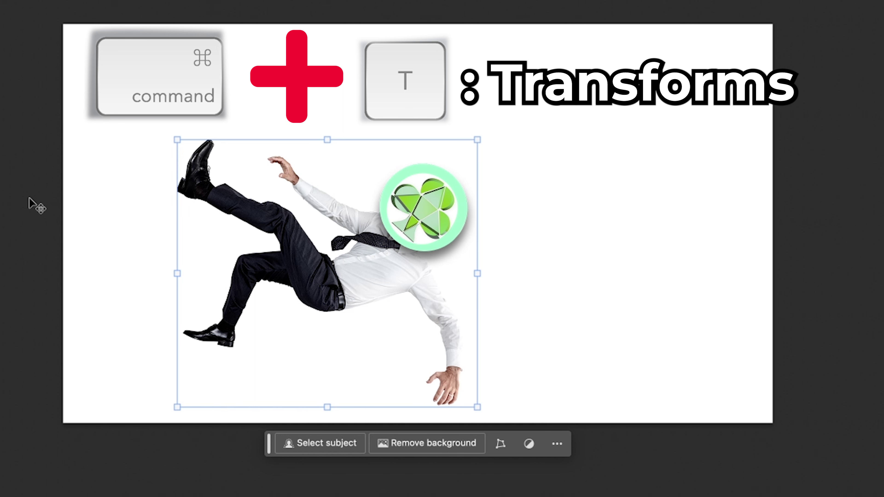
{"action": "key", "text": "super"}
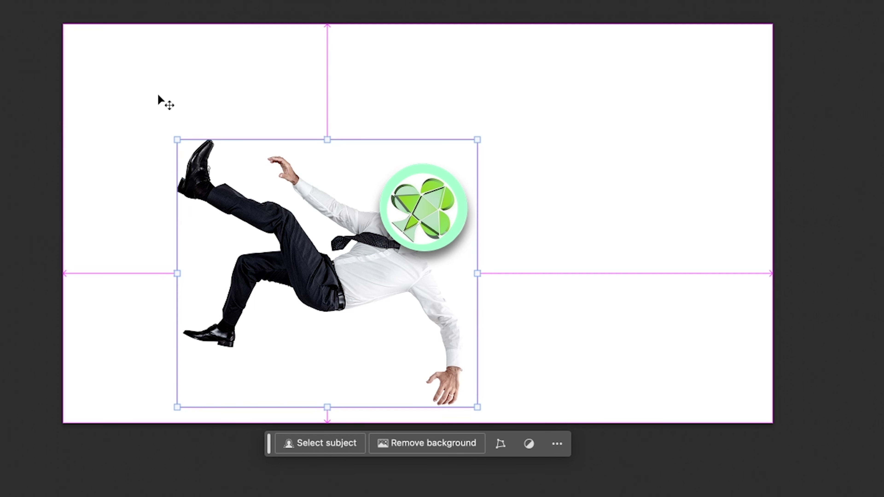
{"action": "key", "text": "super+t"}
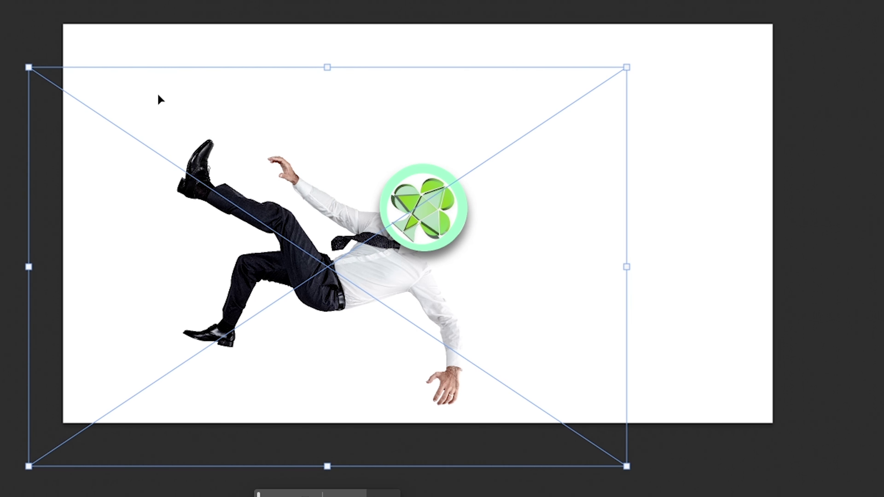
{"action": "left_click_drag", "start_coordinate": [367, 280], "coordinate": [431, 225]}
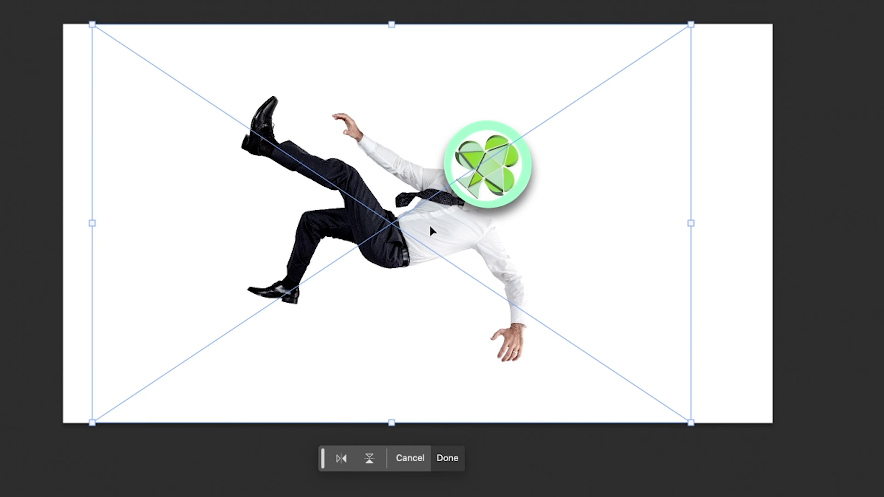
{"action": "left_click_drag", "start_coordinate": [692, 24], "coordinate": [671, 158]}
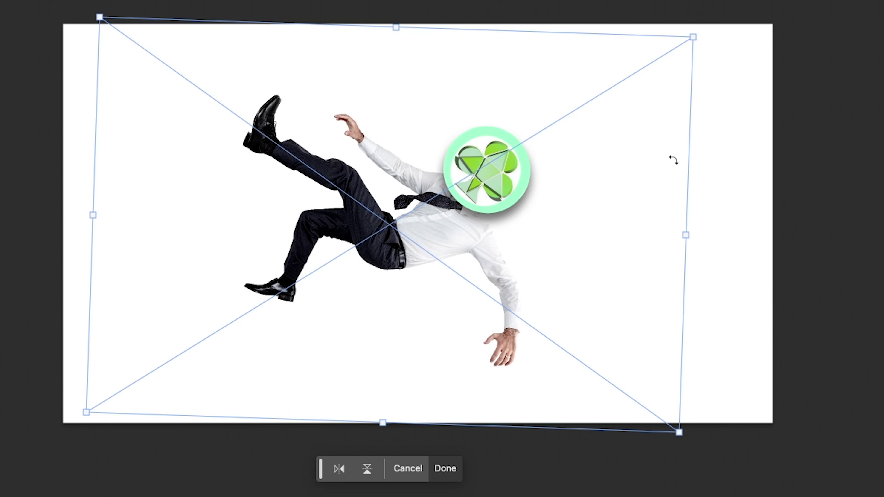
{"action": "left_click", "coordinate": [449, 471]}
- Paint a black vertical Brush stroke to the right of the character and sample a color from the clover badge's green ring
{"action": "key", "text": "b"}
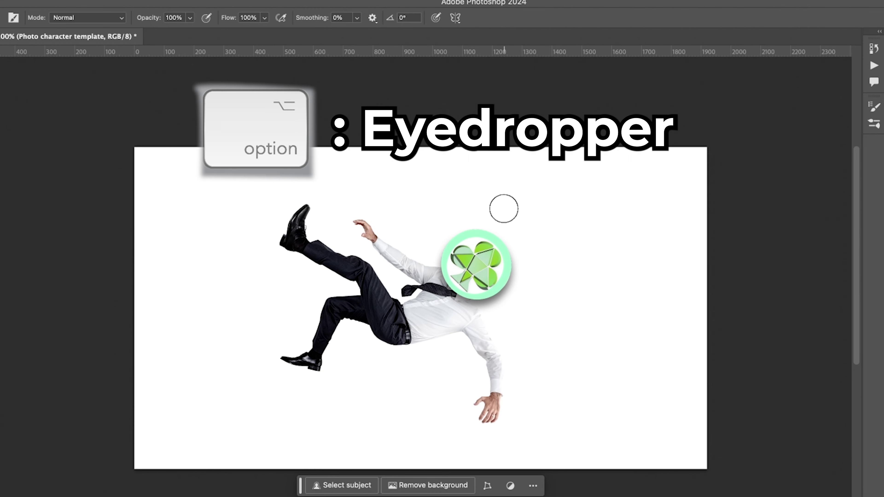
{"action": "key", "text": "alt"}
{"action": "left_click_drag", "start_coordinate": [609, 190], "coordinate": [619, 325]}
{"action": "key", "text": "alt"}
{"action": "left_click", "coordinate": [498, 239]}
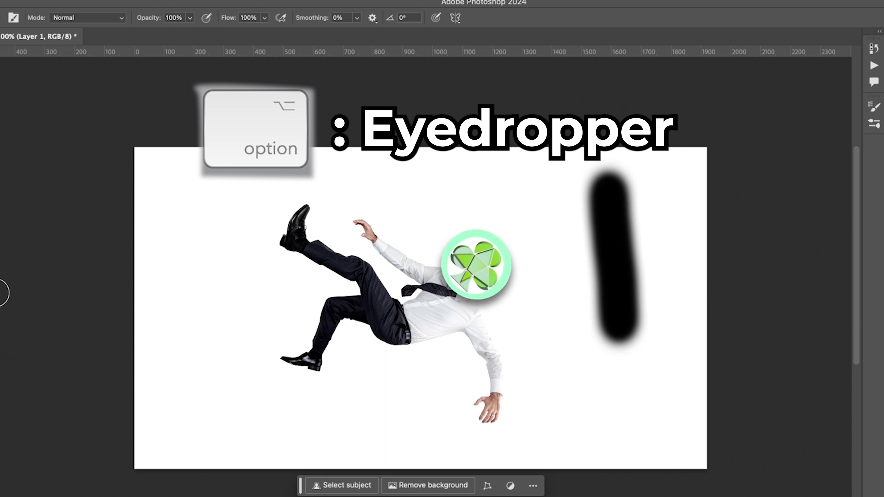
- Paint three broad strokes in the sampled mint green across and beside the black vertical stroke
{"action": "left_click_drag", "start_coordinate": [562, 242], "coordinate": [666, 314]}
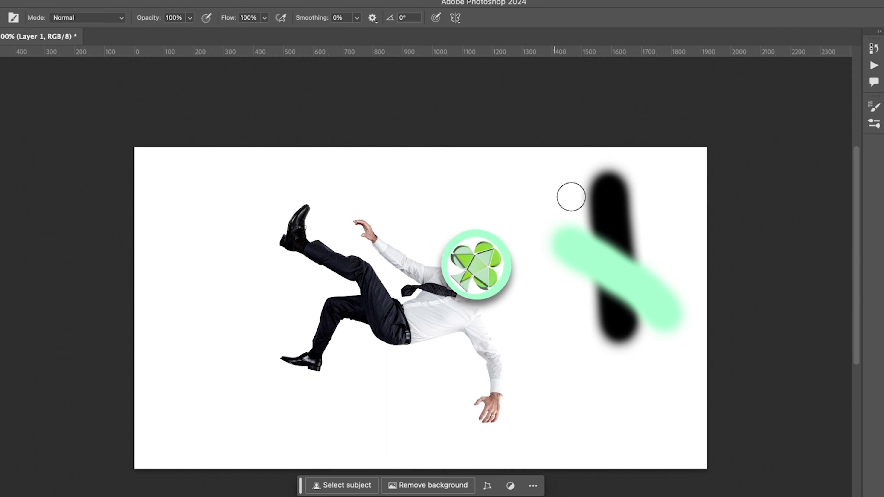
{"action": "left_click_drag", "start_coordinate": [655, 214], "coordinate": [627, 318]}
{"action": "key", "text": "alt"}
{"action": "left_click_drag", "start_coordinate": [519, 183], "coordinate": [570, 378]}
- Sample the tie's dark color and the clover's lime green, painting one diagonal stroke in each to form an X over the mint strokes
{"action": "left_click", "coordinate": [439, 289], "text": "alt"}
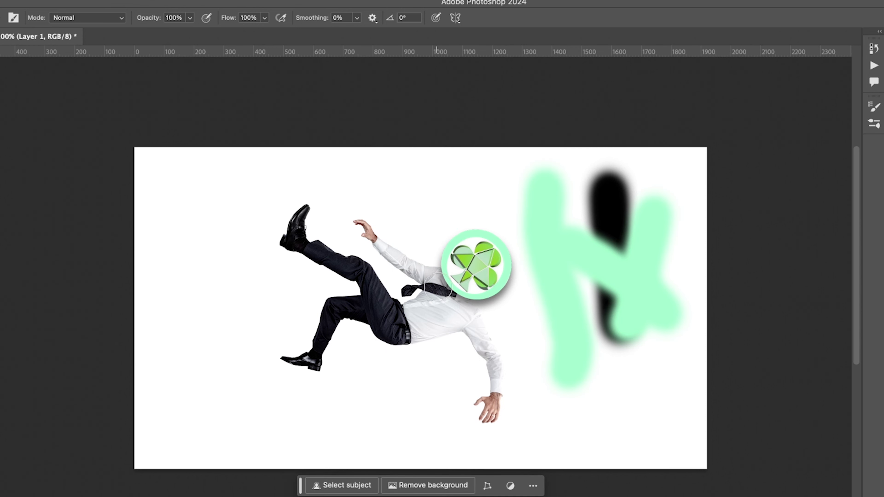
{"action": "left_click_drag", "start_coordinate": [524, 183], "coordinate": [642, 362]}
{"action": "left_click_drag", "start_coordinate": [651, 190], "coordinate": [548, 371]}
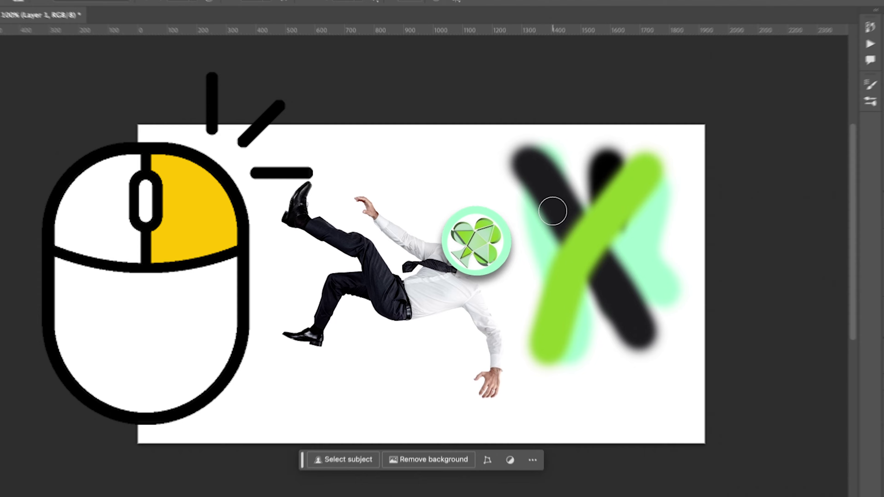
- Open the brush size and hardness settings on the canvas, close them and reduce the brush size in several increments
{"action": "right_click", "coordinate": [529, 244]}
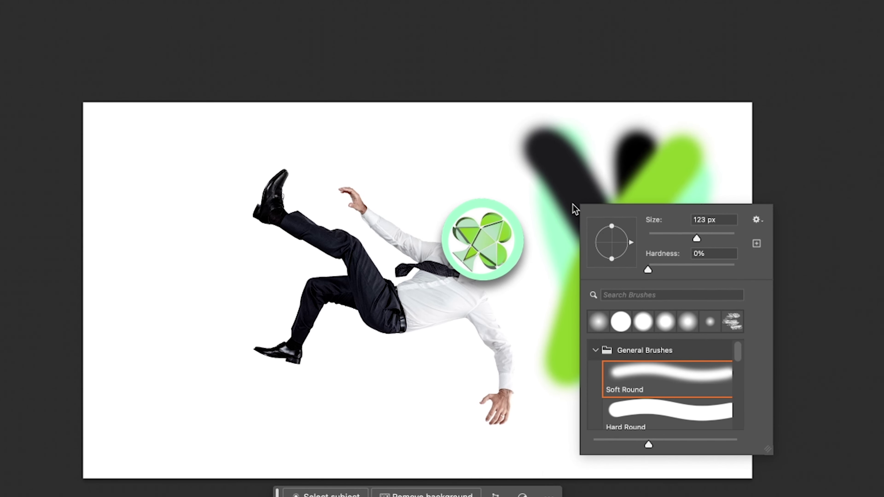
{"action": "left_click", "coordinate": [567, 183]}
{"action": "key", "text": "bracketleft"}
{"action": "key", "text": "bracketleft"}
{"action": "key", "text": "bracketleft"}
{"action": "key", "text": "bracketleft"}
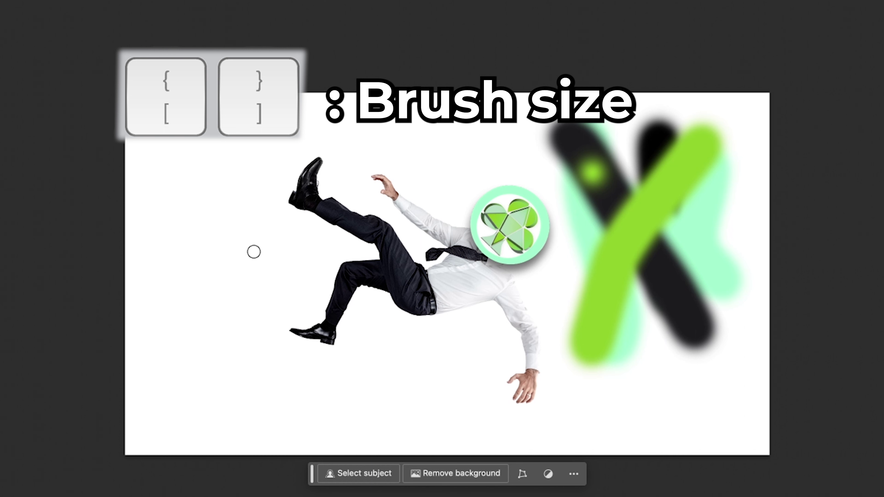
- Enlarge the brush and shrink it back, and paint a thin vertical lime green stroke to the left of the character
{"action": "key", "text": "bracketright"}
{"action": "key", "text": "bracketright"}
{"action": "key", "text": "bracketright"}
{"action": "key", "text": "bracketright"}
{"action": "key", "text": "bracketleft"}
{"action": "key", "text": "bracketleft"}
{"action": "key", "text": "bracketleft"}
{"action": "key", "text": "bracketleft"}
{"action": "left_click_drag", "start_coordinate": [168, 129], "coordinate": [155, 372]}
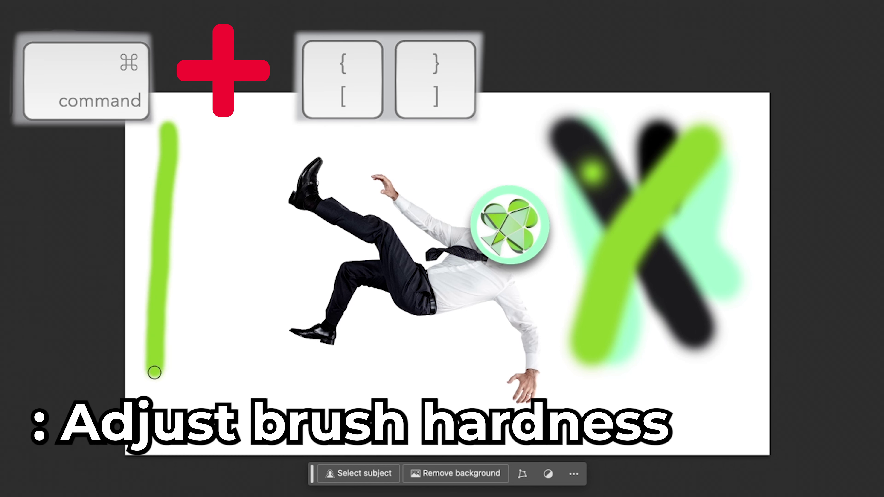
- Enlarge the brush considerably and paint a wide vertical lime green stroke between the thin stroke and the character
{"action": "key", "text": "bracketright"}
{"action": "key", "text": "bracketright"}
{"action": "key", "text": "bracketright"}
{"action": "key", "text": "bracketright"}
{"action": "key", "text": "bracketright"}
{"action": "key", "text": "bracketright"}
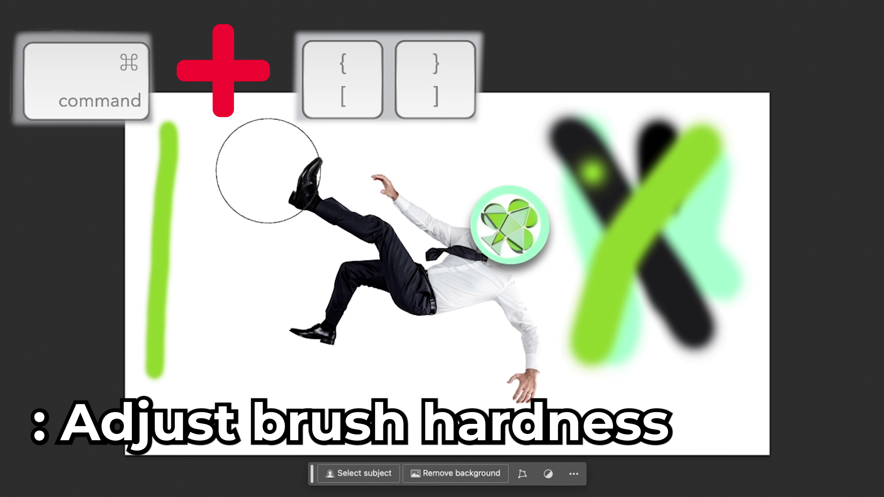
{"action": "left_click_drag", "start_coordinate": [266, 167], "coordinate": [256, 399]}
- Paint a small patch of short lime green strokes with a textured brush in the canvas's upper-right area
{"action": "key", "text": "bracketleft"}
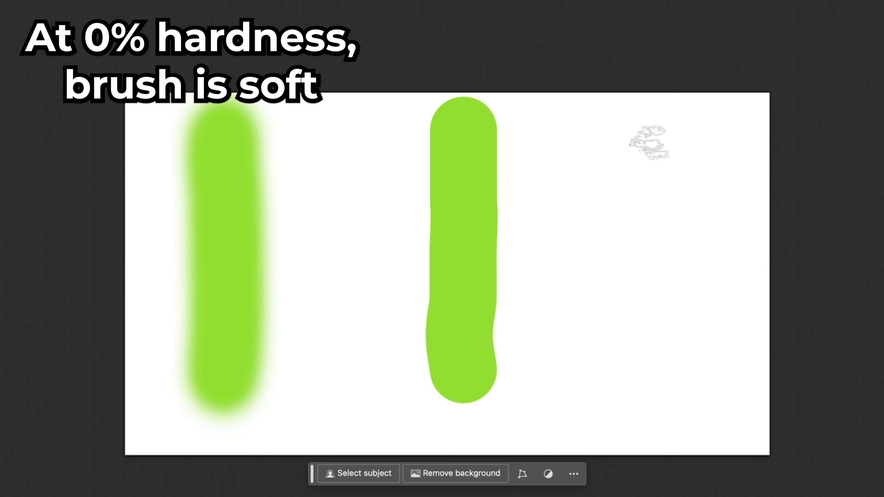
{"action": "mouse_move", "coordinate": [639, 158]}
{"action": "left_mouse_down"}
{"action": "mouse_move", "coordinate": [618, 152]}
{"action": "mouse_move", "coordinate": [657, 154]}
{"action": "mouse_move", "coordinate": [657, 168]}
{"action": "left_mouse_up"}
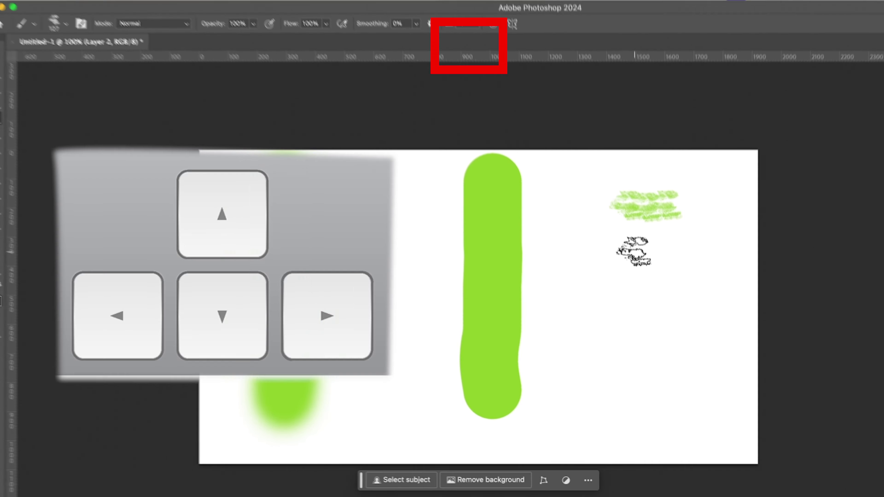
- Rotate the textured brush tip clockwise in one-degree increments to -45°
{"action": "key", "text": "Right"}
{"action": "key", "text": "Right"}
{"action": "key", "text": "Right"}
{"action": "key", "text": "Right"}
{"action": "key", "text": "Right"}
{"action": "key", "text": "Right"}
{"action": "key", "text": "Right"}
{"action": "key", "text": "Right"}
{"action": "key", "text": "Right"}
{"action": "key", "text": "Right"}
{"action": "key", "text": "Right"}
{"action": "key", "text": "Right"}
{"action": "key", "text": "Right"}
{"action": "key", "text": "Right"}
{"action": "key", "text": "Right"}
{"action": "key", "text": "Right"}
{"action": "key", "text": "Right"}
{"action": "key", "text": "Right"}
{"action": "key", "text": "Right"}
{"action": "key", "text": "Right"}
{"action": "key", "text": "Right"}
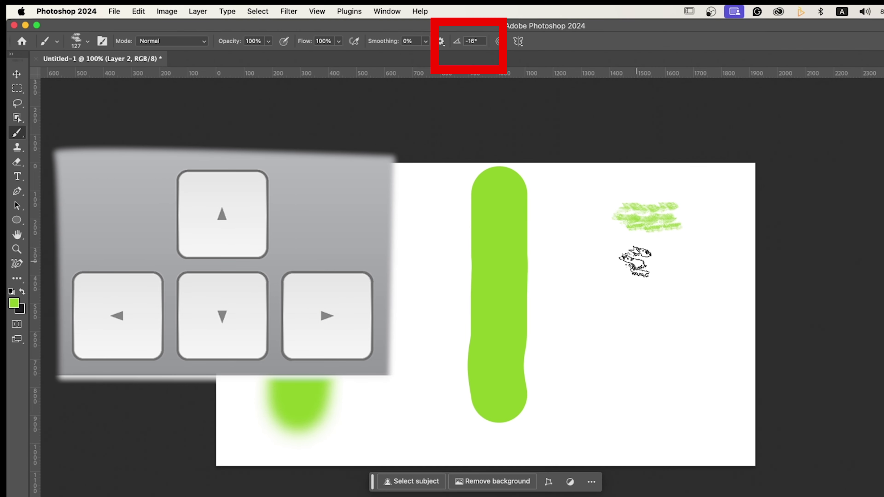
{"action": "key", "text": "Right"}
{"action": "key", "text": "Right"}
{"action": "key", "text": "Right"}
{"action": "key", "text": "Right"}
{"action": "key", "text": "Right"}
{"action": "key", "text": "Right"}
{"action": "key", "text": "Right"}
{"action": "key", "text": "Right"}
{"action": "key", "text": "Right"}
{"action": "key", "text": "Right"}
{"action": "key", "text": "Right"}
{"action": "key", "text": "Right"}
{"action": "key", "text": "Right"}
{"action": "key", "text": "Right"}
{"action": "key", "text": "Right"}
{"action": "key", "text": "Right"}
{"action": "key", "text": "Right"}
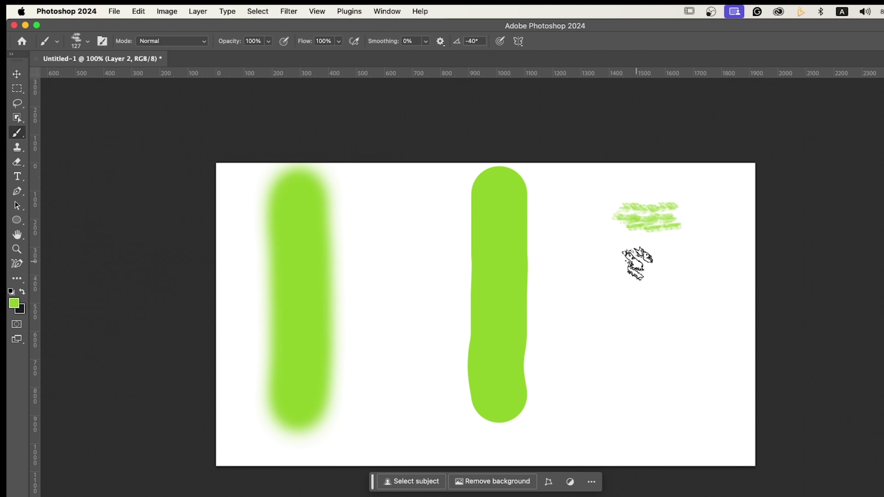
- Rotate the textured brush tip counterclockwise in one-degree increments back to 0°
{"action": "key", "text": "Left"}
{"action": "key", "text": "Left"}
{"action": "key", "text": "Left"}
{"action": "key", "text": "Left"}
{"action": "key", "text": "Left"}
{"action": "key", "text": "Left"}
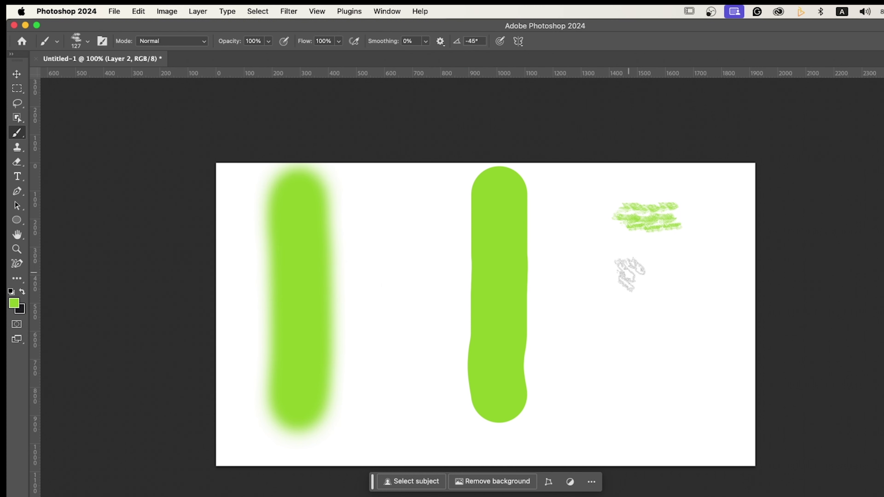
{"action": "key", "text": "Left"}
{"action": "key", "text": "Left"}
{"action": "key", "text": "Left"}
{"action": "key", "text": "Left"}
{"action": "key", "text": "Left"}
{"action": "key", "text": "Left"}
{"action": "key", "text": "Left"}
{"action": "key", "text": "Left"}
{"action": "key", "text": "Left"}
{"action": "key", "text": "Left"}
{"action": "key", "text": "Left"}
{"action": "key", "text": "Left"}
{"action": "key", "text": "Left"}
{"action": "key", "text": "Left"}
{"action": "key", "text": "Left"}
{"action": "key", "text": "Left"}
{"action": "key", "text": "Left"}
{"action": "key", "text": "Left"}
{"action": "key", "text": "Left"}
{"action": "key", "text": "Left"}
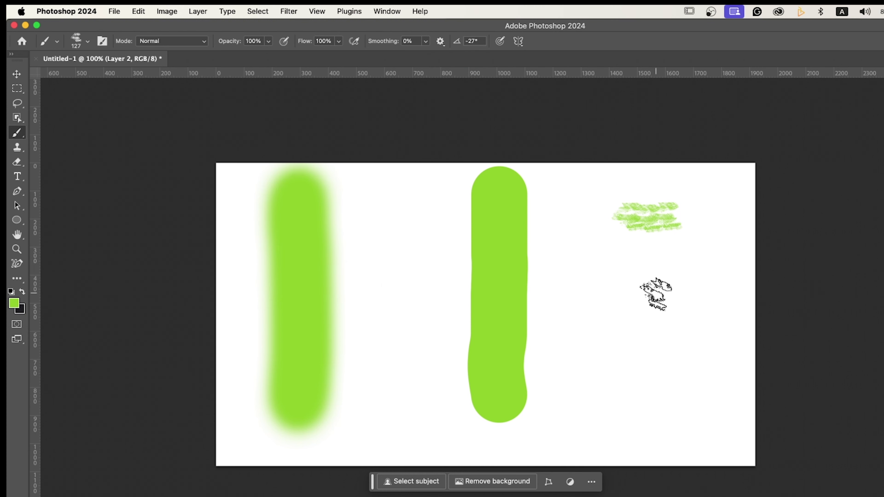
{"action": "key", "text": "Left"}
{"action": "key", "text": "Left"}
{"action": "key", "text": "Left"}
{"action": "key", "text": "Left"}
{"action": "key", "text": "Left"}
{"action": "key", "text": "Left"}
{"action": "key", "text": "Left"}
{"action": "key", "text": "Left"}
{"action": "key", "text": "Left"}
{"action": "key", "text": "Left"}
{"action": "key", "text": "Left"}
{"action": "key", "text": "Left"}
{"action": "key", "text": "Left"}
{"action": "key", "text": "Left"}
{"action": "key", "text": "Left"}
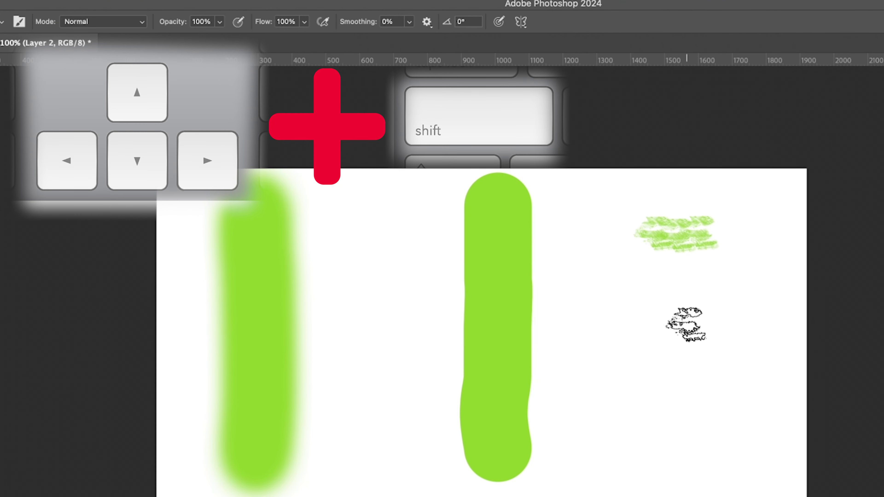
- Rotate the textured brush tip counterclockwise in 15-degree increments through more than a full turn to 45°
{"action": "key", "text": "shift+Left"}
{"action": "key", "text": "shift+Left"}
{"action": "key", "text": "shift+Left"}
{"action": "key", "text": "shift+Left"}
{"action": "key", "text": "shift+Left"}
{"action": "key", "text": "shift+Left"}
{"action": "key", "text": "shift+Left"}
{"action": "key", "text": "shift+Left"}
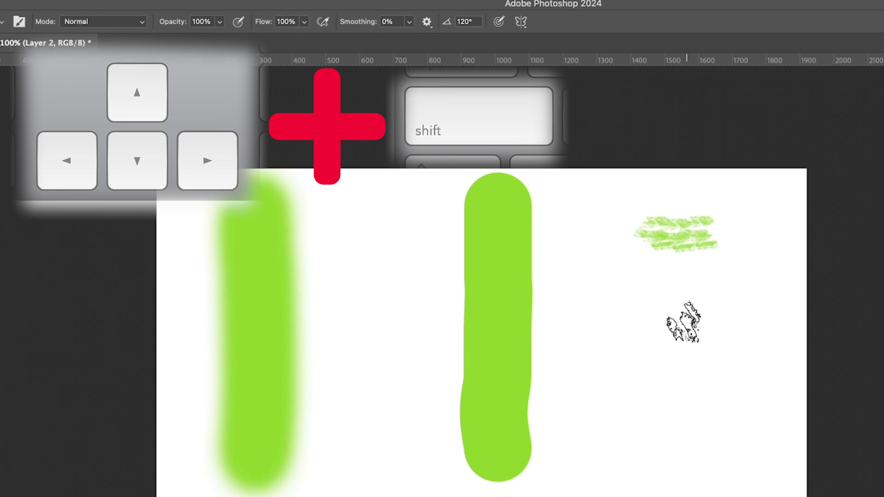
{"action": "key", "text": "shift+Left"}
{"action": "key", "text": "shift+Left"}
{"action": "key", "text": "shift+Left"}
{"action": "key", "text": "shift+Left"}
{"action": "key", "text": "shift+Left"}
{"action": "key", "text": "shift+Left"}
{"action": "key", "text": "shift+Left"}
{"action": "key", "text": "shift+Left"}
{"action": "key", "text": "shift+Left"}
{"action": "key", "text": "shift+Left"}
{"action": "key", "text": "shift+Left"}
{"action": "key", "text": "shift+Left"}
{"action": "key", "text": "shift+Left"}
{"action": "key", "text": "shift+Left"}
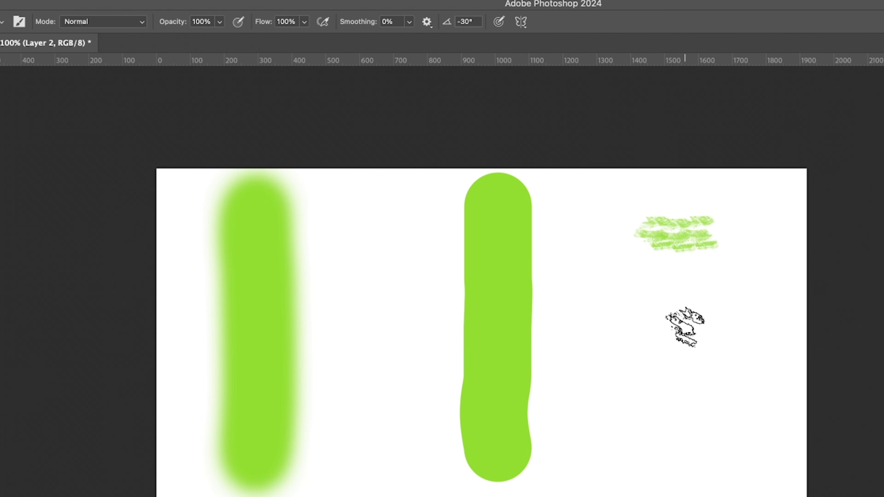
{"action": "key", "text": "shift+Left"}
{"action": "key", "text": "shift+Left"}
{"action": "key", "text": "shift+Left"}
{"action": "key", "text": "shift+Left"}
{"action": "key", "text": "shift+Left"}
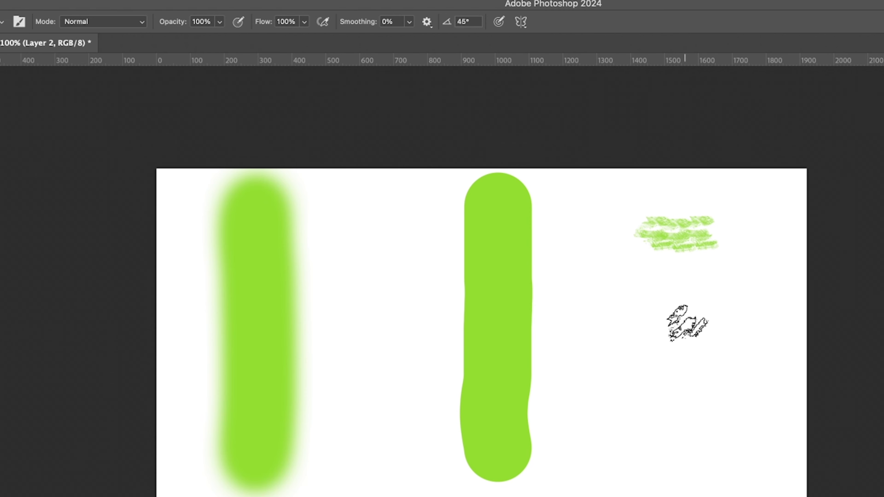
- Bring the brush tip angle back to 0° in 15-degree increments and switch to the Eraser tool
{"action": "key", "text": "shift+Left"}
{"action": "key", "text": "shift+Left"}
{"action": "key", "text": "shift+Left"}
{"action": "key", "text": "shift+Left"}
{"action": "key", "text": "shift+Left"}
{"action": "key", "text": "shift+Left"}
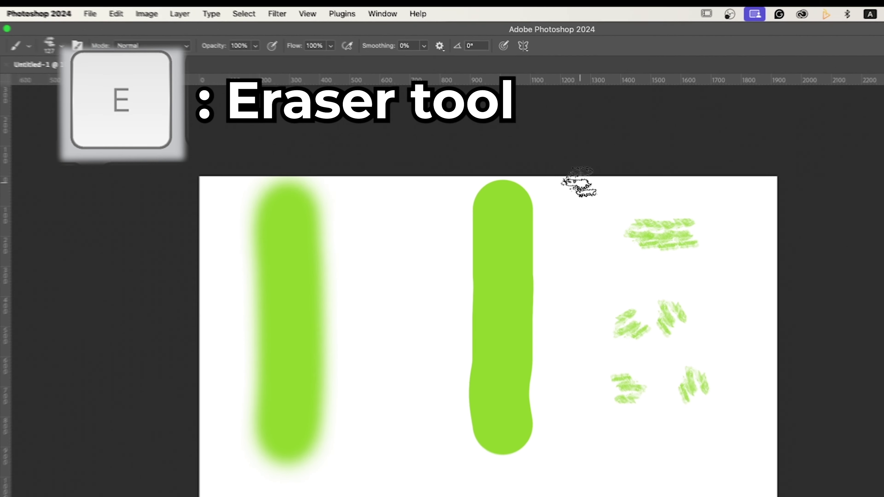
{"action": "key", "text": "e"}
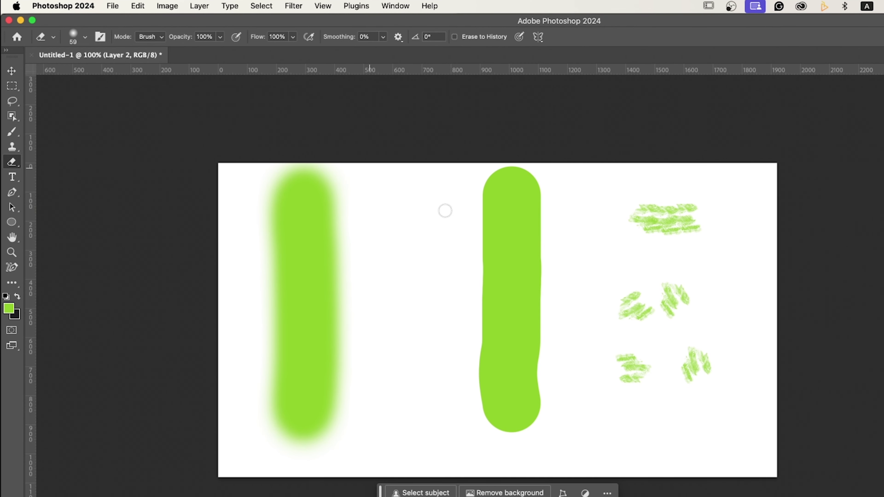
- Enlarge the eraser brush to 1300 px and erase all the green strokes from Layer 2
{"action": "key", "text": "bracketright"}
{"action": "key", "text": "bracketright"}
{"action": "key", "text": "bracketright"}
{"action": "key", "text": "bracketright"}
{"action": "key", "text": "bracketright"}
{"action": "key", "text": "bracketright"}
{"action": "key", "text": "bracketright"}
{"action": "key", "text": "bracketright"}
{"action": "key", "text": "bracketright"}
{"action": "key", "text": "bracketright"}
{"action": "key", "text": "bracketright"}
{"action": "key", "text": "bracketright"}
{"action": "key", "text": "bracketright"}
{"action": "key", "text": "bracketright"}
{"action": "key", "text": "bracketright"}
{"action": "key", "text": "bracketright"}
{"action": "key", "text": "bracketright"}
{"action": "key", "text": "bracketright"}
{"action": "key", "text": "bracketright"}
{"action": "mouse_move", "coordinate": [671, 277]}
{"action": "left_mouse_down"}
{"action": "mouse_move", "coordinate": [481, 330]}
{"action": "mouse_move", "coordinate": [485, 382]}
{"action": "mouse_move", "coordinate": [395, 376]}
{"action": "mouse_move", "coordinate": [644, 306]}
{"action": "left_mouse_up"}
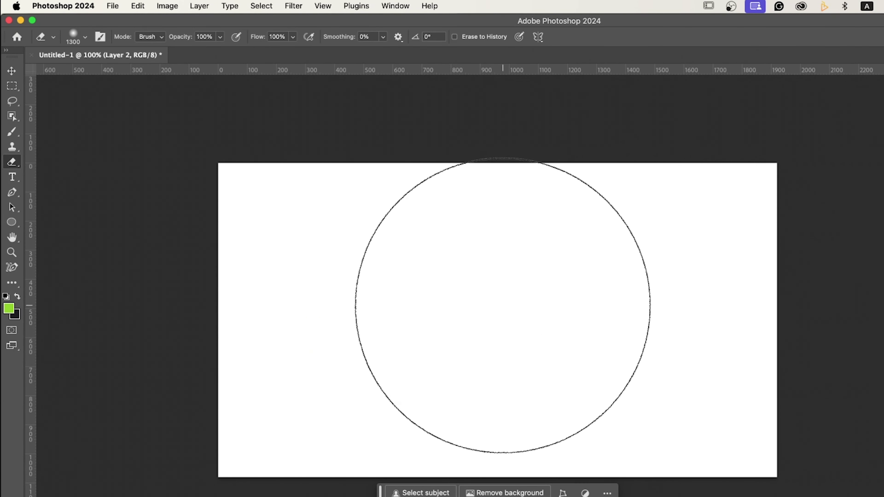
- Reduce the eraser brush size to 400 px
{"action": "key", "text": "bracketleft"}
{"action": "key", "text": "bracketleft"}
{"action": "key", "text": "bracketleft"}
{"action": "key", "text": "bracketleft"}
{"action": "key", "text": "bracketleft"}
{"action": "key", "text": "bracketleft"}
{"action": "key", "text": "bracketleft"}
{"action": "key", "text": "bracketleft"}
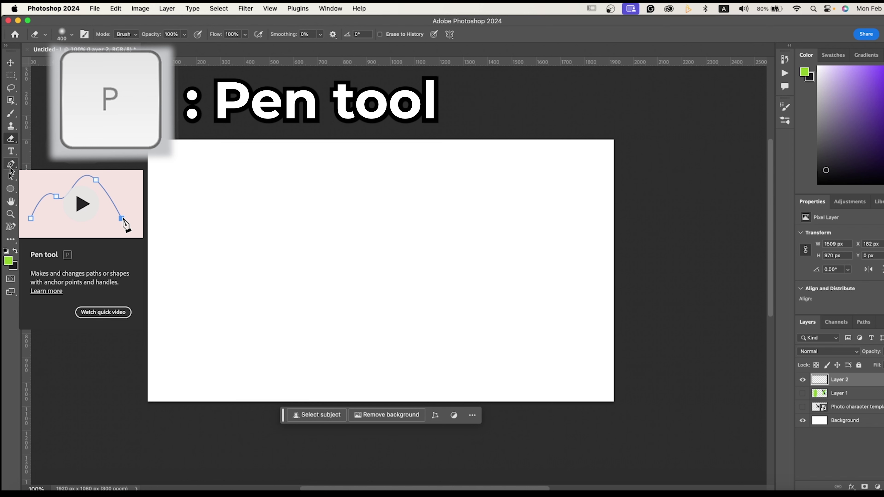
- Draw a wavy open path with curved segments across the upper part of the canvas using the Pen tool
{"action": "left_click", "coordinate": [10, 167]}
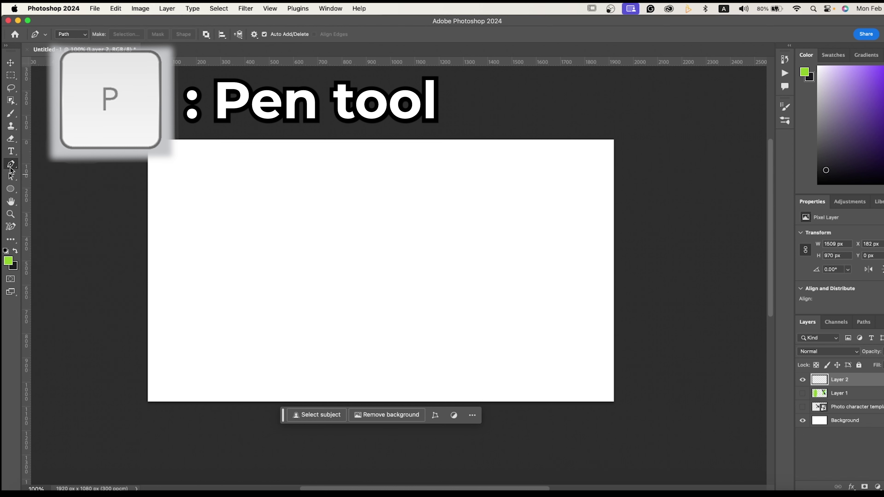
{"action": "left_click", "coordinate": [207, 297]}
{"action": "left_click_drag", "start_coordinate": [273, 227], "coordinate": [359, 248]}
{"action": "left_click_drag", "start_coordinate": [374, 205], "coordinate": [411, 277]}
{"action": "left_click", "coordinate": [465, 204]}
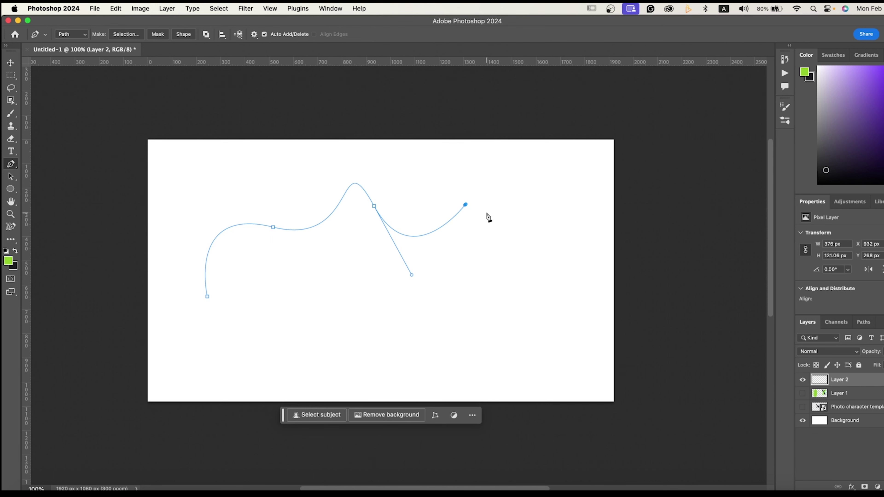
- Extend the path with six straight zigzag segments toward the lower right part of the canvas
{"action": "left_click", "coordinate": [498, 227]}
{"action": "left_click", "coordinate": [492, 299]}
{"action": "left_click", "coordinate": [557, 244]}
{"action": "left_click", "coordinate": [384, 314]}
{"action": "left_click", "coordinate": [493, 362]}
{"action": "left_click", "coordinate": [603, 299]}
{"action": "left_click_drag", "start_coordinate": [472, 261], "coordinate": [531, 288]}
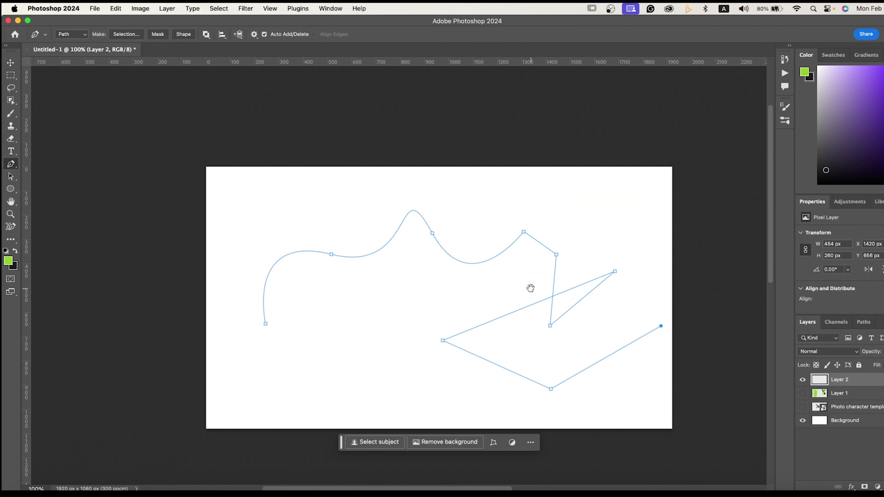
- With the Move tool, toggle Layer 1's visibility and reposition the falling man image near the canvas center
{"action": "key", "text": "v"}
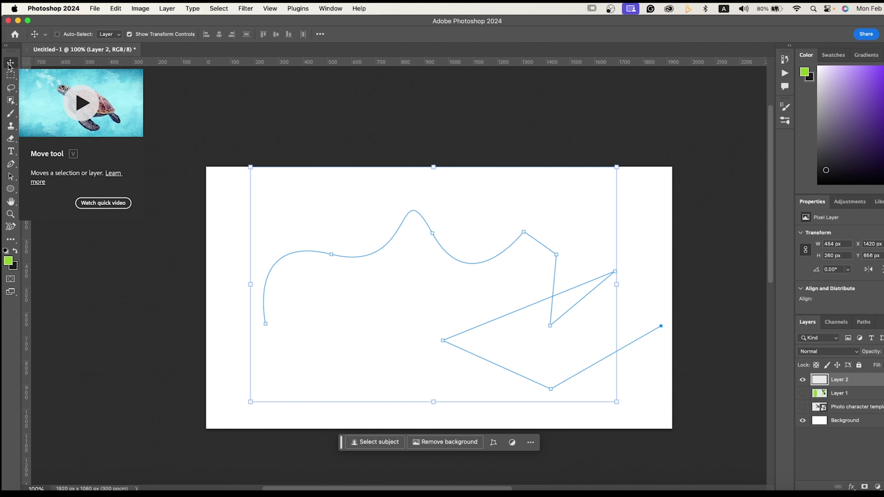
{"action": "left_click", "coordinate": [836, 393]}
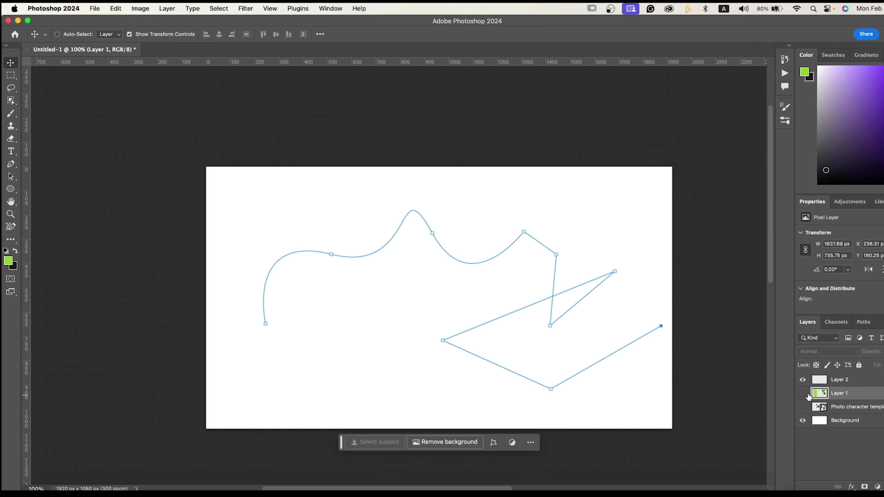
{"action": "left_click", "coordinate": [803, 394]}
{"action": "mouse_move", "coordinate": [534, 286]}
{"action": "left_mouse_down"}
{"action": "mouse_move", "coordinate": [491, 294]}
{"action": "mouse_move", "coordinate": [479, 197]}
{"action": "mouse_move", "coordinate": [413, 245]}
{"action": "mouse_move", "coordinate": [508, 322]}
{"action": "mouse_move", "coordinate": [594, 303]}
{"action": "mouse_move", "coordinate": [546, 252]}
{"action": "mouse_move", "coordinate": [524, 272]}
{"action": "mouse_move", "coordinate": [529, 306]}
{"action": "mouse_move", "coordinate": [527, 278]}
{"action": "left_mouse_up"}
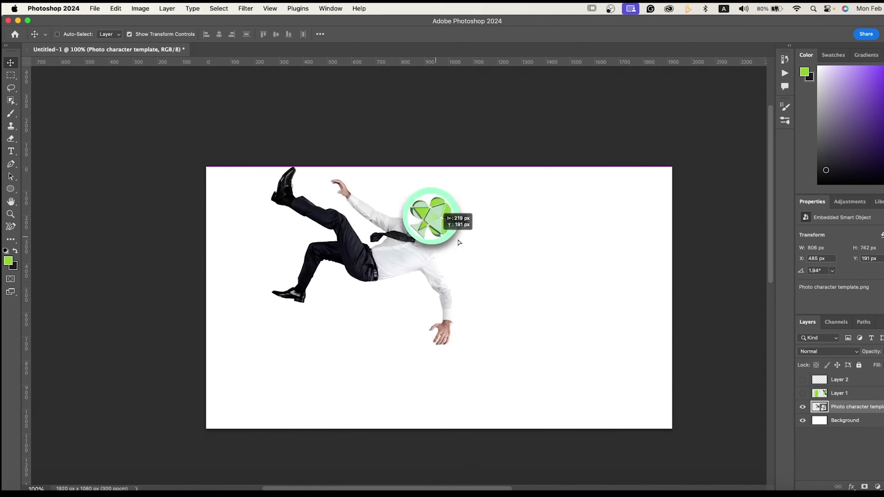
{"action": "left_click_drag", "start_coordinate": [383, 233], "coordinate": [476, 304]}
- Rotate the canvas view to 27° and then to -111° with the Rotate View tool, resetting the view each time
{"action": "key", "text": "r"}
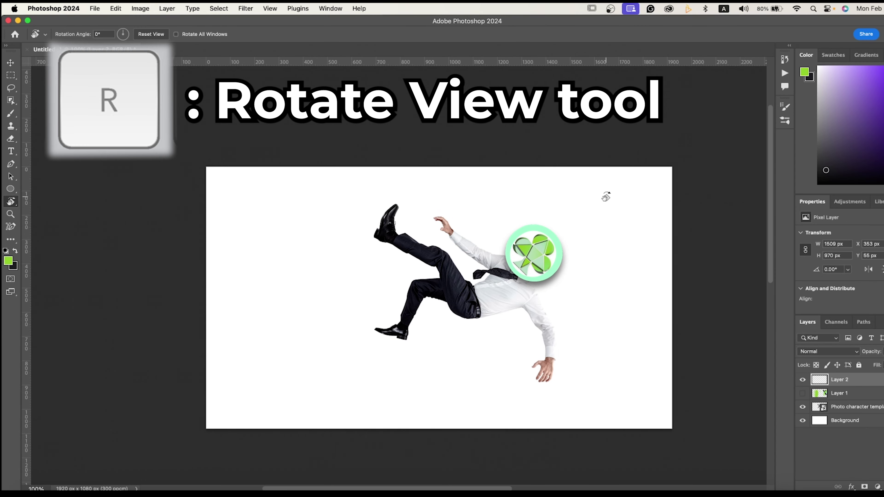
{"action": "left_click_drag", "start_coordinate": [607, 197], "coordinate": [624, 235]}
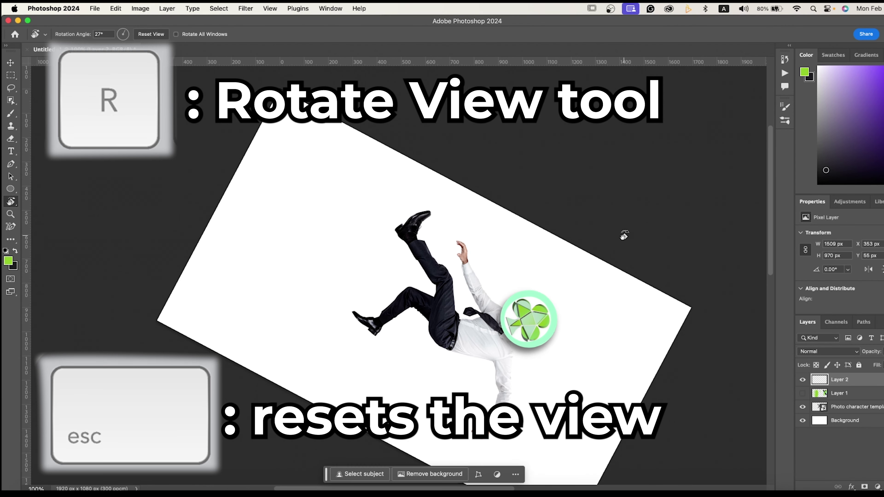
{"action": "key", "text": "Escape"}
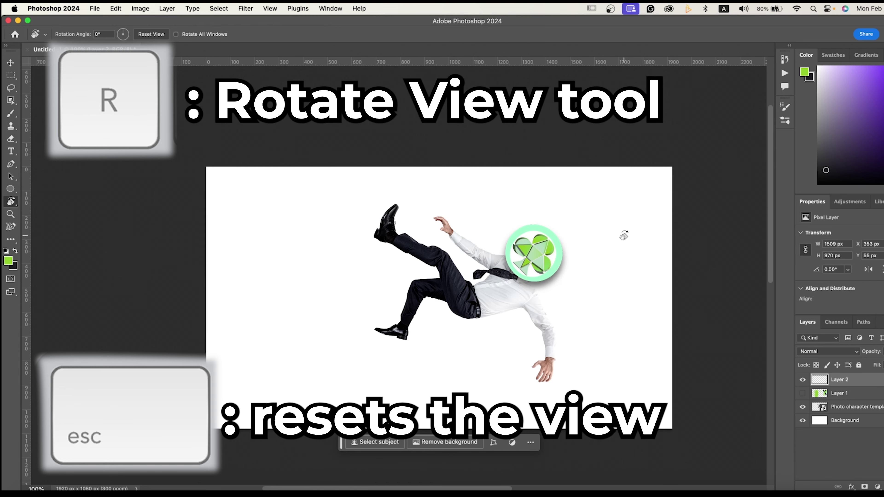
{"action": "left_click_drag", "start_coordinate": [624, 235], "coordinate": [336, 175]}
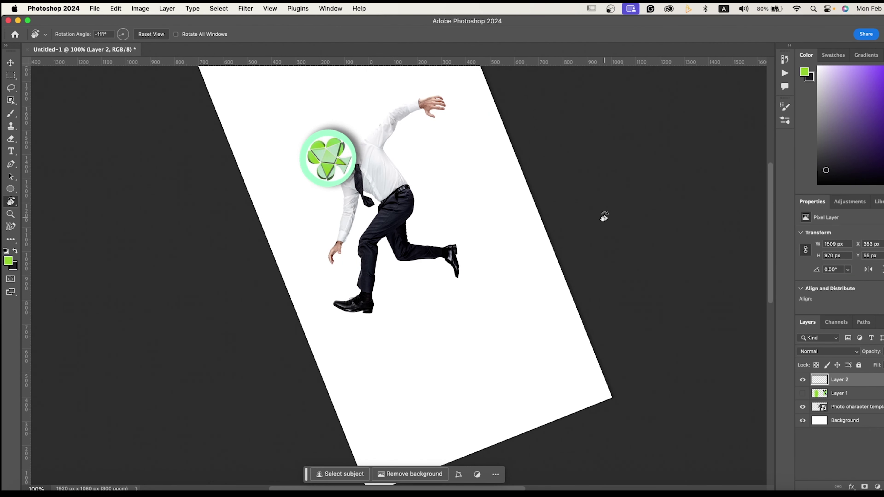
{"action": "key", "text": "Escape"}
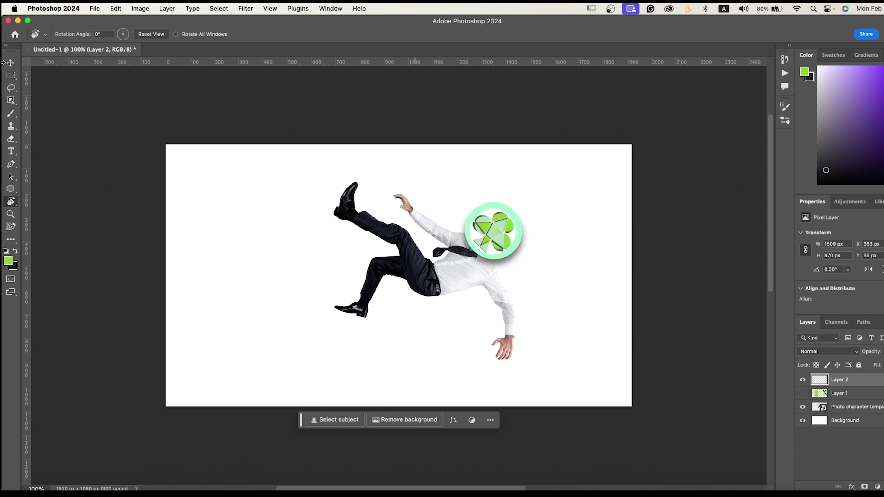
- Place one horizontal and one vertical ruler guide crossing over the falling man near the canvas center
{"action": "left_click", "coordinate": [13, 64]}
{"action": "left_click_drag", "start_coordinate": [394, 64], "coordinate": [406, 275]}
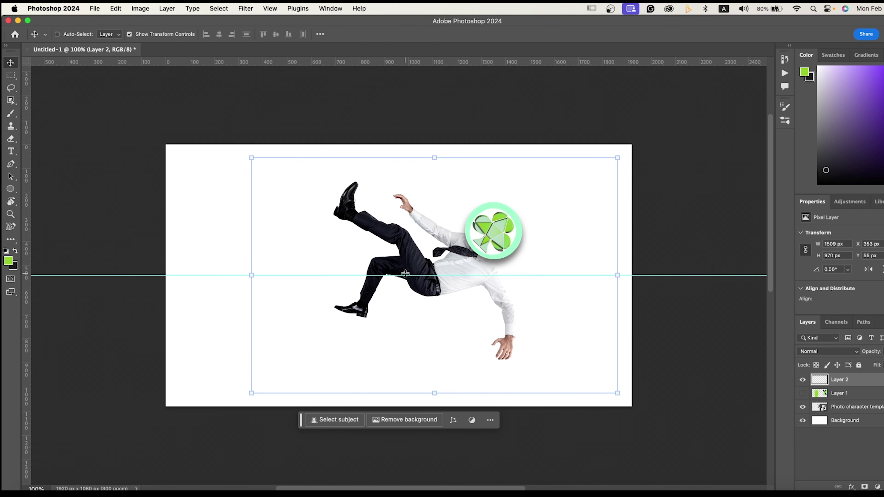
{"action": "left_click_drag", "start_coordinate": [27, 262], "coordinate": [439, 266]}
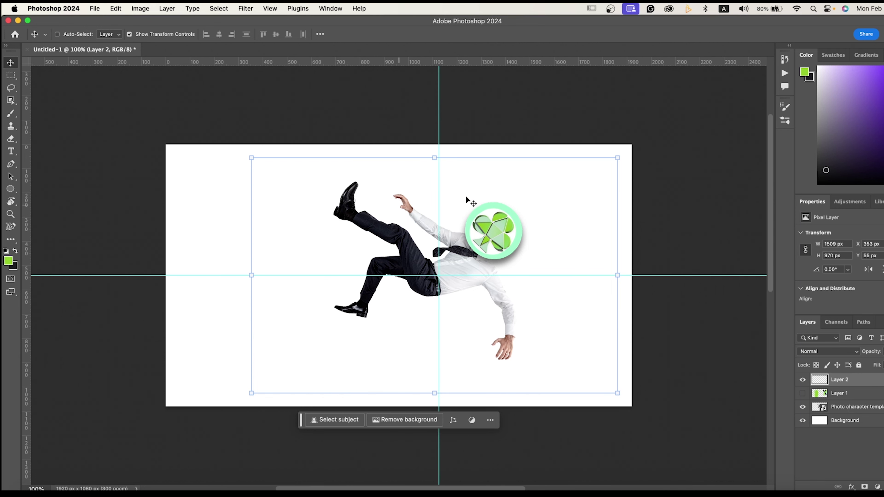
- Move the horizontal guide upward and set its position to 50%
{"action": "left_click_drag", "start_coordinate": [494, 275], "coordinate": [495, 246]}
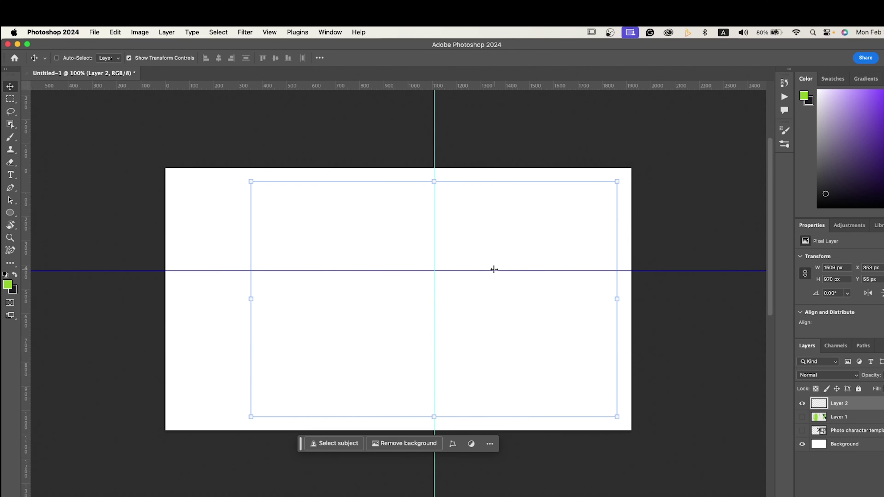
{"action": "right_click", "coordinate": [494, 270]}
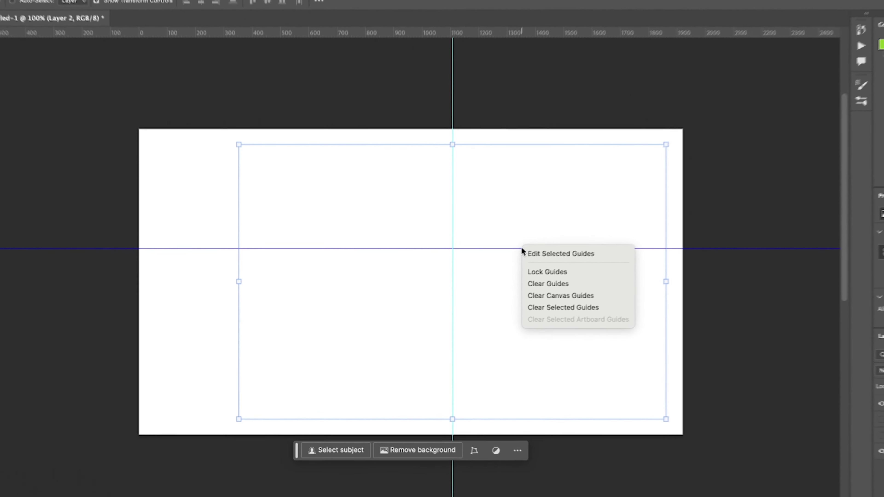
{"action": "left_click", "coordinate": [563, 249]}
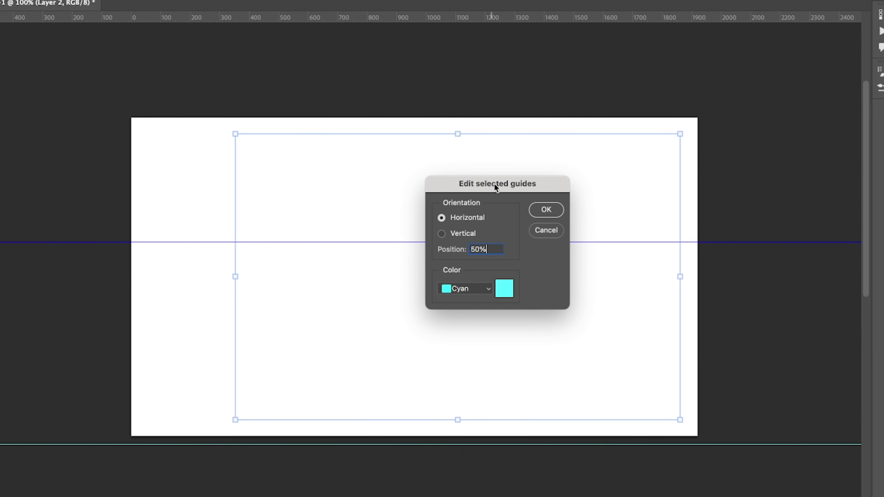
{"action": "left_click", "coordinate": [545, 209]}
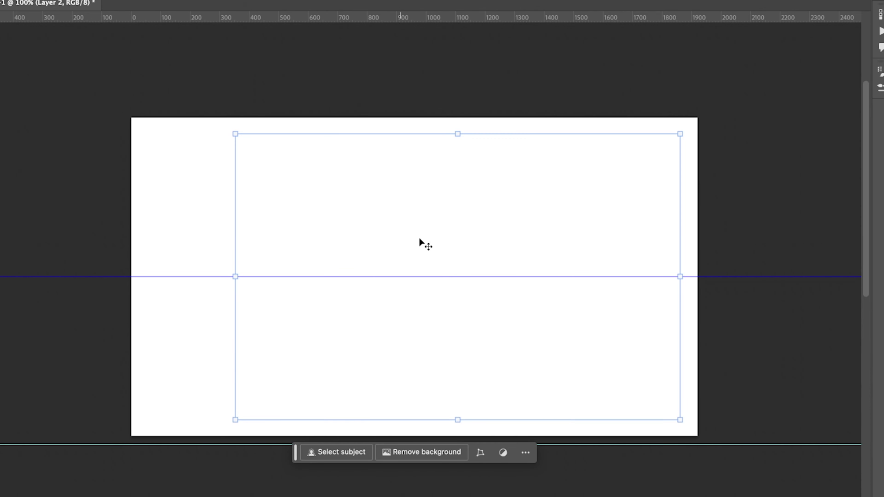
- Bring the guide below the canvas up onto it and set its horizontal position to 80%
{"action": "left_click_drag", "start_coordinate": [705, 445], "coordinate": [707, 373]}
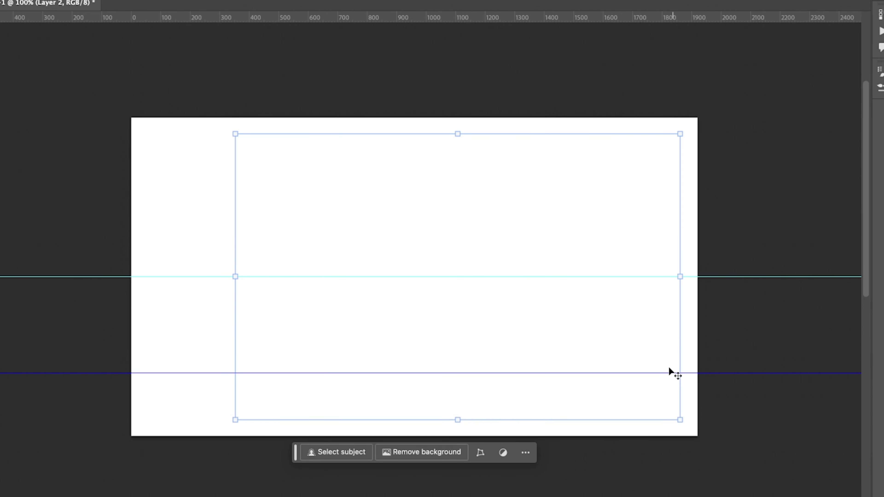
{"action": "right_click", "coordinate": [647, 373]}
{"action": "left_click", "coordinate": [658, 378]}
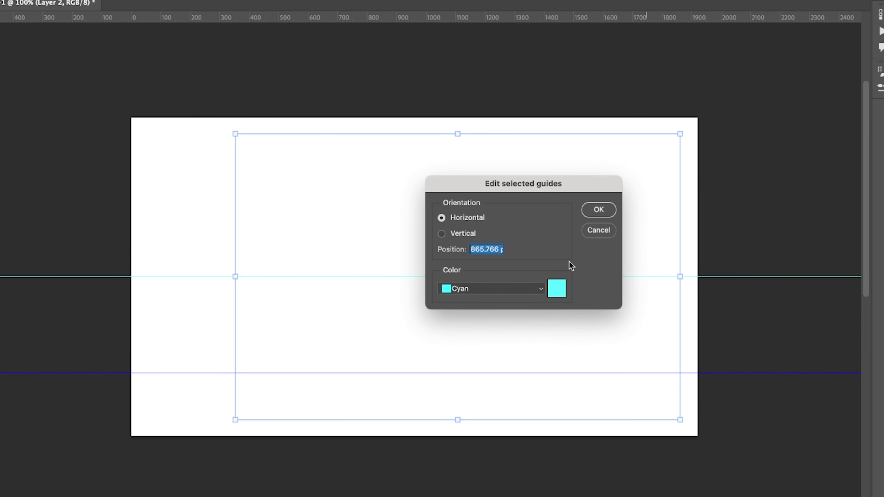
{"action": "type", "text": "80"}
{"action": "left_click", "coordinate": [591, 209]}
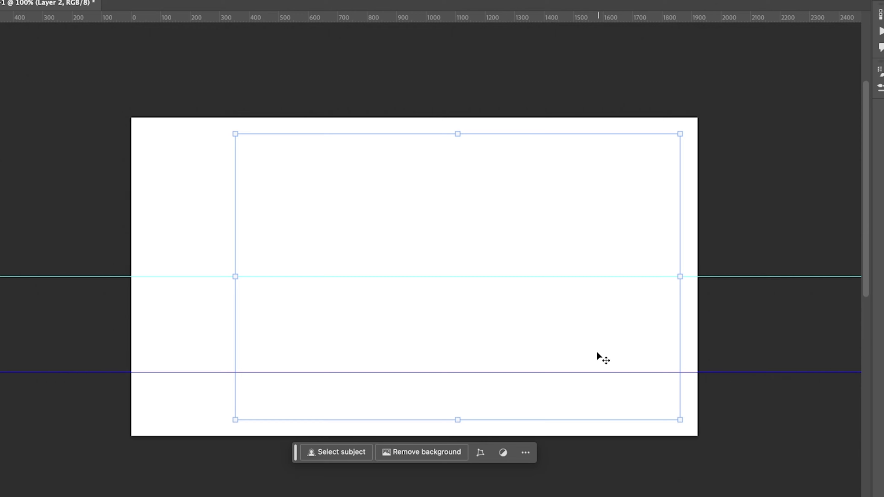
- Edit the lower horizontal guide and enter 15 as its position
{"action": "right_click", "coordinate": [496, 372]}
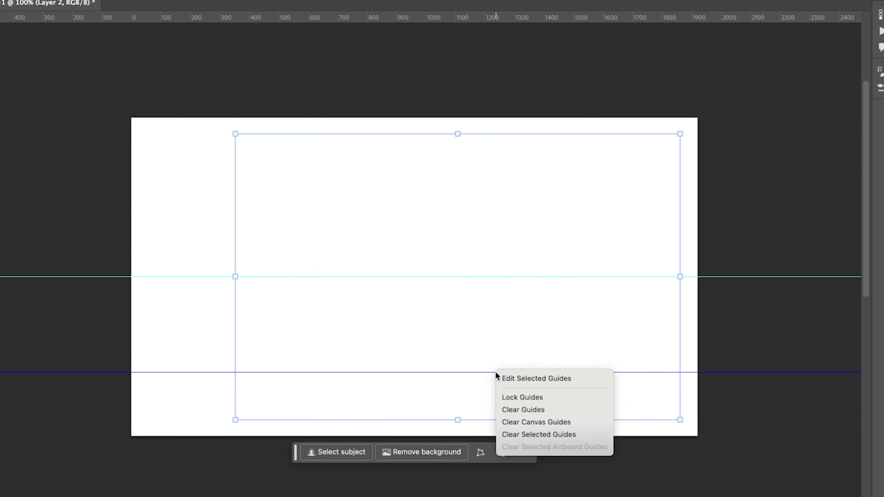
{"action": "left_click", "coordinate": [499, 376]}
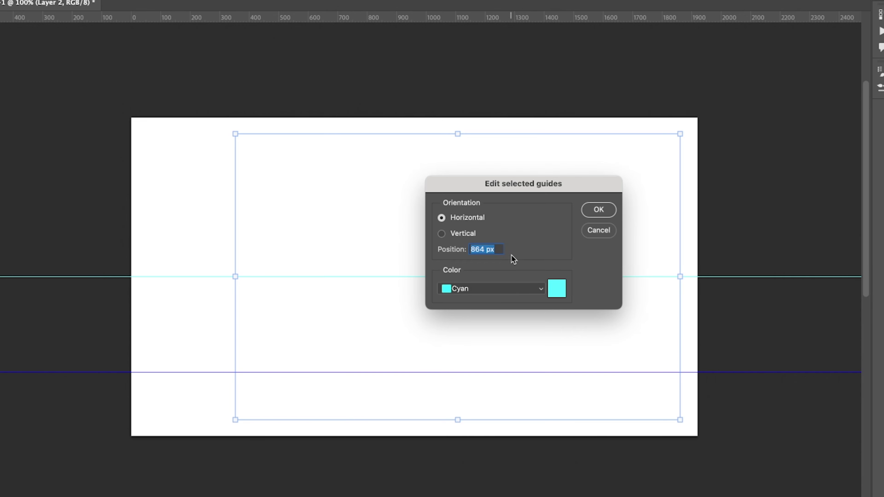
{"action": "type", "text": "15"}
{"action": "left_click", "coordinate": [598, 210]}
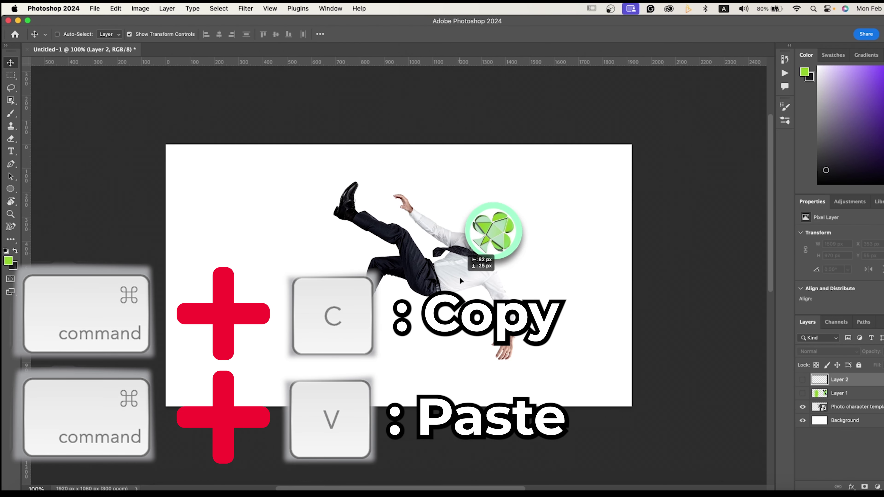
- Duplicate the Photo character template layer and place the copy at about X 302 px, Y 169 px
{"action": "left_click_drag", "start_coordinate": [445, 278], "coordinate": [442, 280]}
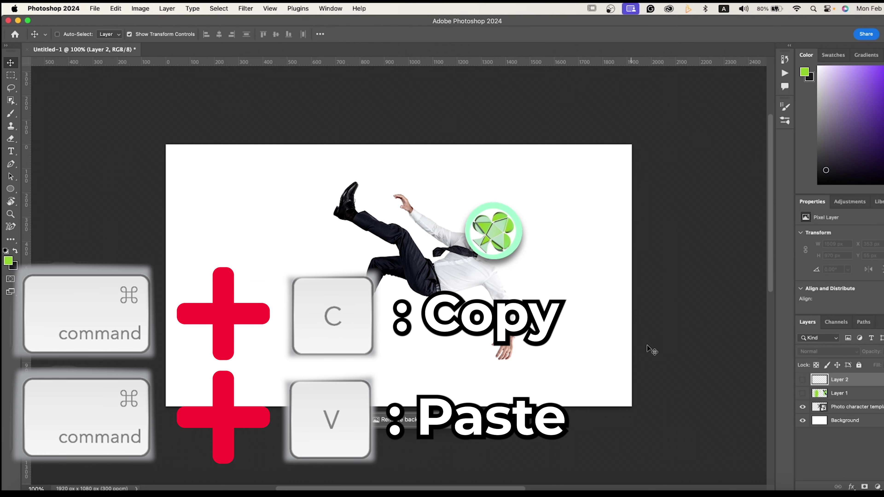
{"action": "left_click", "coordinate": [834, 409]}
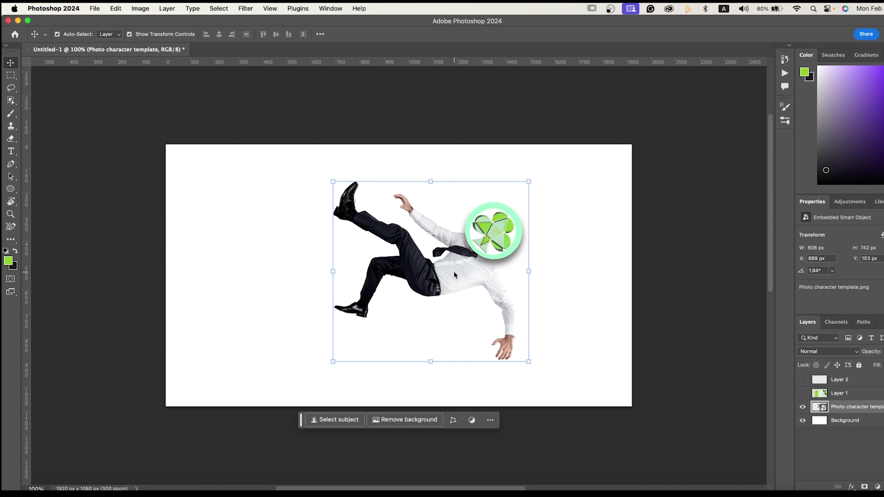
{"action": "left_click_drag", "start_coordinate": [454, 271], "coordinate": [348, 275]}
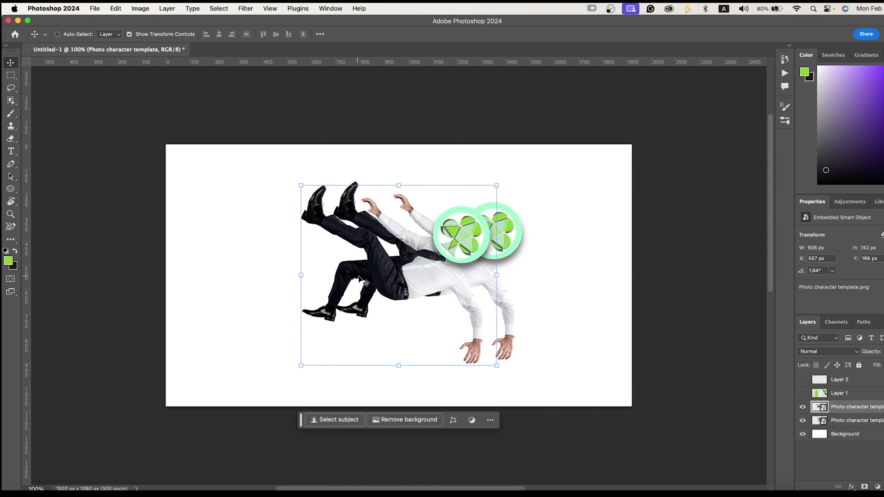
{"action": "left_click_drag", "start_coordinate": [400, 279], "coordinate": [281, 275]}
{"action": "left_click_drag", "start_coordinate": [437, 275], "coordinate": [479, 275]}
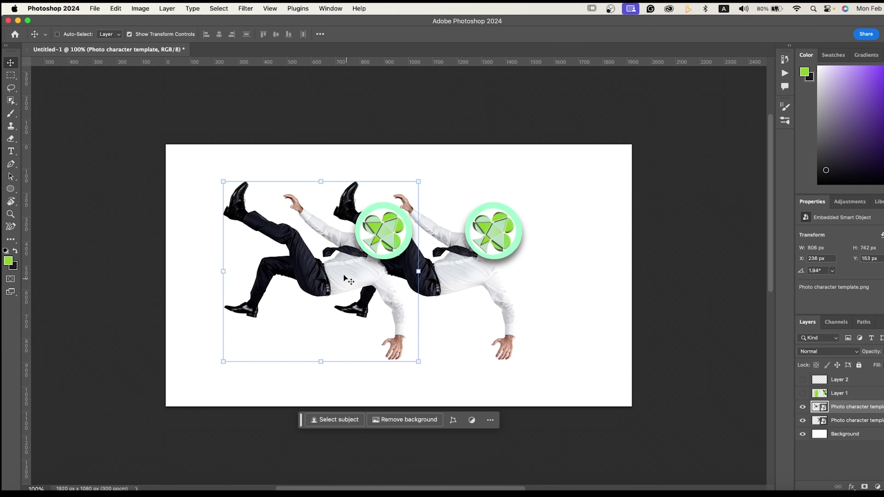
{"action": "mouse_move", "coordinate": [345, 276]}
{"action": "left_mouse_down"}
{"action": "mouse_move", "coordinate": [596, 255]}
{"action": "mouse_move", "coordinate": [360, 275]}
{"action": "left_mouse_up"}
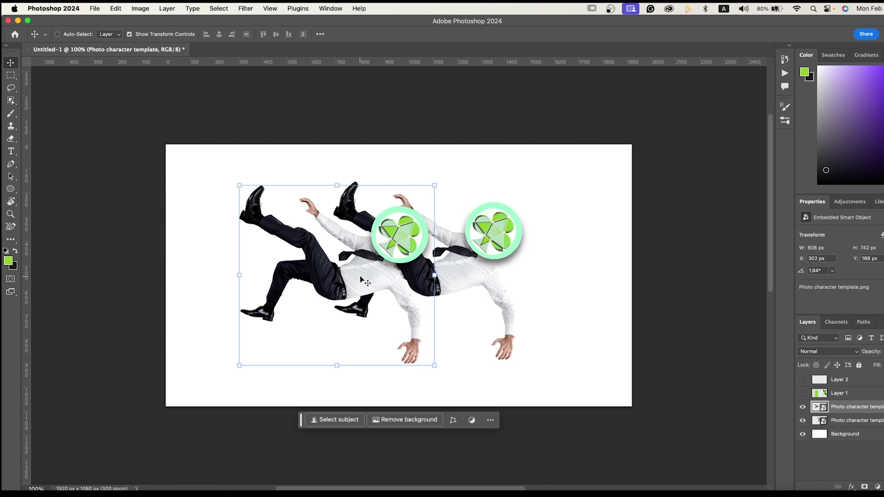
- Move the original Photo character template to about X 1060 px, Y 29 px, and group it with its copy
{"action": "left_click", "coordinate": [847, 422]}
{"action": "left_click_drag", "start_coordinate": [485, 265], "coordinate": [563, 244]}
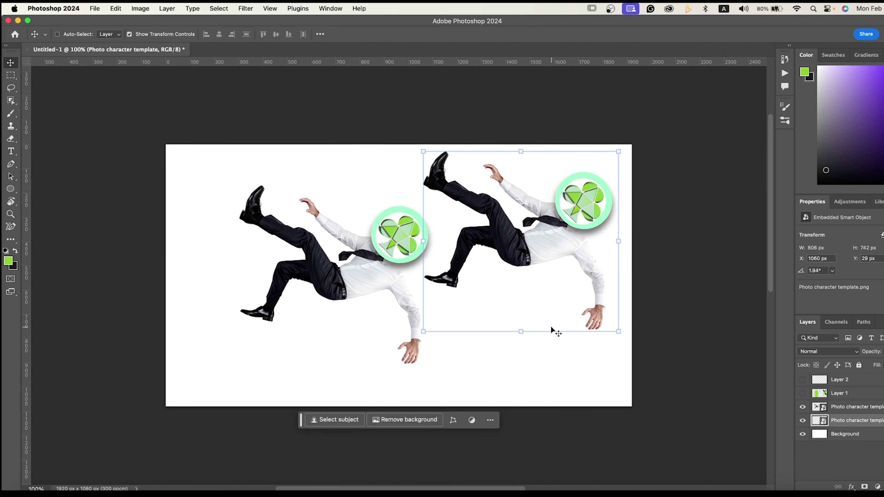
{"action": "left_click", "coordinate": [847, 407], "text": "shift"}
{"action": "key", "text": "super+g"}
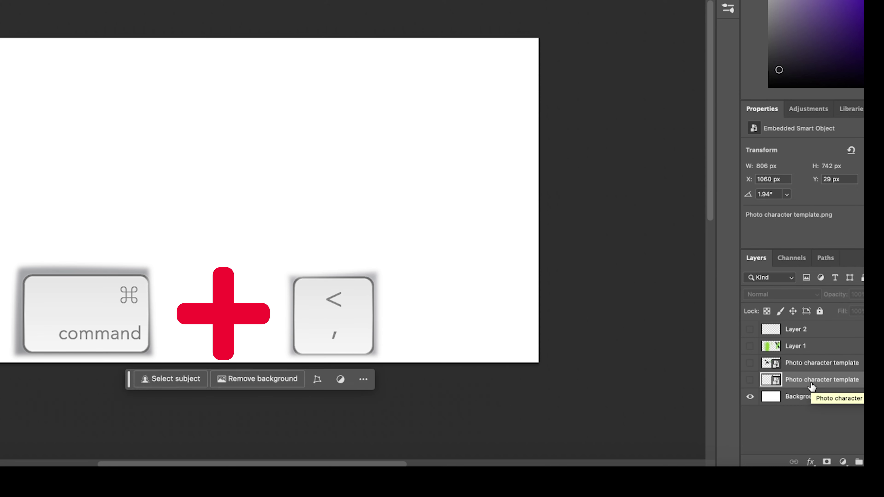
- Toggle the visibility of the lower Photo character template layer off and on several times
{"action": "key", "text": "super+comma"}
{"action": "key", "text": "super+comma"}
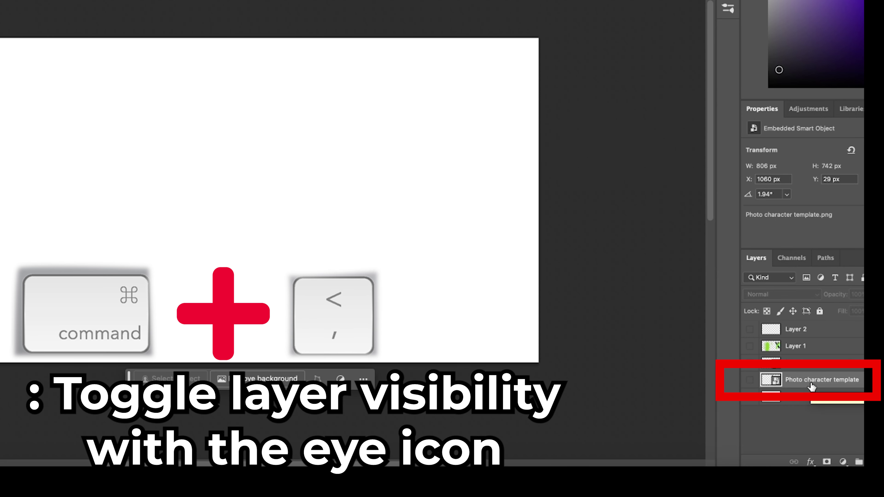
{"action": "key", "text": "super+comma"}
{"action": "key", "text": "super+comma"}
{"action": "key", "text": "super+comma"}
{"action": "key", "text": "super+comma"}
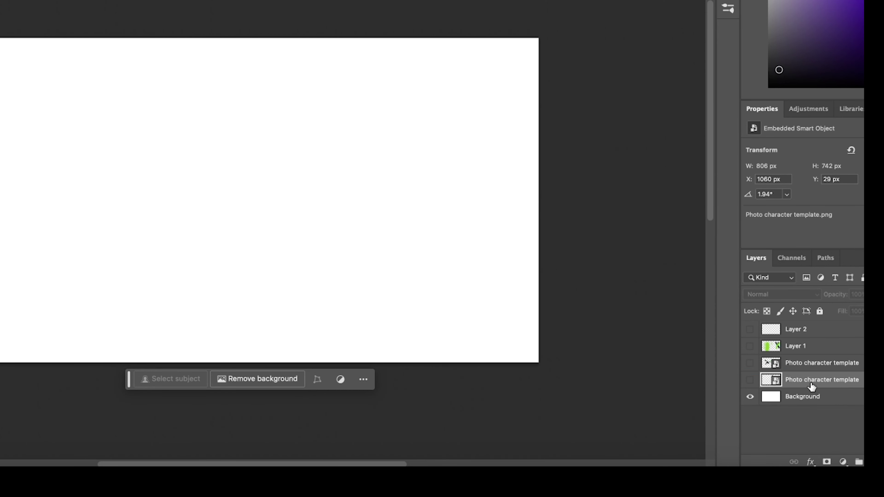
{"action": "key", "text": "super+comma"}
{"action": "key", "text": "super+comma"}
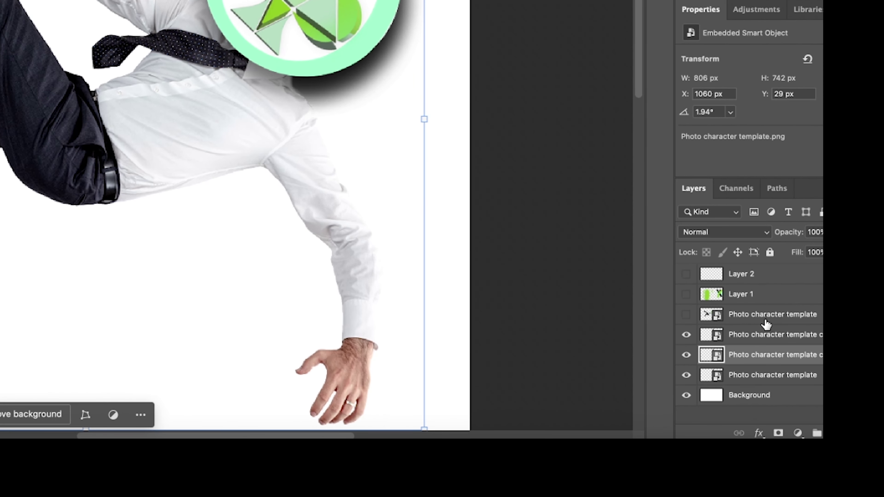
- Clip the hidden Photo character template layer to the copy directly below it, and release the clipping mask
{"action": "left_click_drag", "start_coordinate": [814, 372], "coordinate": [814, 367]}
{"action": "left_click", "coordinate": [762, 318], "text": "alt"}
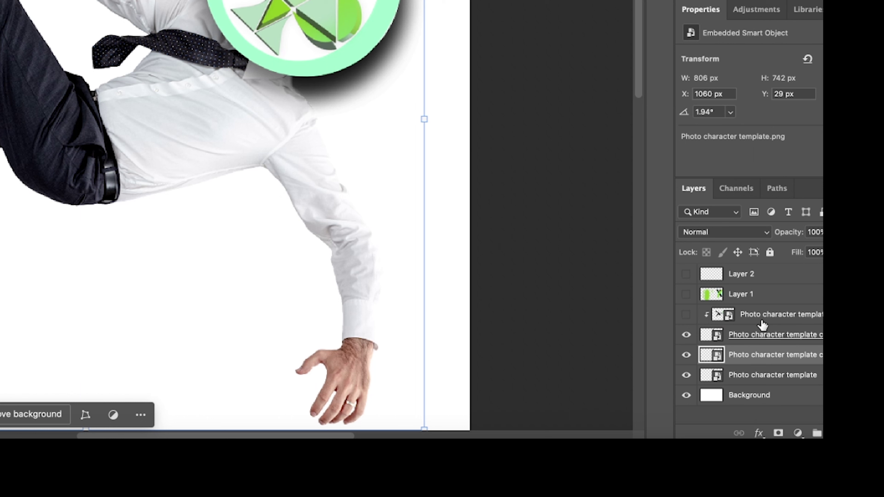
{"action": "left_click", "coordinate": [759, 299], "text": "alt"}
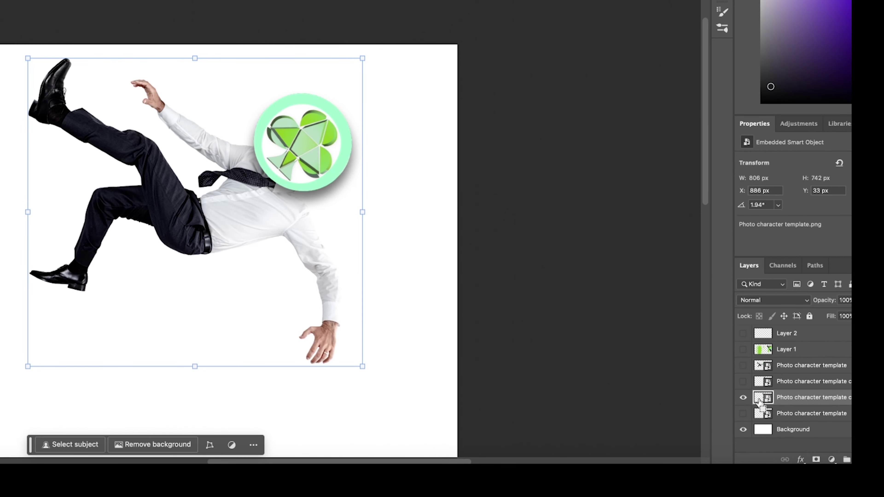
- Load the visible Photo character template copy's outline as a selection for its layer mask, and invert the mask back and forth
{"action": "left_click", "coordinate": [760, 400], "text": "ctrl"}
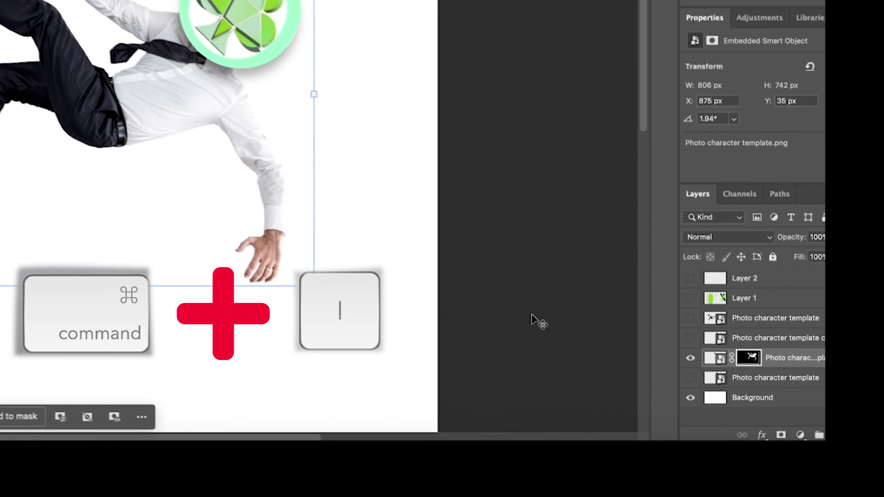
{"action": "key", "text": "super+i"}
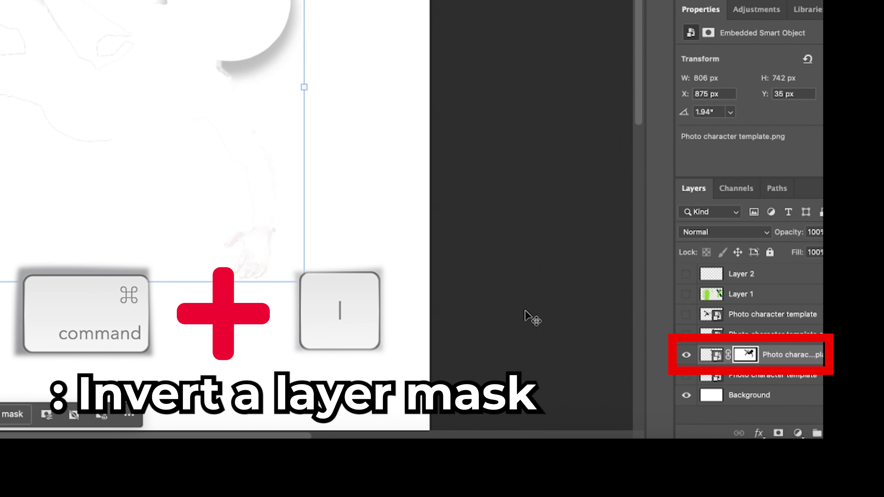
{"action": "key", "text": "super+i"}
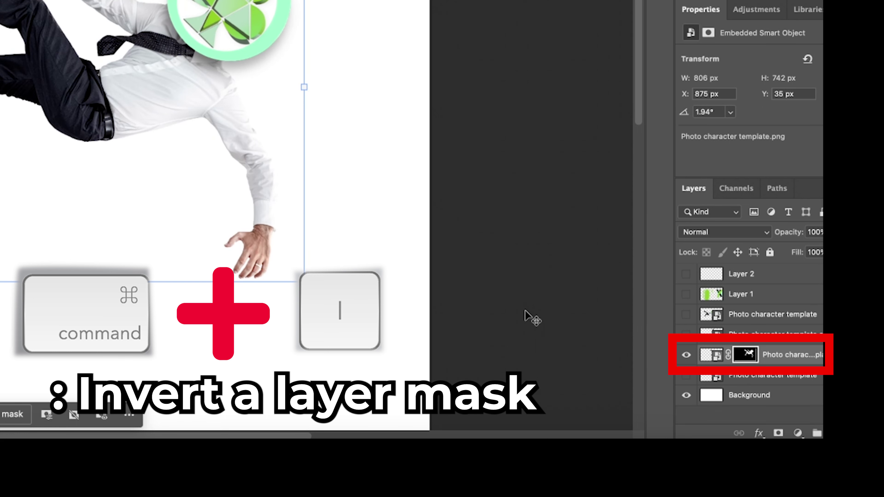
{"action": "key", "text": "super+i"}
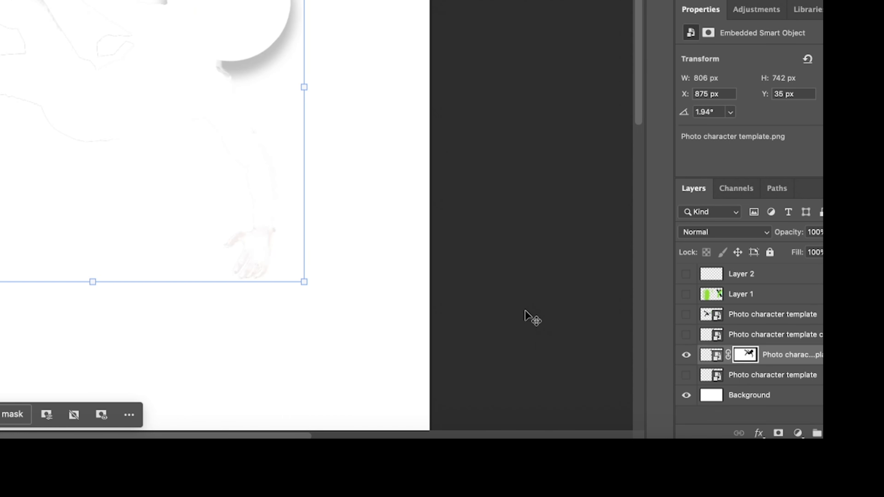
{"action": "key", "text": "super+i"}
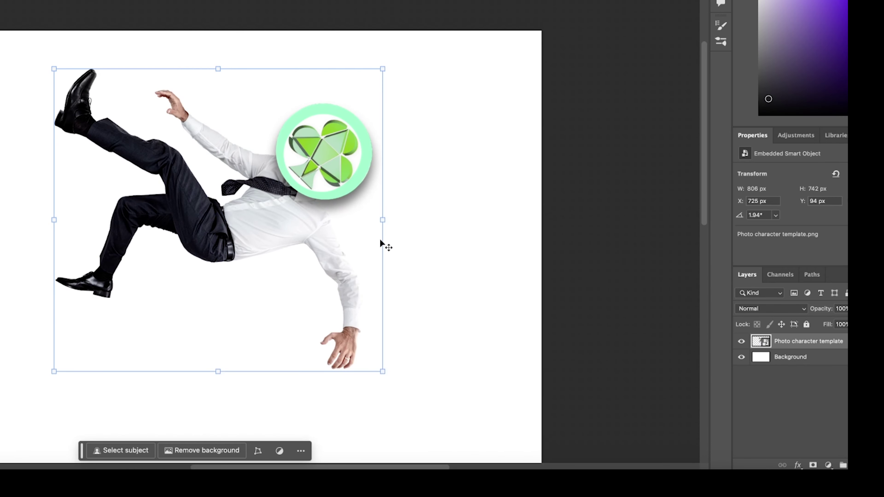
- Load the Photo character template's outline as a selection and create a new layer above it
{"action": "left_click_drag", "start_coordinate": [759, 341], "coordinate": [760, 343]}
{"action": "left_click", "coordinate": [761, 342], "text": "super"}
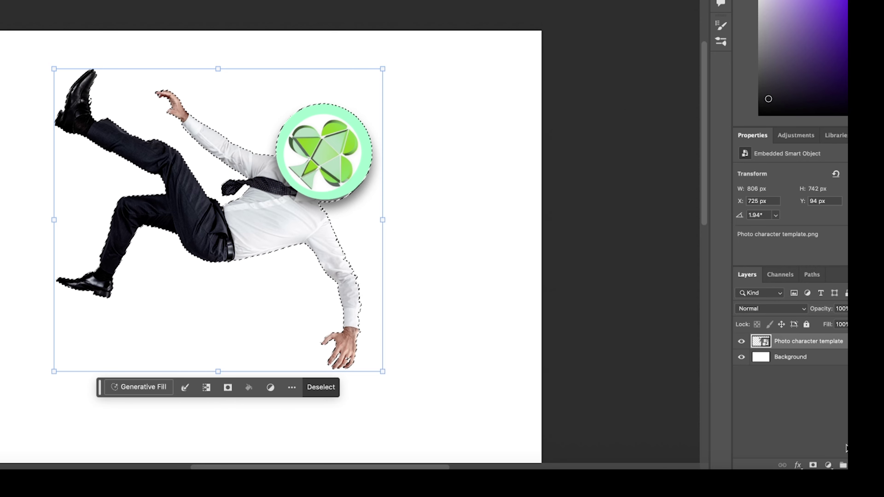
{"action": "key", "text": "super+j"}
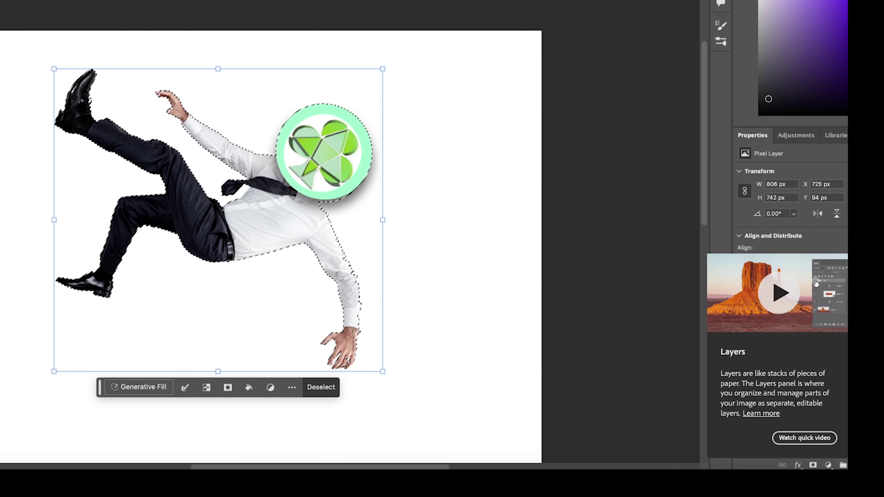
{"action": "left_click", "coordinate": [813, 465]}
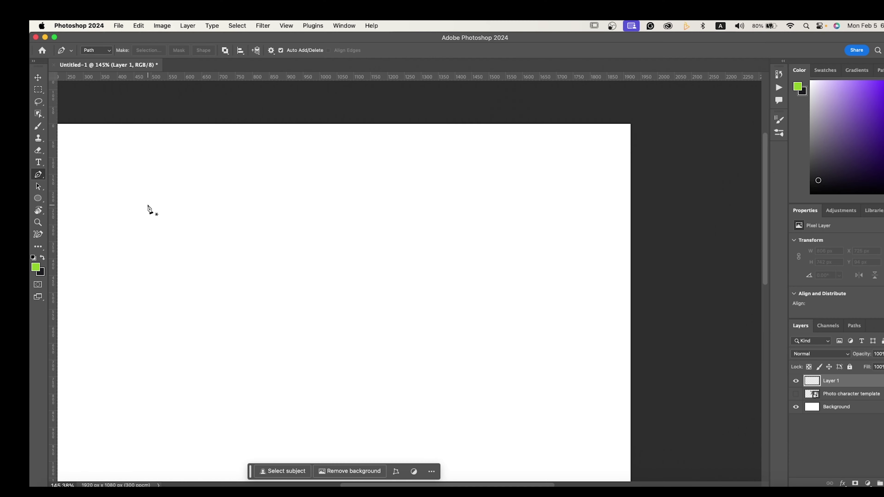
- Draw a five-point zigzag path on Layer 1 with the Pen tool and convert it into a selection
{"action": "left_click", "coordinate": [146, 196]}
{"action": "left_click", "coordinate": [190, 267]}
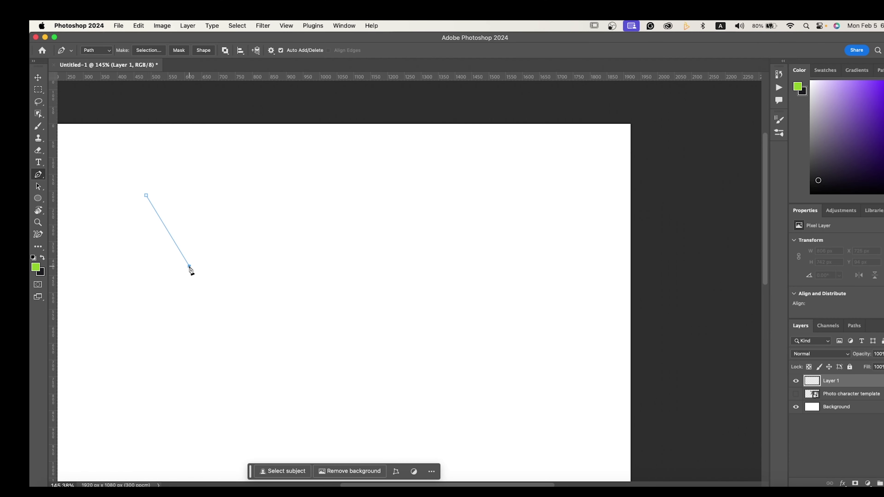
{"action": "left_click", "coordinate": [274, 233]}
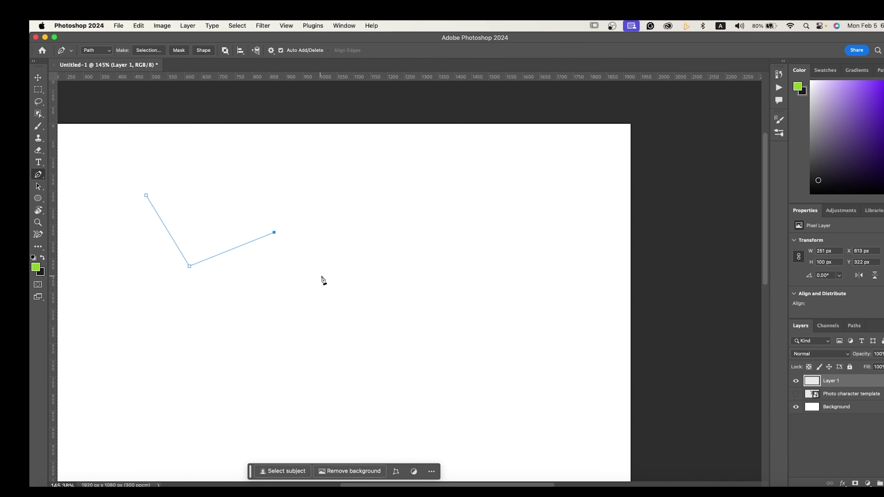
{"action": "left_click", "coordinate": [335, 276]}
{"action": "left_click", "coordinate": [436, 206]}
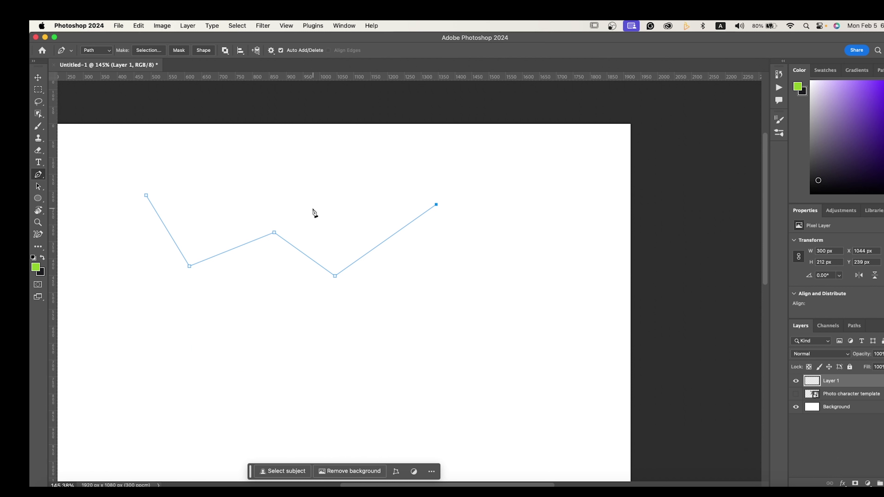
{"action": "key", "text": "super+Return"}
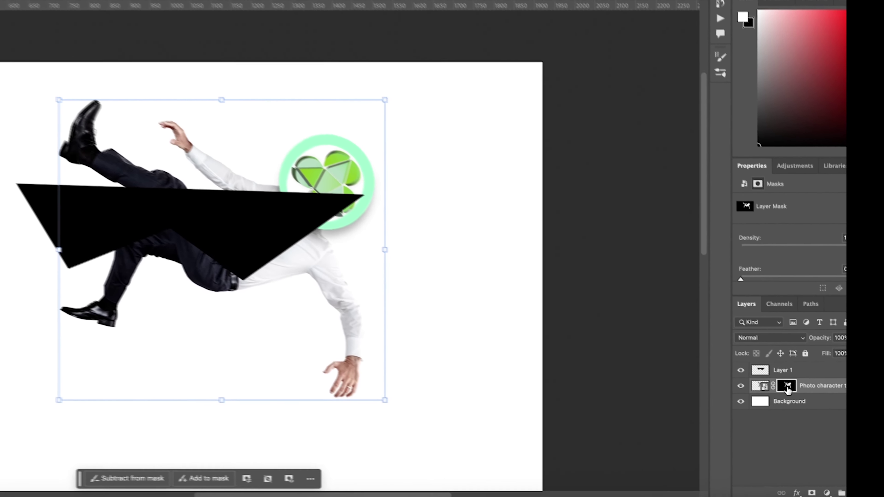
- Toggle the Photo character template's layer mask off and on
{"action": "left_click", "coordinate": [788, 387], "text": "shift"}
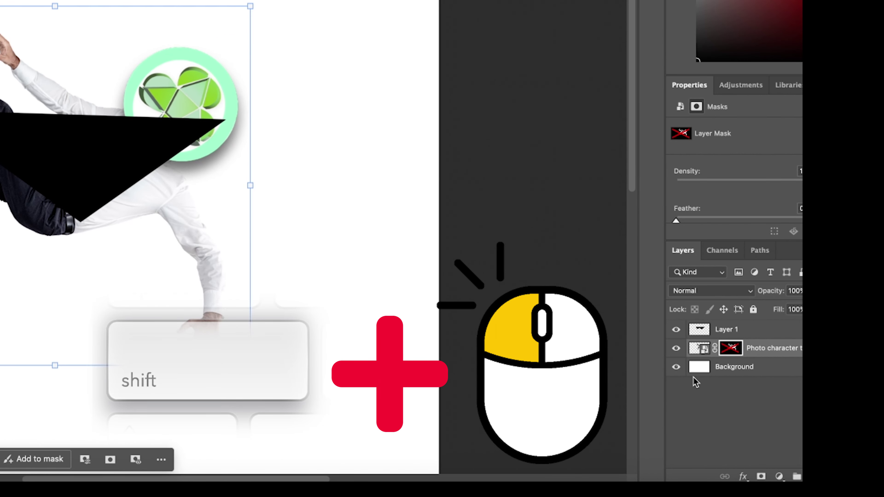
{"action": "left_click", "coordinate": [731, 347], "text": "shift"}
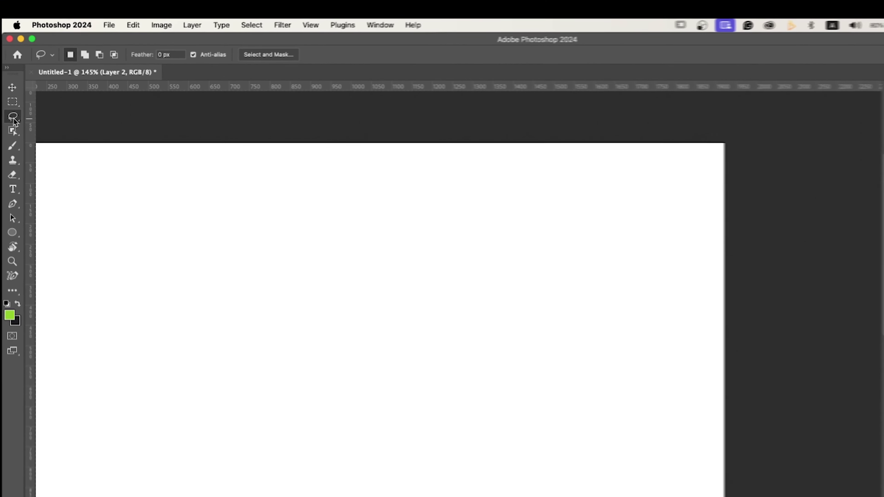
- Draw a rectangular marquee selection about 645 × 410 px in the canvas's upper area on Layer 2, and deselect it
{"action": "left_click", "coordinate": [11, 100]}
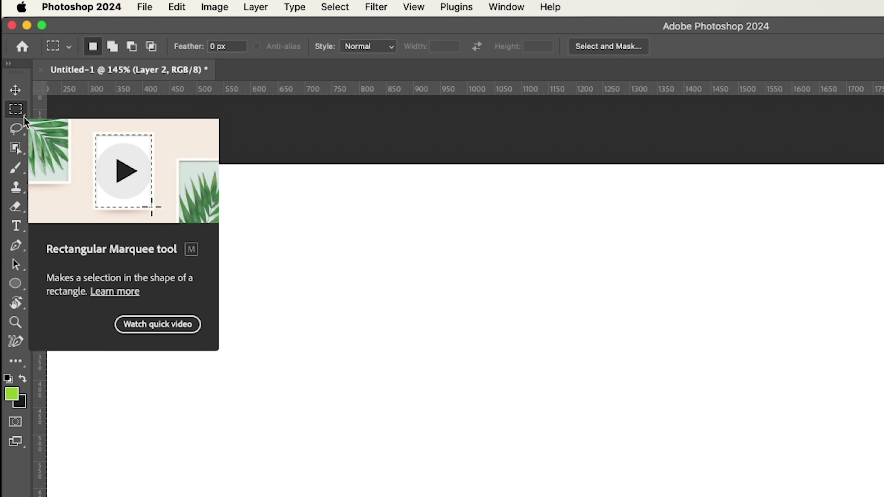
{"action": "right_click", "coordinate": [15, 112]}
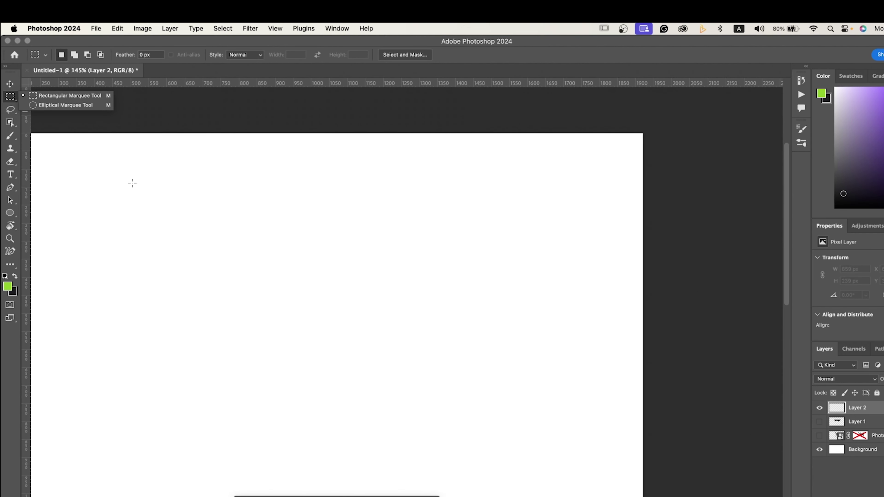
{"action": "left_click_drag", "start_coordinate": [132, 158], "coordinate": [365, 305]}
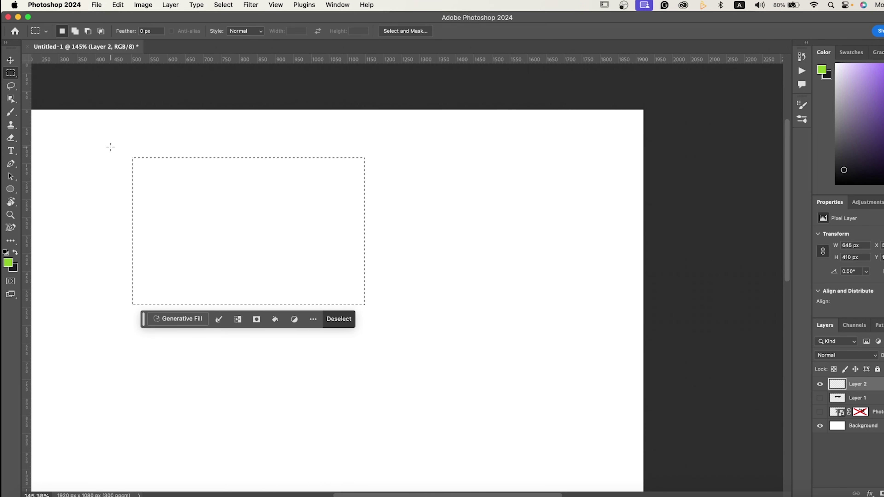
{"action": "left_click", "coordinate": [338, 319]}
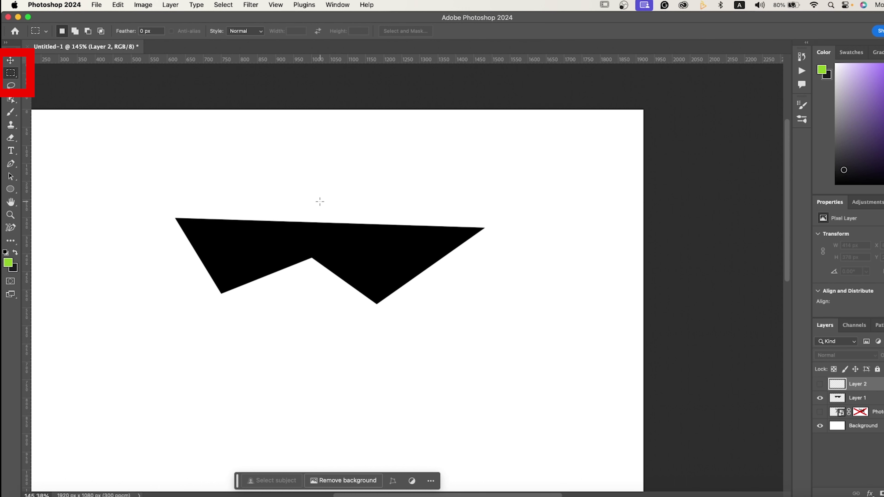
- Switch back and forth between the Rectangular and Elliptical Marquee tools
{"action": "key", "text": "shift+m"}
{"action": "key", "text": "shift+m"}
{"action": "key", "text": "shift+m"}
{"action": "key", "text": "shift+m"}
{"action": "key", "text": "shift+m"}
{"action": "key", "text": "shift+m"}
{"action": "key", "text": "shift+m"}
- Draw several rectangular marquee selections over the black shape, each replacing the previous one, ending with one around its middle
{"action": "left_click_drag", "start_coordinate": [172, 212], "coordinate": [284, 323]}
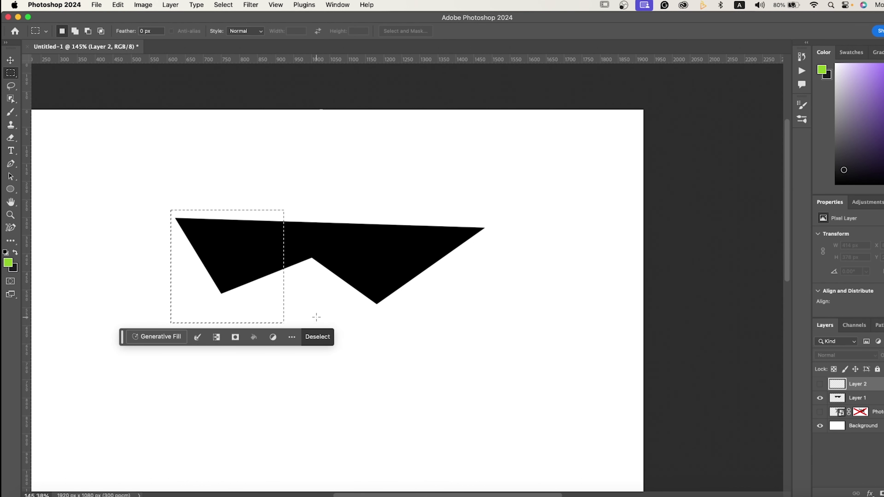
{"action": "left_click_drag", "start_coordinate": [345, 190], "coordinate": [479, 347]}
{"action": "mouse_move", "coordinate": [170, 192]}
{"action": "left_mouse_down"}
{"action": "mouse_move", "coordinate": [265, 293]}
{"action": "mouse_move", "coordinate": [298, 343]}
{"action": "left_mouse_up"}
{"action": "left_click_drag", "start_coordinate": [401, 191], "coordinate": [257, 356]}
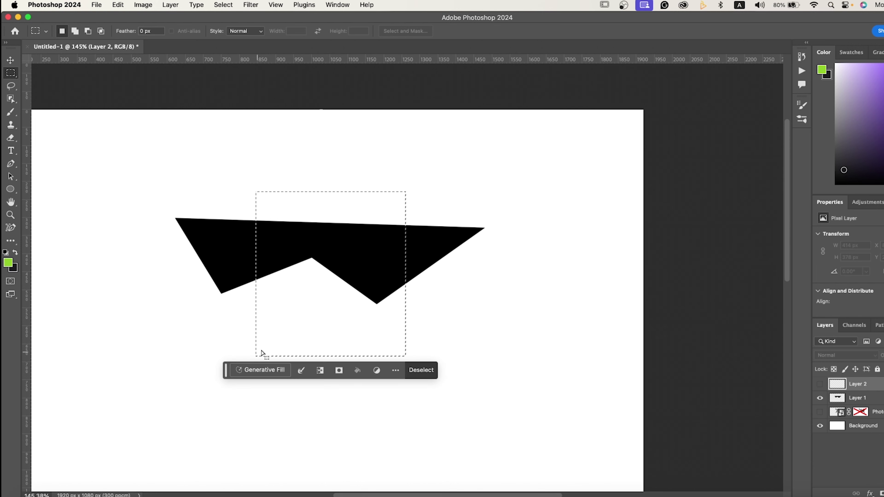
- Add four rectangular areas to the selection, at its upper right, upper left, lower left and lower right
{"action": "left_click_drag", "start_coordinate": [457, 163], "coordinate": [352, 272]}
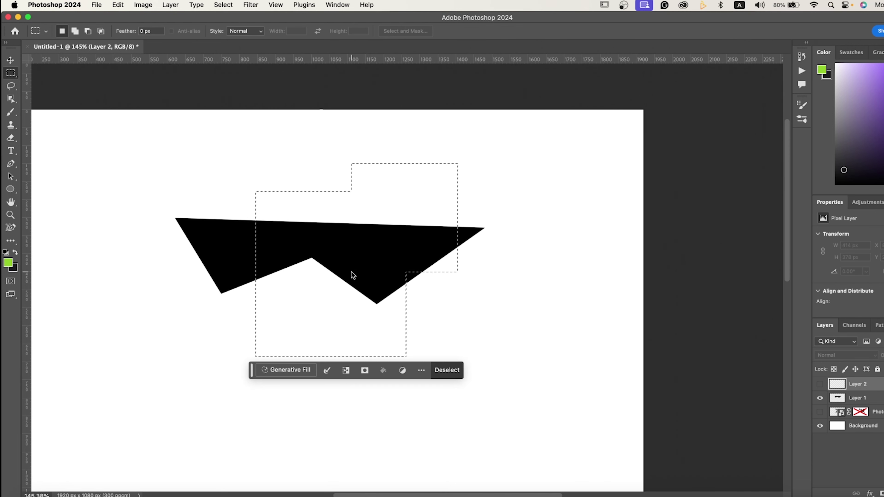
{"action": "left_click_drag", "start_coordinate": [282, 157], "coordinate": [217, 242]}
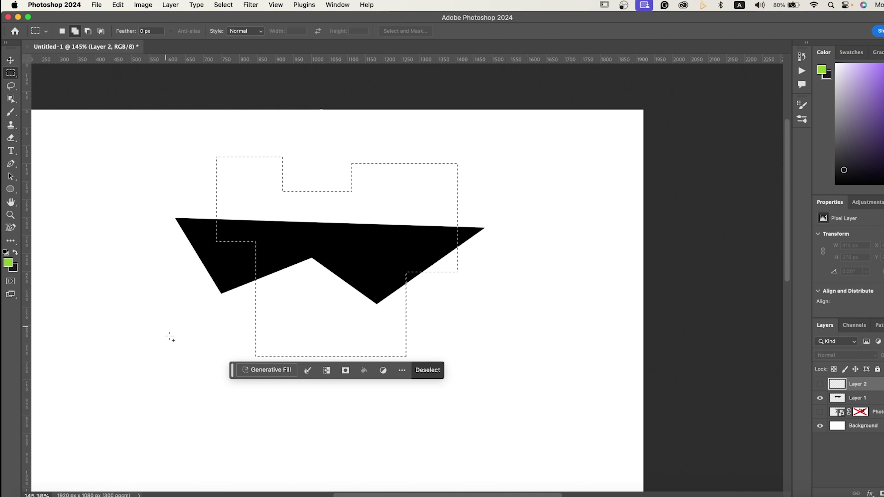
{"action": "left_click_drag", "start_coordinate": [274, 310], "coordinate": [184, 395]}
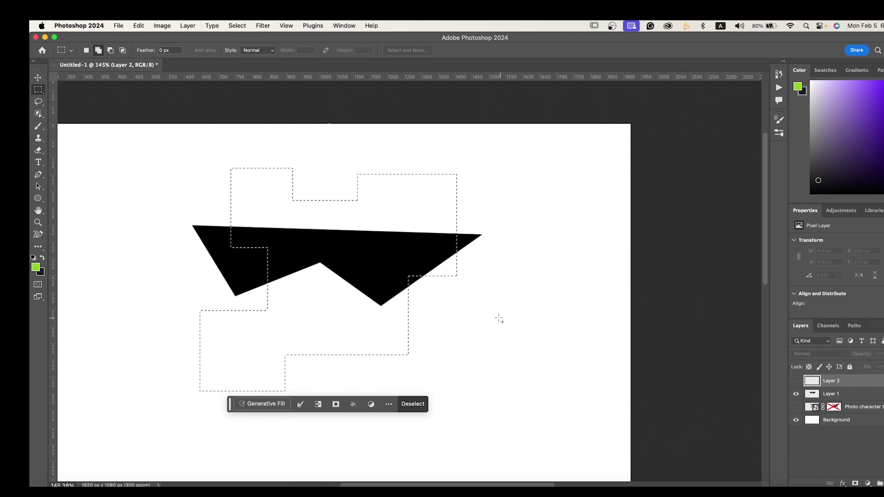
{"action": "left_click_drag", "start_coordinate": [500, 318], "coordinate": [389, 392]}
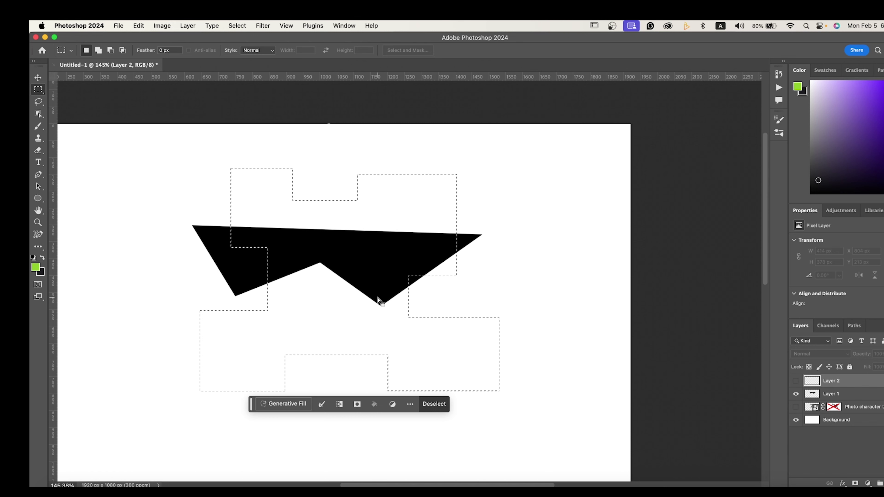
- Subtract rectangular areas from the marquee selection, starting with its upper-right corner
{"action": "left_click_drag", "start_coordinate": [484, 154], "coordinate": [400, 226]}
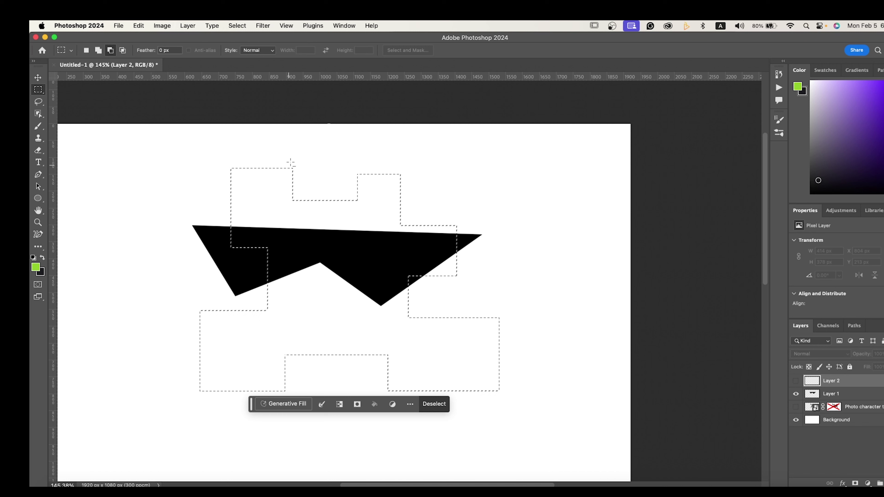
{"action": "left_click_drag", "start_coordinate": [322, 146], "coordinate": [327, 440]}
{"action": "left_click_drag", "start_coordinate": [545, 303], "coordinate": [378, 424]}
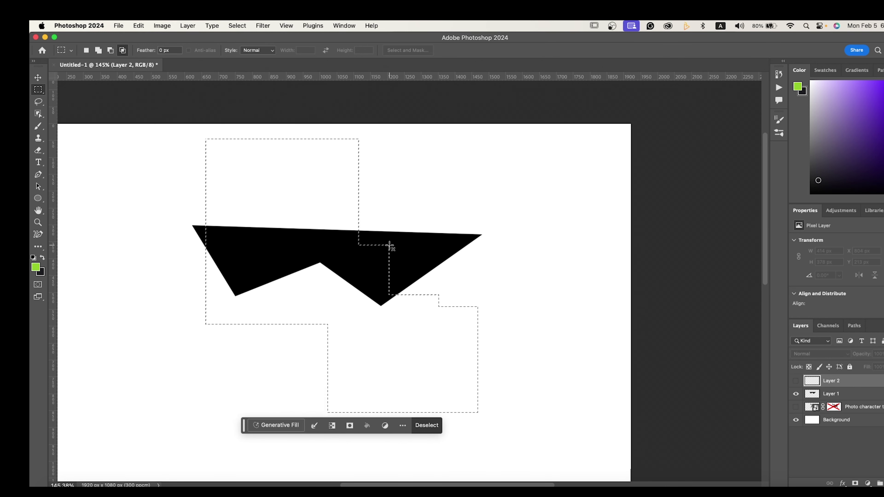
- Intersect the selection with a rectangle over the black shape's central notch, and deselect
{"action": "left_click_drag", "start_coordinate": [390, 245], "coordinate": [319, 325]}
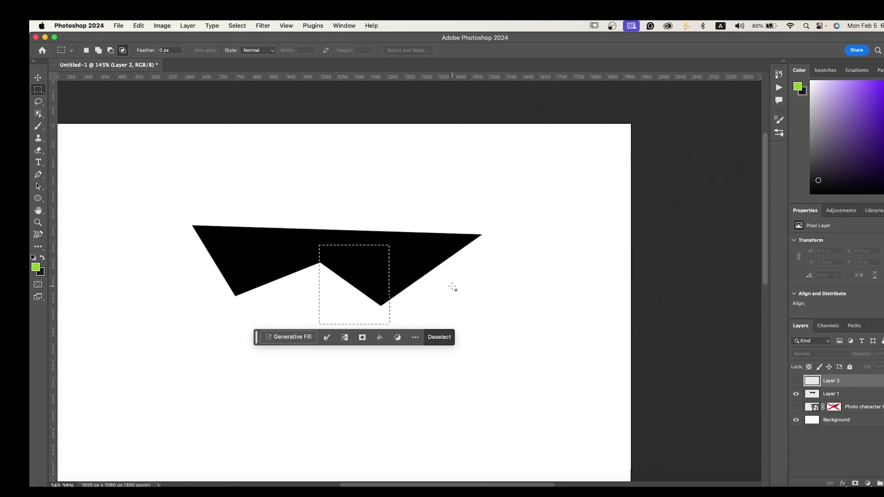
{"action": "key", "text": "ctrl+d"}
- Draw a rounded Lasso selection over the black shape's middle and add a second freehand area on its right side
{"action": "key", "text": "l"}
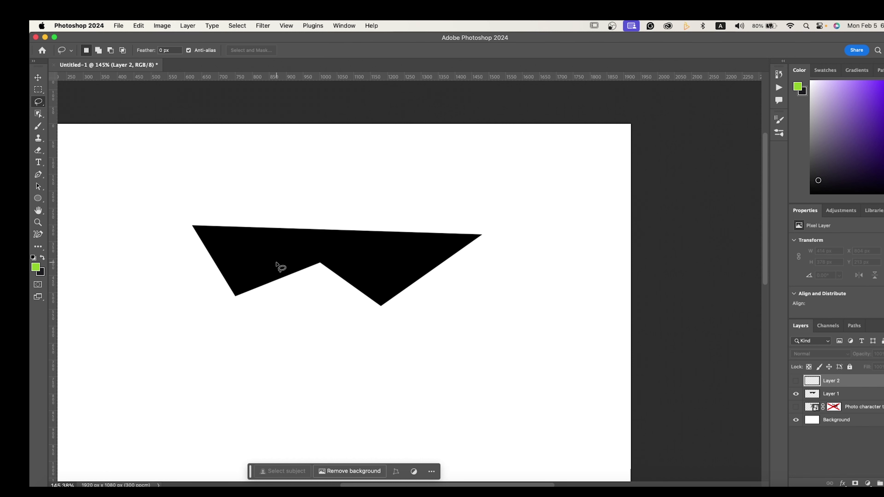
{"action": "mouse_move", "coordinate": [276, 263]}
{"action": "left_mouse_down"}
{"action": "mouse_move", "coordinate": [292, 271]}
{"action": "mouse_move", "coordinate": [278, 267]}
{"action": "left_mouse_up"}
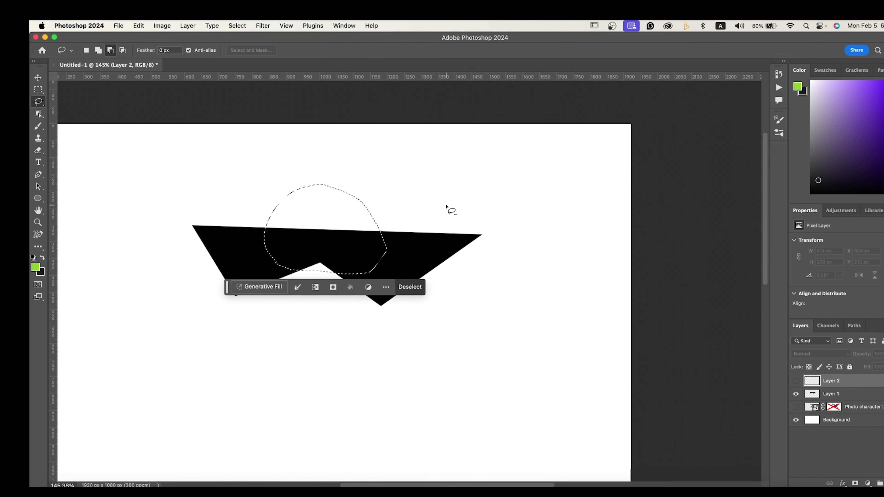
{"action": "left_click_drag", "start_coordinate": [416, 174], "coordinate": [421, 170]}
- Subtract freehand areas from the lasso selection, intersect it with a small freehand area near the shape's upper edge, and deselect
{"action": "mouse_move", "coordinate": [476, 213]}
{"action": "left_mouse_down"}
{"action": "mouse_move", "coordinate": [457, 228]}
{"action": "mouse_move", "coordinate": [507, 186]}
{"action": "left_mouse_up"}
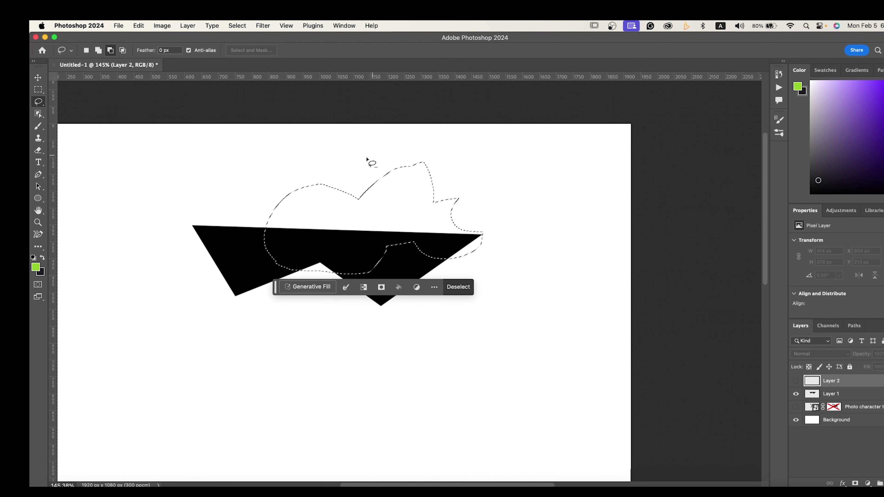
{"action": "mouse_move", "coordinate": [367, 159]}
{"action": "left_mouse_down"}
{"action": "mouse_move", "coordinate": [346, 162]}
{"action": "mouse_move", "coordinate": [366, 158]}
{"action": "left_mouse_up"}
{"action": "mouse_move", "coordinate": [444, 173]}
{"action": "left_mouse_down"}
{"action": "mouse_move", "coordinate": [395, 167]}
{"action": "mouse_move", "coordinate": [387, 227]}
{"action": "mouse_move", "coordinate": [417, 195]}
{"action": "mouse_move", "coordinate": [396, 184]}
{"action": "left_mouse_up"}
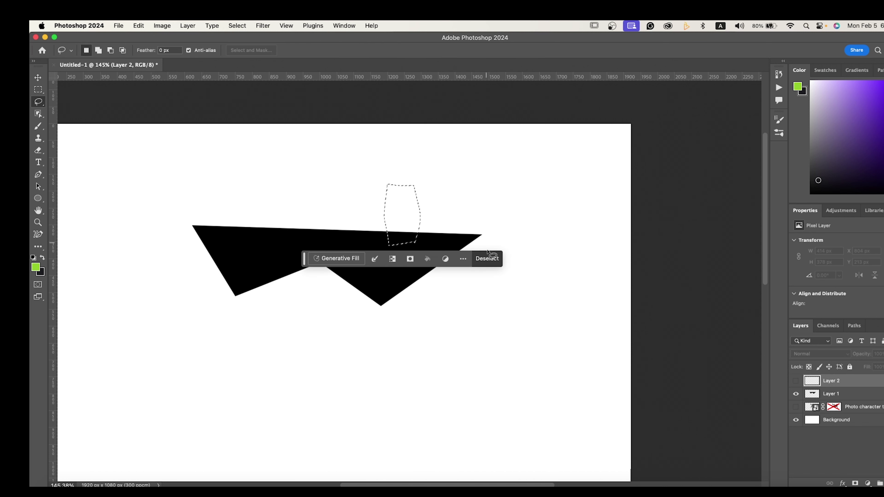
{"action": "left_click", "coordinate": [488, 257]}
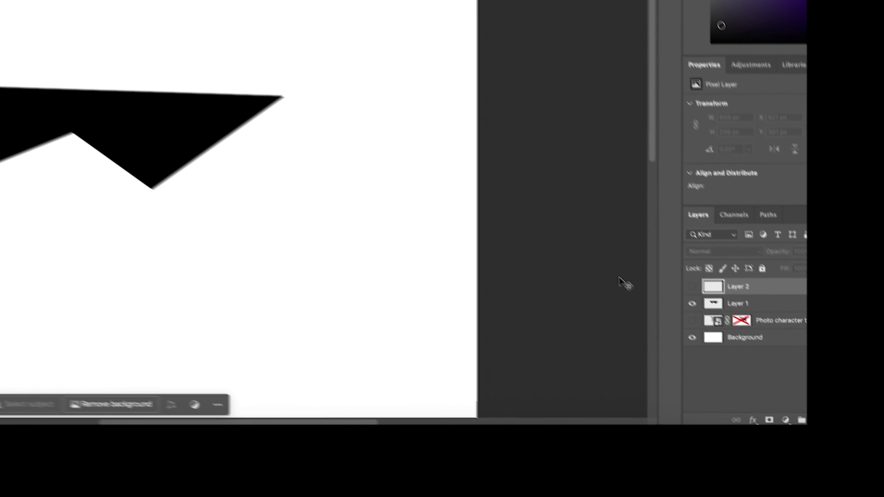
- Move Layer 2 one position down in the layer stack, below Layer 1
{"action": "key", "text": "super+bracketleft"}
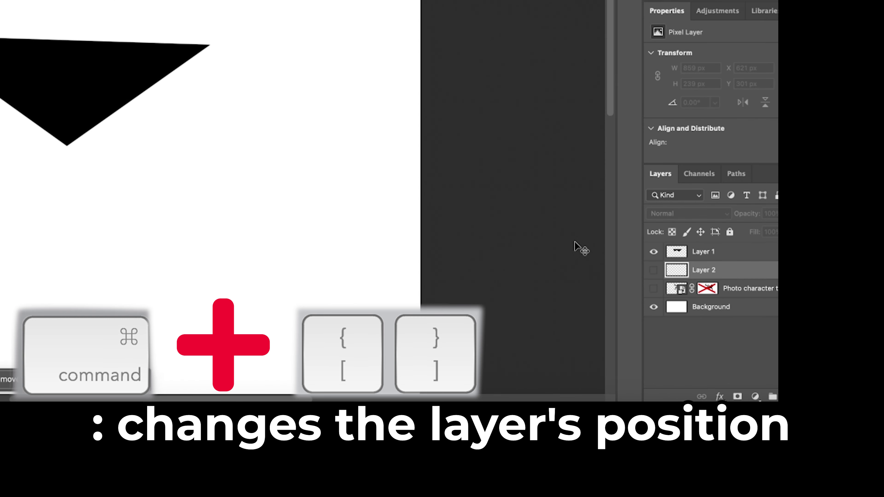
- Move Layer 2 below the Photo character template, raise it to the top of the layer stack, and return it below Layer 1
{"action": "key", "text": "super+bracketleft"}
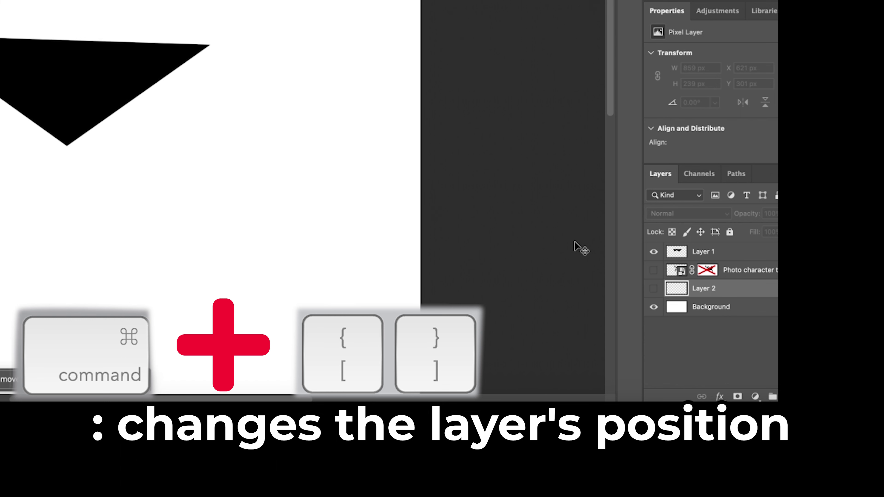
{"action": "key", "text": "super+bracketright"}
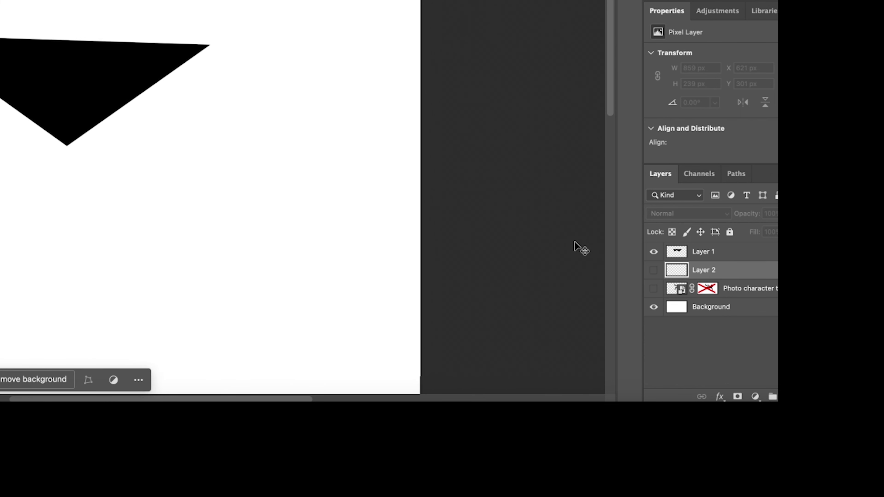
{"action": "key", "text": "super+bracketright"}
{"action": "key", "text": "super+bracketleft"}
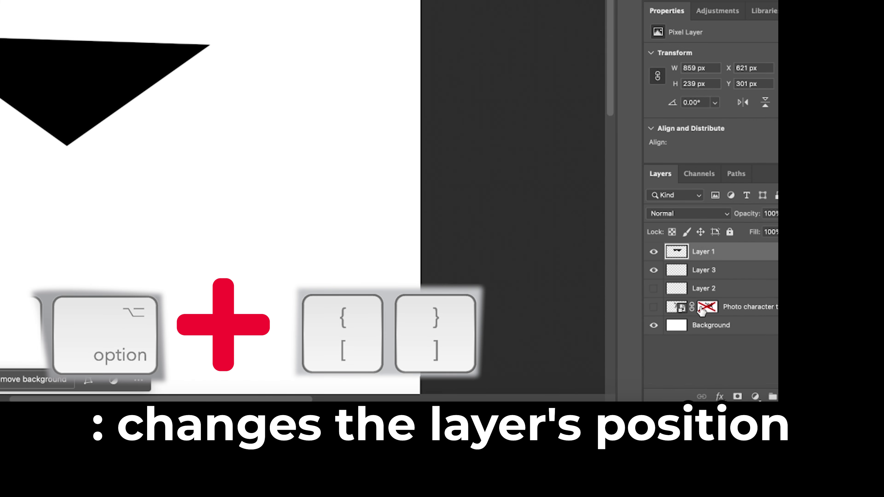
- Move Layer 1 down the stack to just above Background and bring it back to the top, above Layer 3
{"action": "key", "text": "super+bracketleft"}
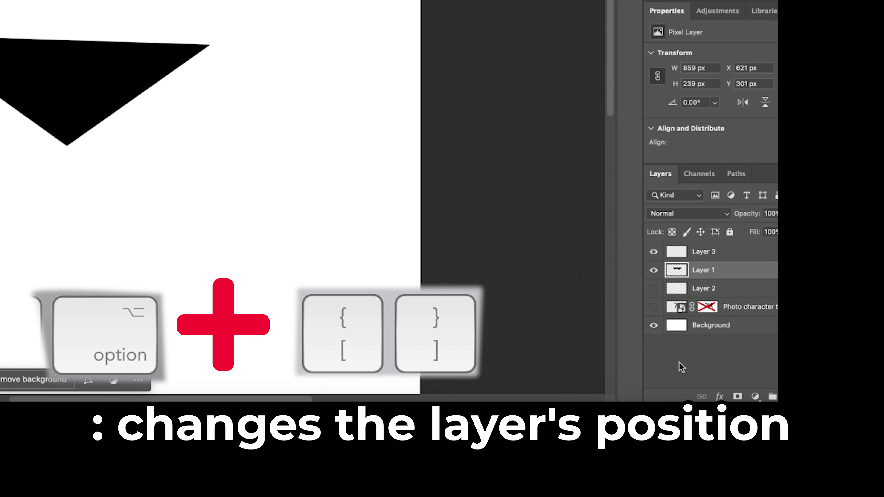
{"action": "key", "text": "super+bracketleft"}
{"action": "key", "text": "super+bracketleft"}
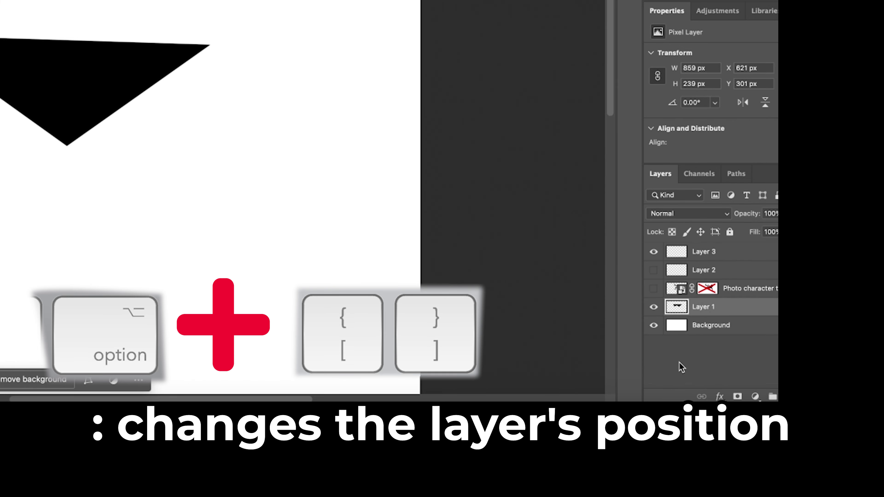
{"action": "key", "text": "super+bracketright"}
{"action": "key", "text": "super+bracketright"}
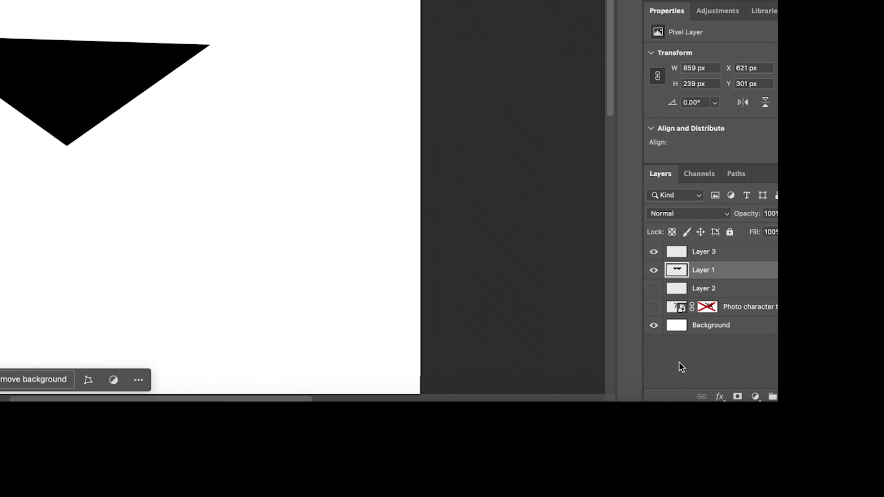
{"action": "key", "text": "super+bracketright"}
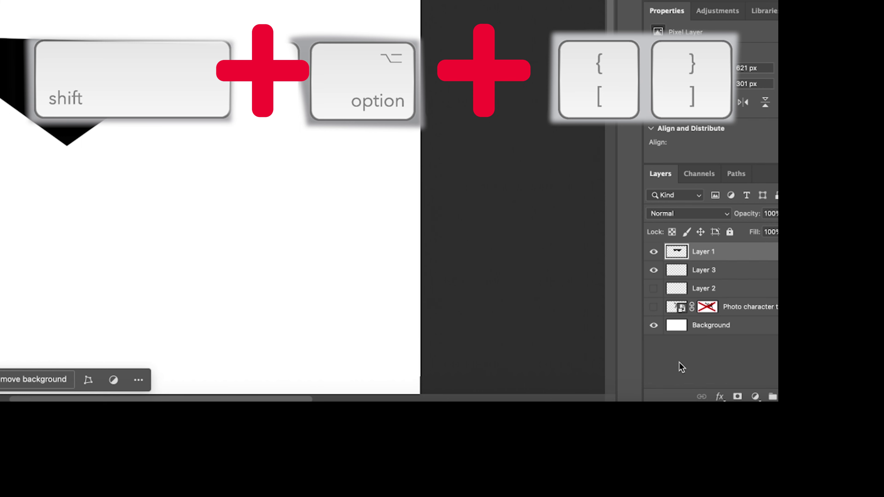
- Extend the layer selection from Layer 1 down through the visible layers to include Layer 3 and Background
{"action": "key", "text": "shift+alt+bracketleft"}
{"action": "key", "text": "shift+alt+bracketleft"}
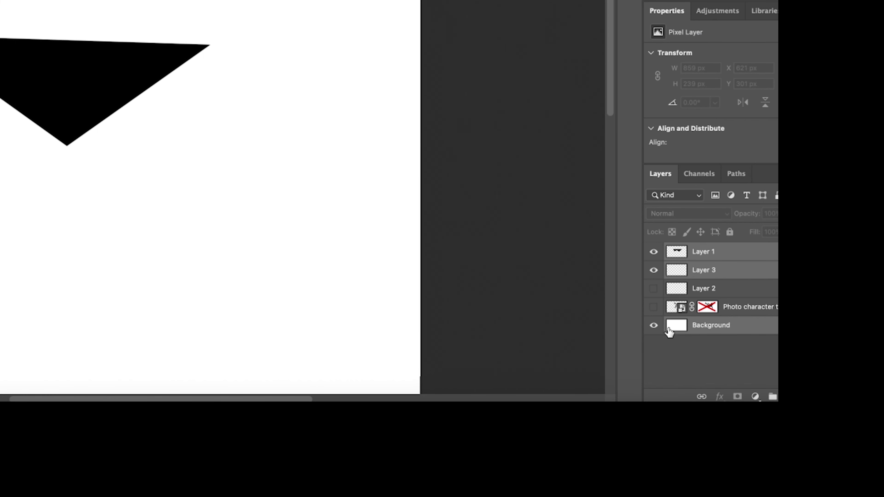
- Make Layer 2 and the Photo character template visible, and extend the layer selection to all layers
{"action": "left_click", "coordinate": [654, 288]}
{"action": "left_click", "coordinate": [654, 307]}
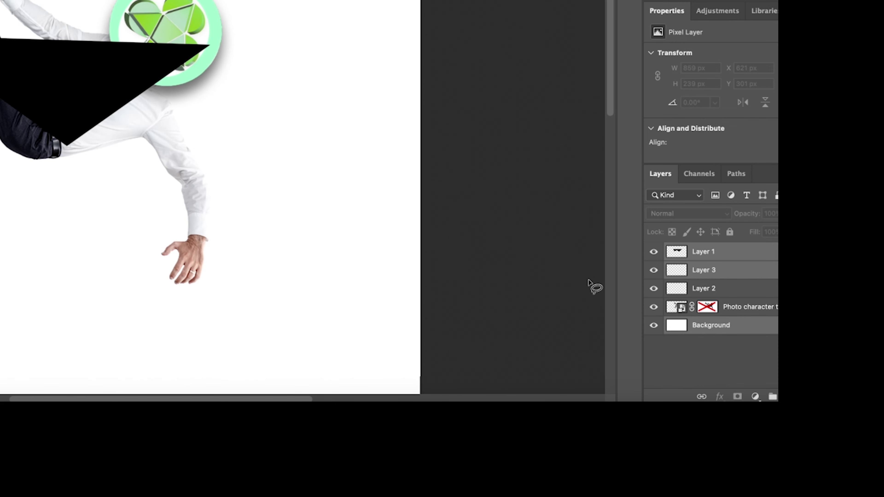
{"action": "key", "text": "shift+alt+bracketright"}
{"action": "key", "text": "shift+alt+bracketright"}
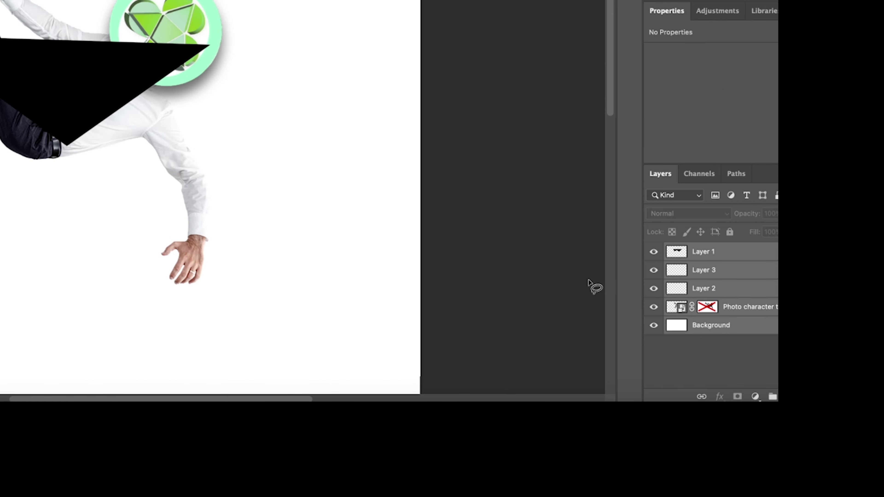
{"action": "key", "text": "super+alt+a"}
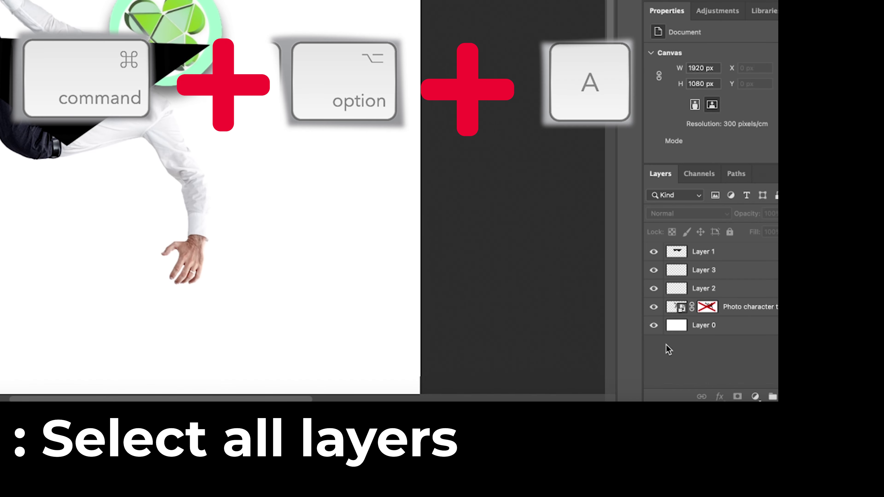
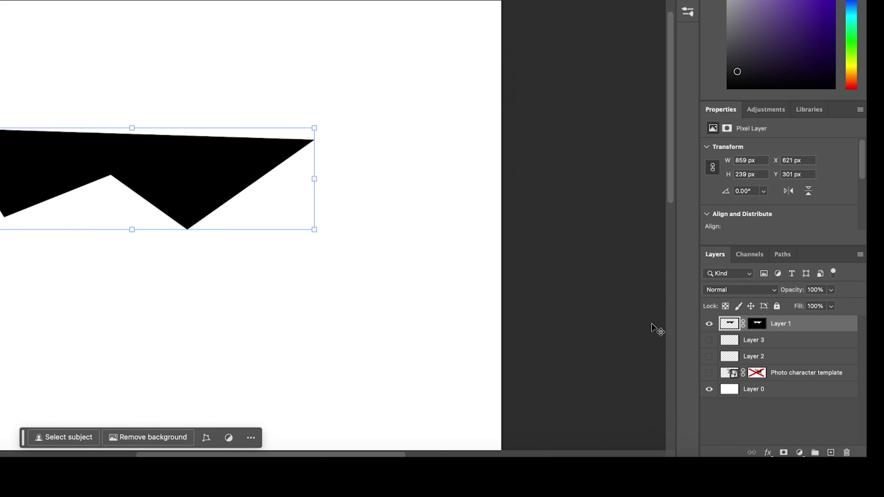
{"action": "key", "text": "shift+1"}
{"action": "key", "text": "ctrl+z"}
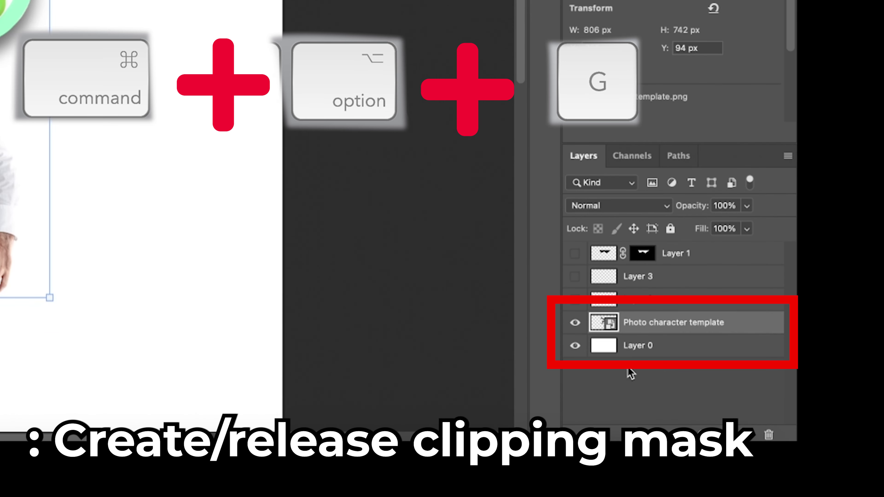
- Try to clip the Photo character template layer to Layer 0 with a clipping mask
{"action": "key", "text": "super+alt+g"}
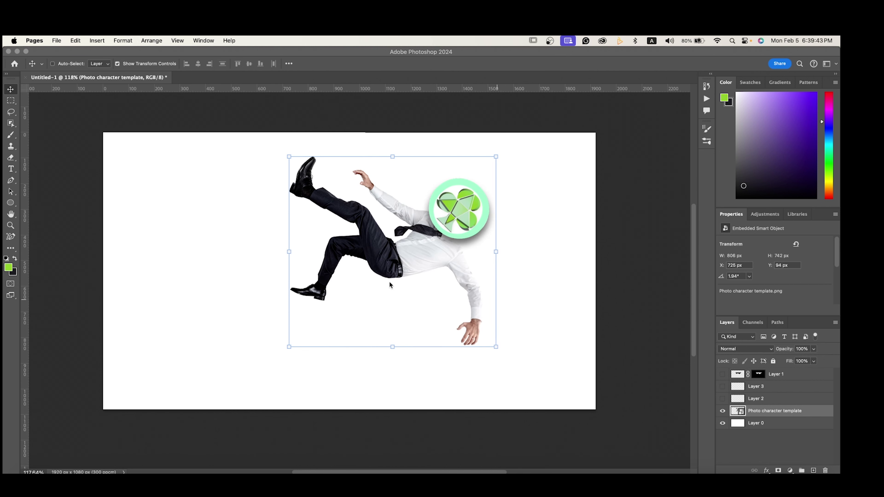
- Pan the view horizontally across the canvas to both of its sides and back
{"action": "scroll", "coordinate": [517, 340], "scroll_direction": "left", "scroll_amount": 10}
{"action": "scroll", "coordinate": [517, 340], "scroll_direction": "left", "scroll_amount": 5}
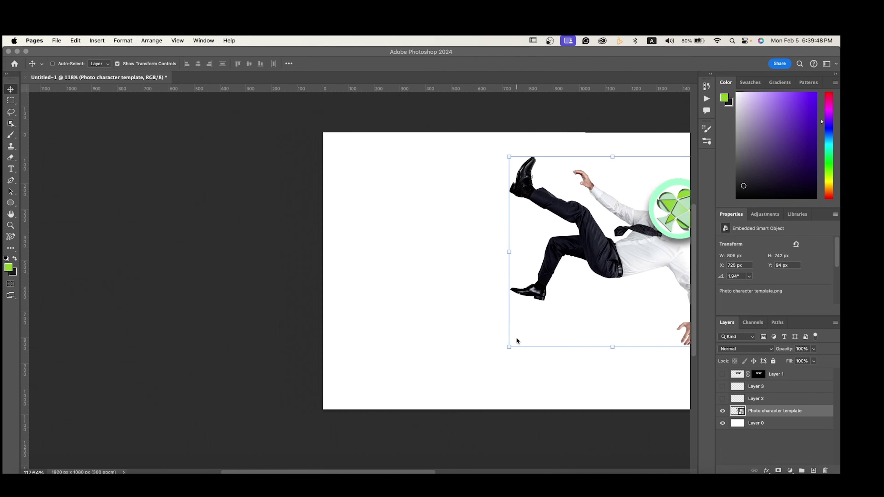
{"action": "scroll", "coordinate": [517, 339], "scroll_direction": "right", "scroll_amount": 15}
{"action": "scroll", "coordinate": [517, 341], "scroll_direction": "right", "scroll_amount": 4}
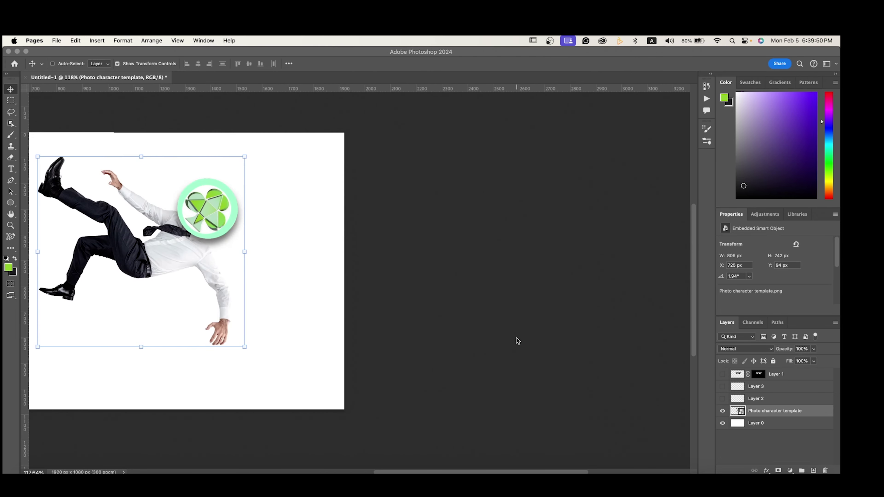
{"action": "scroll", "coordinate": [517, 341], "scroll_direction": "left", "scroll_amount": 15}
{"action": "scroll", "coordinate": [516, 337], "scroll_direction": "left", "scroll_amount": 4}
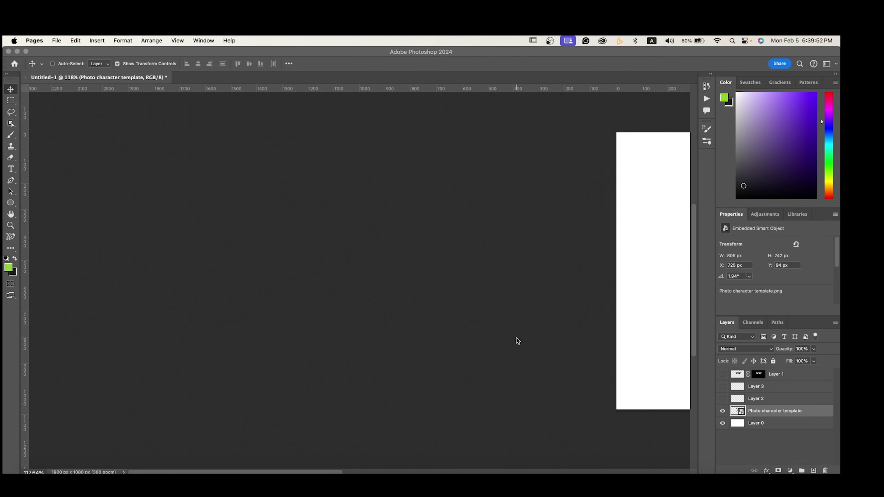
{"action": "scroll", "coordinate": [516, 337], "scroll_direction": "right", "scroll_amount": 10}
{"action": "scroll", "coordinate": [516, 337], "scroll_direction": "right", "scroll_amount": 5}
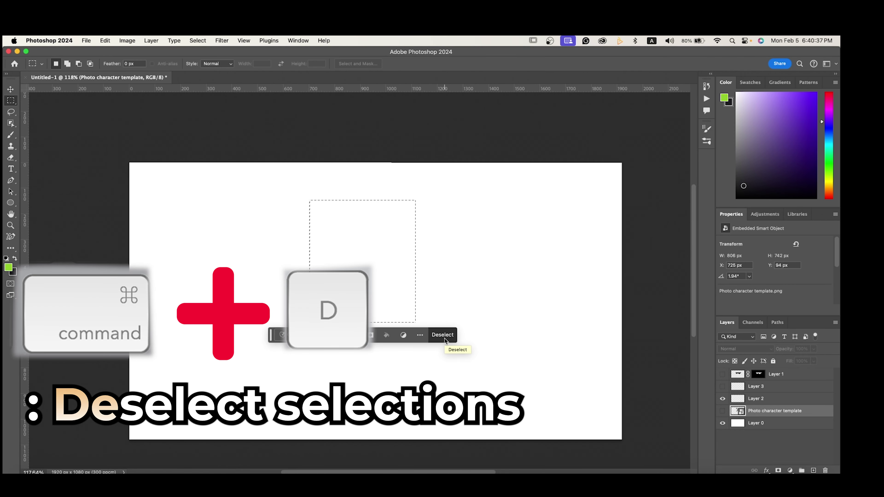
- Replace the current selection with a rectangular marquee near the middle of the canvas, and deselect and reselect it
{"action": "left_click", "coordinate": [443, 336]}
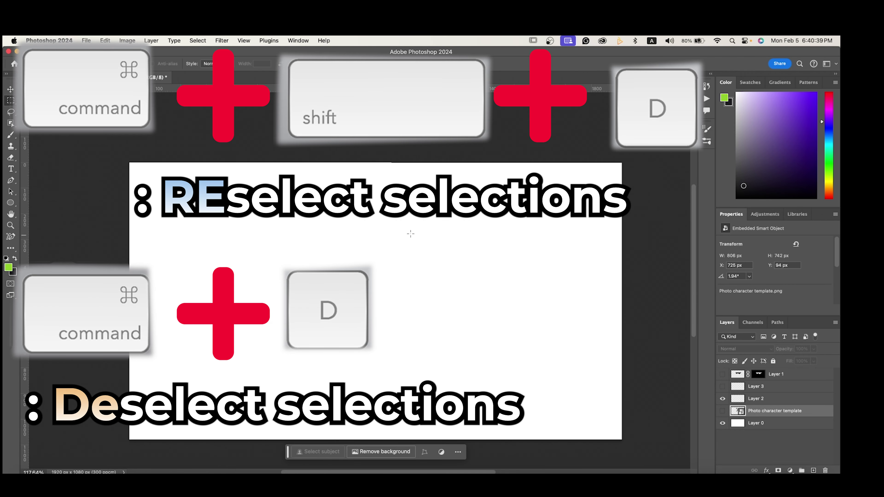
{"action": "left_click_drag", "start_coordinate": [412, 226], "coordinate": [307, 356]}
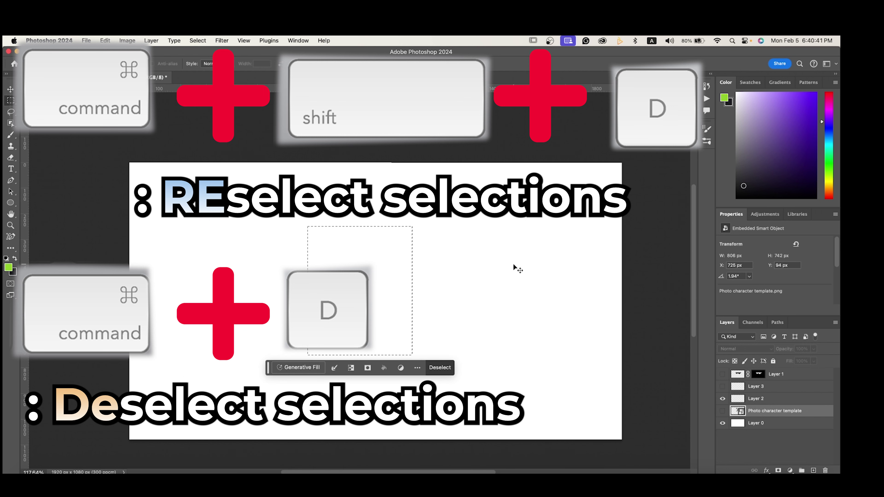
{"action": "key", "text": "super+d"}
{"action": "key", "text": "super+shift+d"}
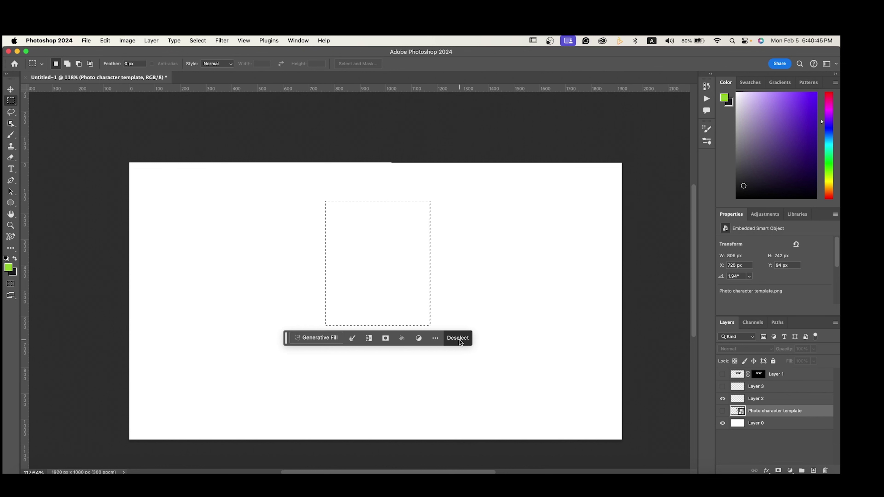
- Clear the selection, draw a larger rectangular marquee slightly left of the canvas centre, and deselect and reselect it
{"action": "left_click", "coordinate": [458, 338]}
{"action": "left_click_drag", "start_coordinate": [423, 207], "coordinate": [300, 358]}
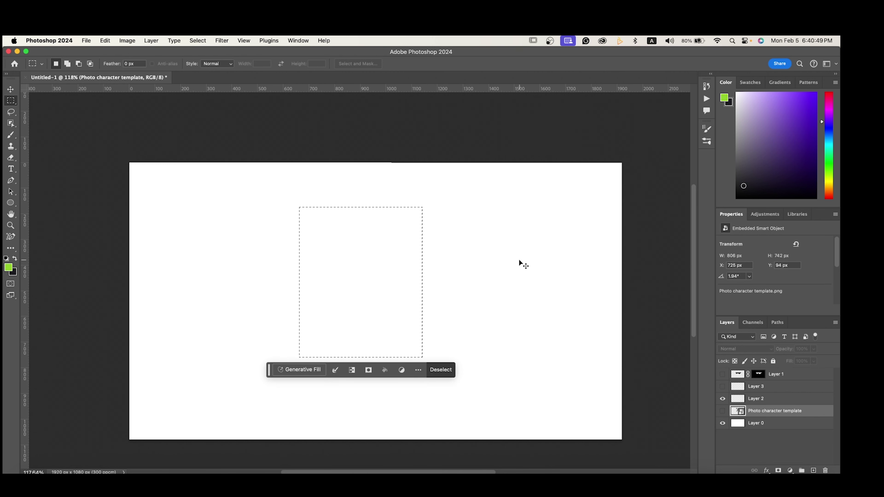
{"action": "key", "text": "super+d"}
{"action": "key", "text": "super+shift+d"}
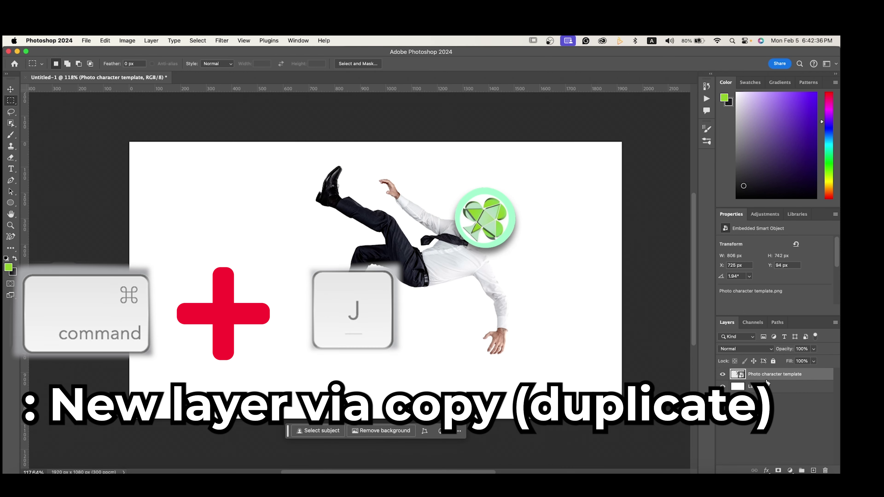
- Duplicate the Photo character template layer as Photo character template copy, and toggle both layers' visibility to compare them
{"action": "right_click", "coordinate": [766, 378]}
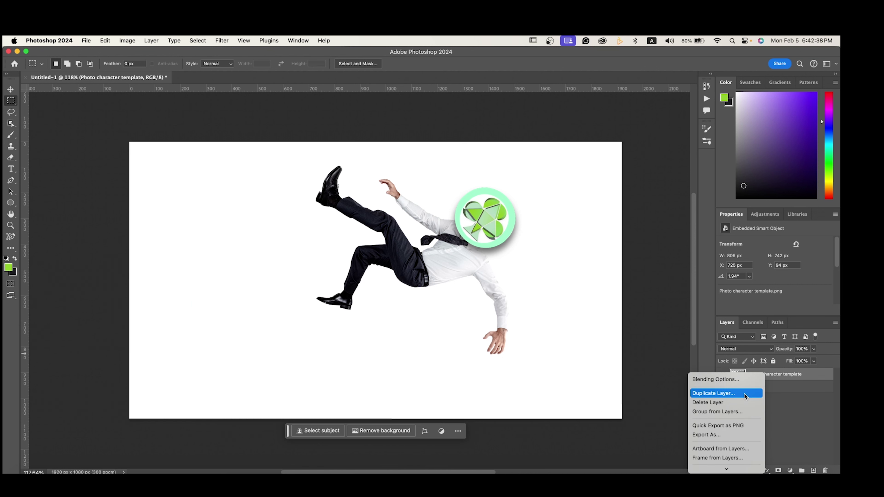
{"action": "left_click", "coordinate": [745, 397]}
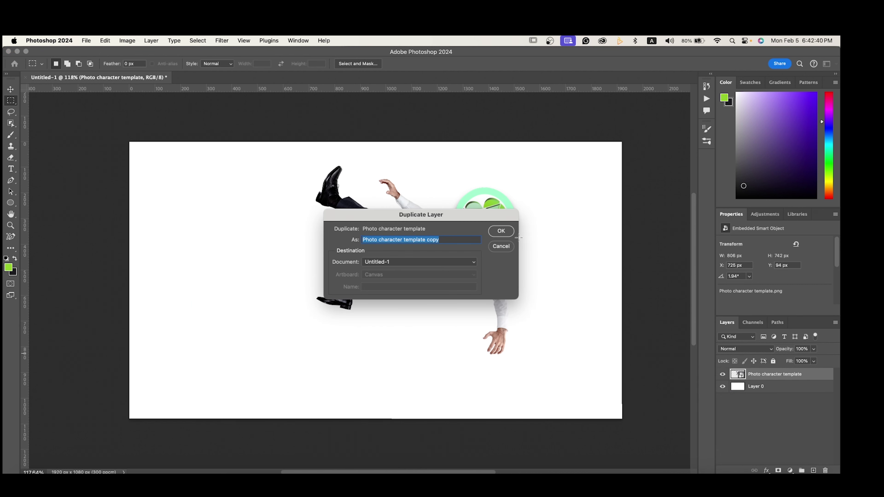
{"action": "left_click", "coordinate": [501, 231]}
{"action": "left_click", "coordinate": [723, 387]}
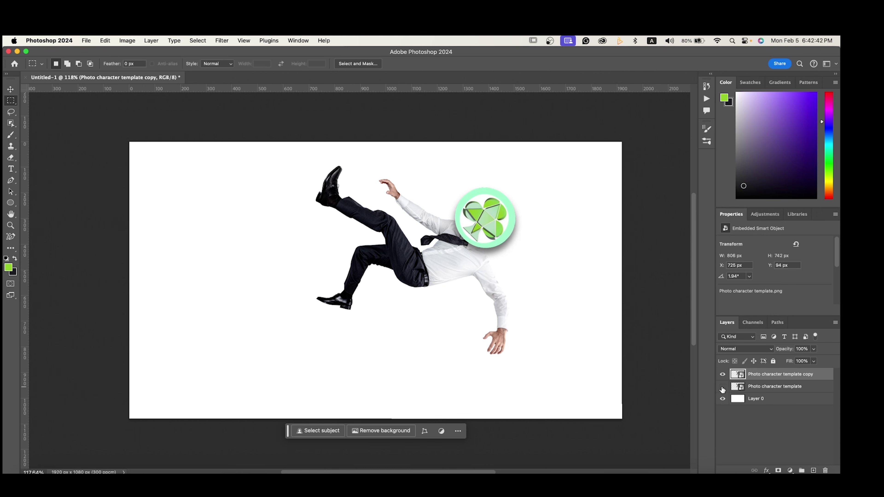
{"action": "left_click", "coordinate": [723, 375]}
{"action": "left_click", "coordinate": [723, 375]}
{"action": "left_click", "coordinate": [723, 387]}
- Move the copied figure left and down to about X 301 px, Y 185 px, and toggle the original layer's visibility
{"action": "left_click", "coordinate": [11, 89]}
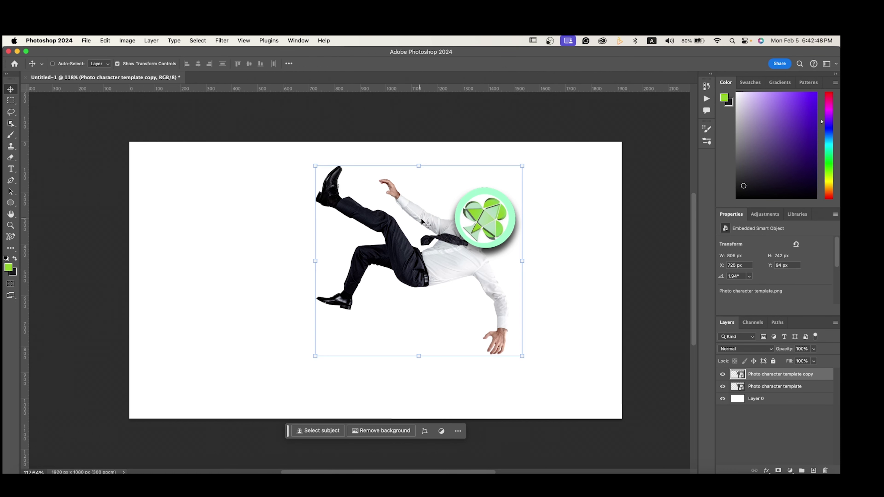
{"action": "left_click_drag", "start_coordinate": [445, 257], "coordinate": [335, 281]}
{"action": "left_click", "coordinate": [724, 387]}
{"action": "left_click", "coordinate": [724, 388]}
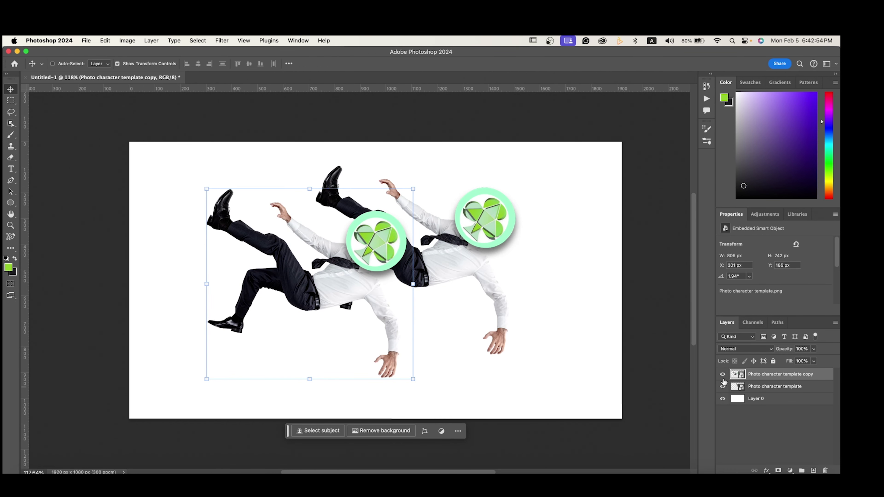
- Delete the Photo character template copy layer
{"action": "left_click", "coordinate": [826, 471]}
{"action": "right_click", "coordinate": [757, 374]}
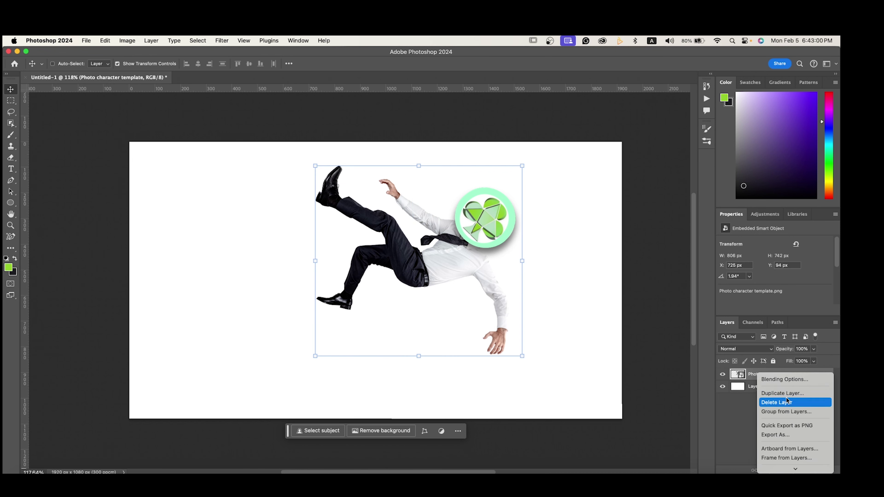
{"action": "left_click", "coordinate": [741, 402]}
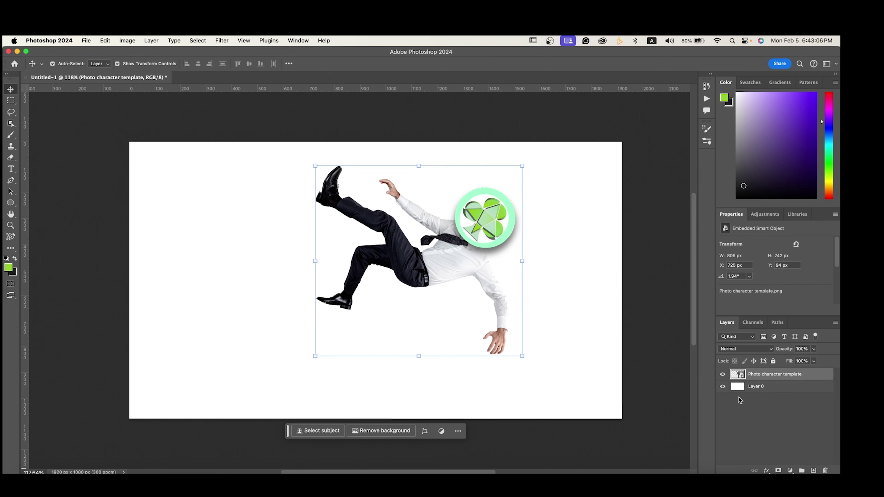
- Place a copy of the Photo character template above the original and offset it left to about X 242 px, Y 115 px
{"action": "key", "text": "super+z"}
{"action": "key", "text": "super+z"}
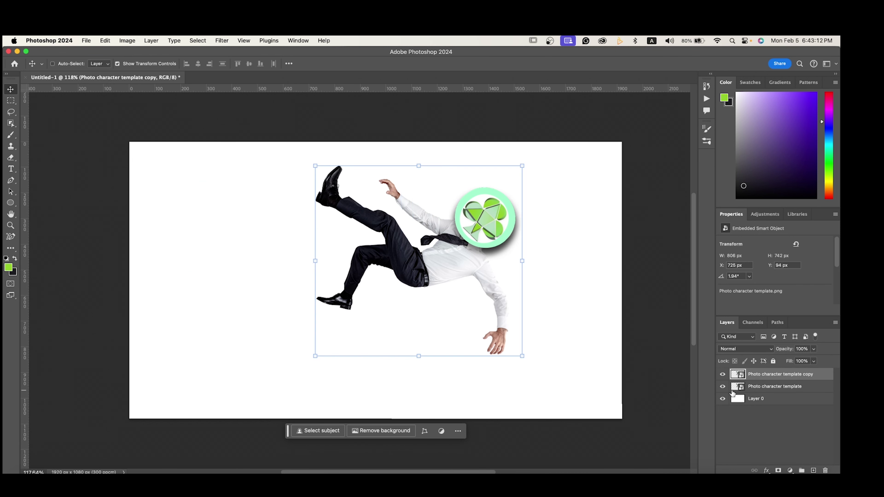
{"action": "key", "text": "super+z"}
{"action": "key", "text": "super+shift+z"}
{"action": "key", "text": "super+shift+z"}
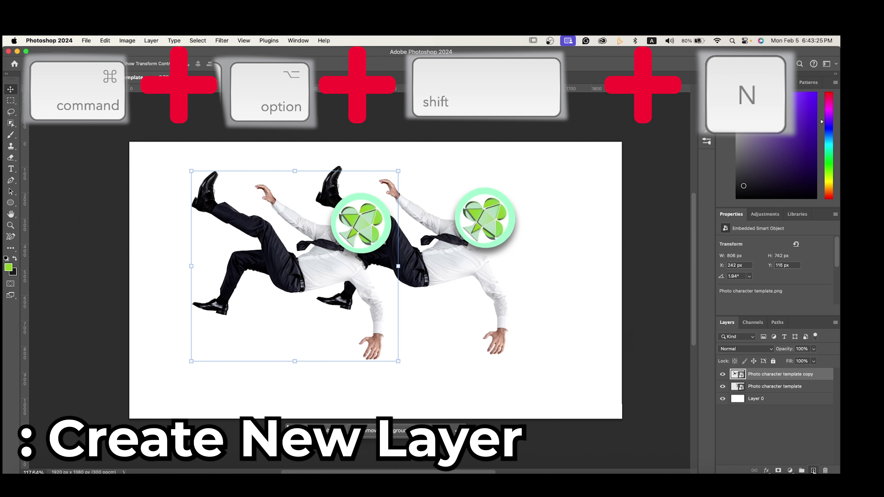
- Create a new empty layer above the Photo character template copy, delete it, and clear the layer selection
{"action": "key", "text": "super+alt+shift+n"}
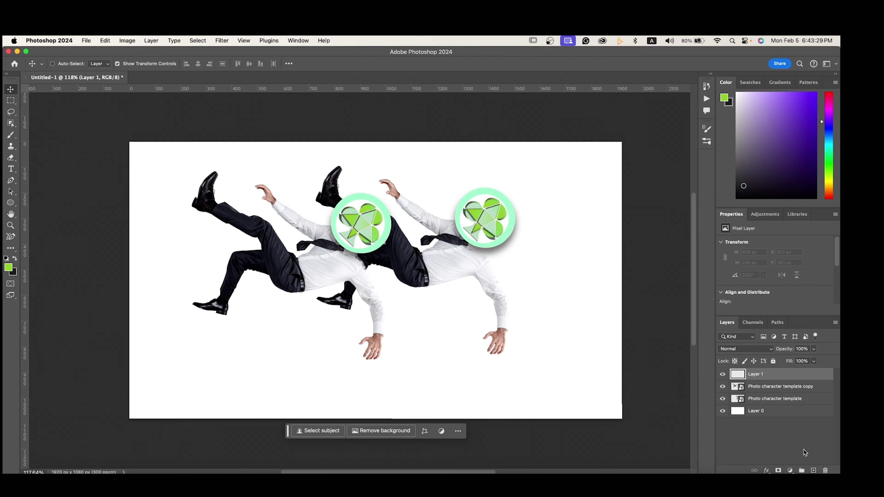
{"action": "left_click", "coordinate": [826, 471]}
{"action": "left_click", "coordinate": [763, 417]}
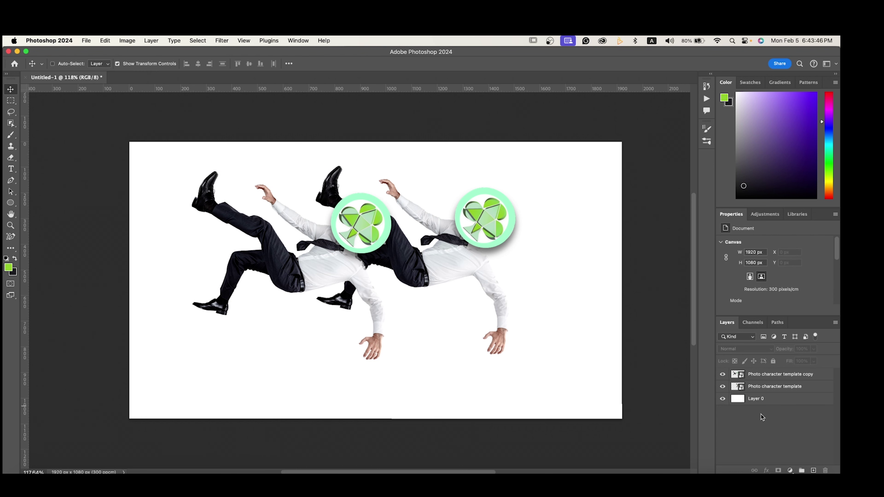
{"action": "left_click", "coordinate": [723, 375]}
{"action": "left_click", "coordinate": [814, 471]}
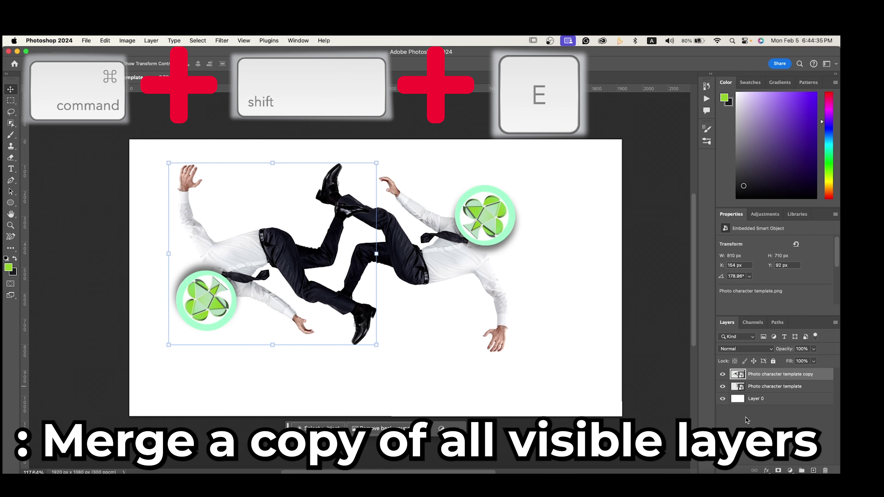
- Merge all visible layers into one layer, clear the layer selection and select the merged layer
{"action": "key", "text": "super+shift+e"}
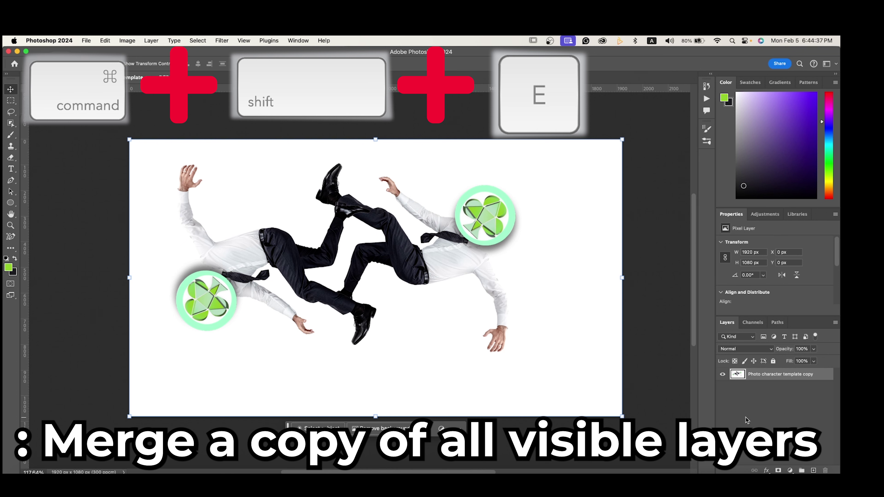
{"action": "left_click", "coordinate": [747, 388]}
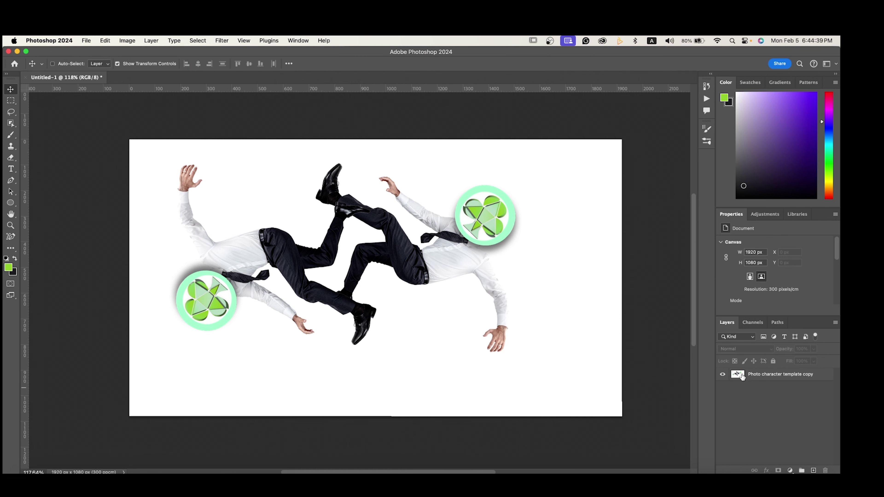
{"action": "left_click", "coordinate": [740, 374]}
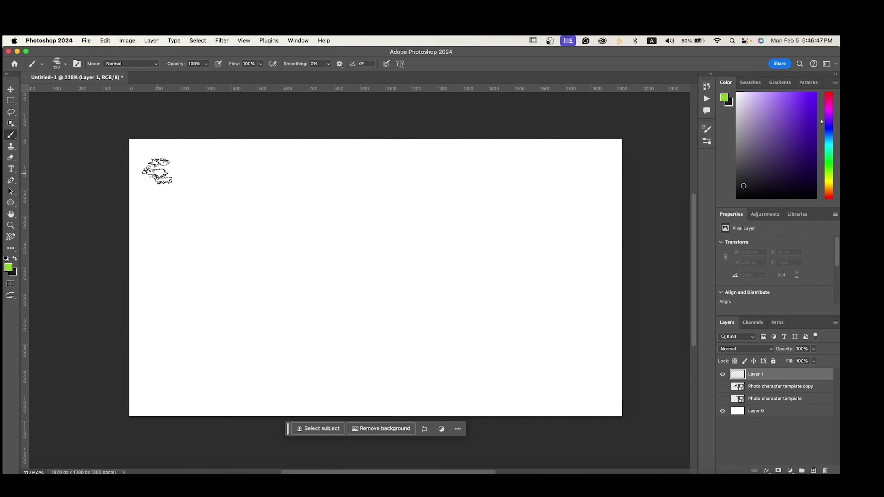
- Paint a wavy green brush stroke across the upper canvas and overlapping straight horizontal strokes across the lower canvas on Layer 1
{"action": "mouse_move", "coordinate": [158, 171]}
{"action": "left_mouse_down"}
{"action": "mouse_move", "coordinate": [150, 189]}
{"action": "mouse_move", "coordinate": [155, 183]}
{"action": "mouse_move", "coordinate": [218, 218]}
{"action": "mouse_move", "coordinate": [444, 191]}
{"action": "mouse_move", "coordinate": [577, 227]}
{"action": "mouse_move", "coordinate": [610, 204]}
{"action": "left_mouse_up"}
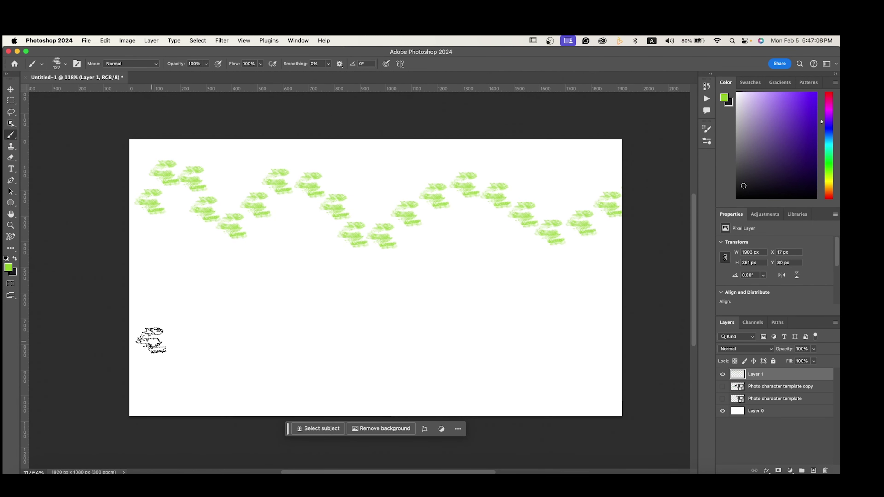
{"action": "left_click", "coordinate": [151, 340]}
{"action": "left_click_drag", "start_coordinate": [151, 341], "coordinate": [284, 340]}
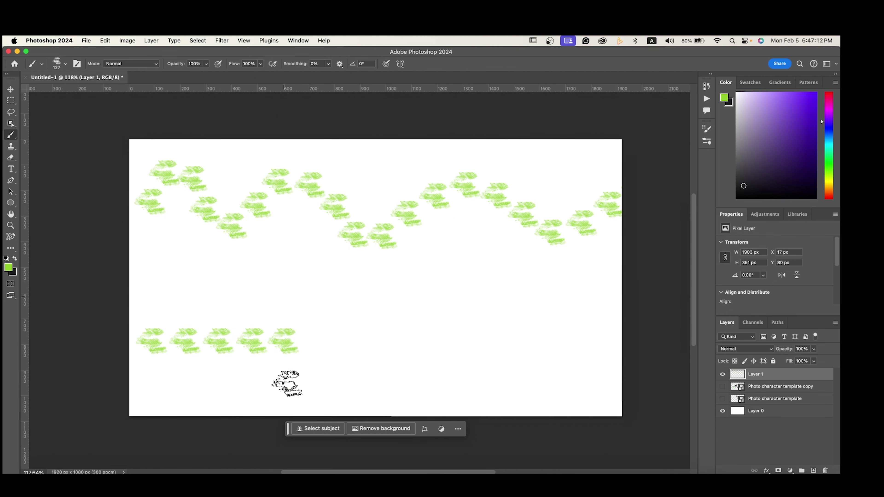
{"action": "mouse_move", "coordinate": [286, 381]}
{"action": "left_mouse_down"}
{"action": "mouse_move", "coordinate": [385, 358]}
{"action": "mouse_move", "coordinate": [606, 340]}
{"action": "left_mouse_up"}
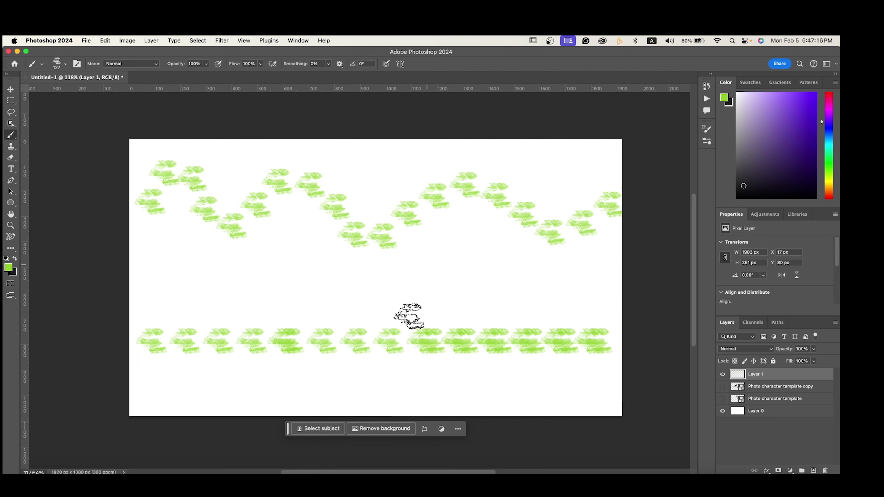
{"action": "left_click_drag", "start_coordinate": [209, 341], "coordinate": [134, 385]}
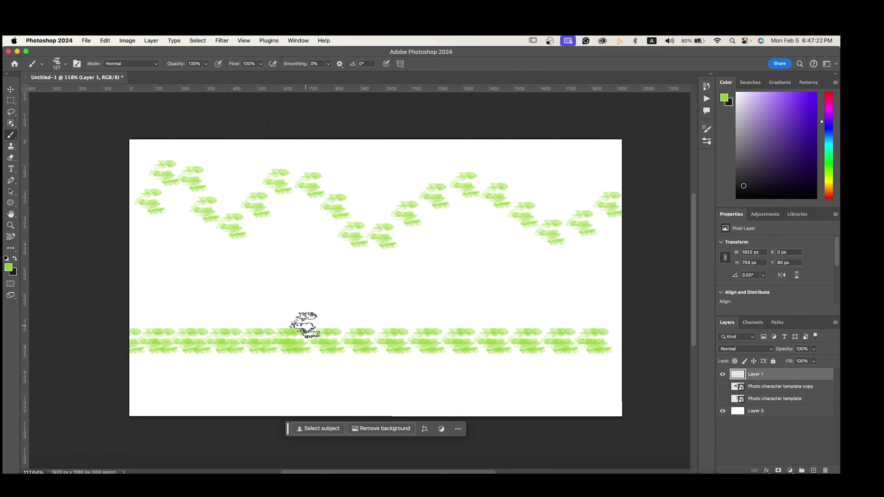
- Practise toggling between painting and erasing with the same brush using short strokes on Layer 1
{"action": "key", "text": "u"}
{"action": "mouse_move", "coordinate": [200, 239]}
{"action": "left_mouse_down"}
{"action": "mouse_move", "coordinate": [273, 310]}
{"action": "mouse_move", "coordinate": [208, 202]}
{"action": "mouse_move", "coordinate": [242, 245]}
{"action": "mouse_move", "coordinate": [489, 386]}
{"action": "mouse_move", "coordinate": [345, 307]}
{"action": "mouse_move", "coordinate": [298, 296]}
{"action": "mouse_move", "coordinate": [474, 374]}
{"action": "mouse_move", "coordinate": [311, 289]}
{"action": "left_mouse_up"}
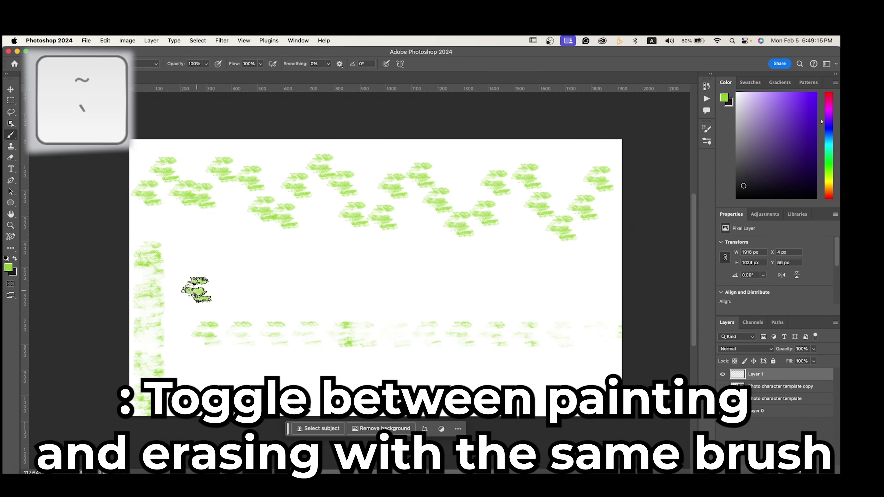
{"action": "mouse_move", "coordinate": [198, 287]}
{"action": "left_mouse_down"}
{"action": "mouse_move", "coordinate": [524, 287]}
{"action": "mouse_move", "coordinate": [232, 293]}
{"action": "left_mouse_up"}
{"action": "mouse_move", "coordinate": [244, 375]}
{"action": "left_mouse_down"}
{"action": "mouse_move", "coordinate": [505, 377]}
{"action": "mouse_move", "coordinate": [206, 383]}
{"action": "mouse_move", "coordinate": [286, 380]}
{"action": "left_mouse_up"}
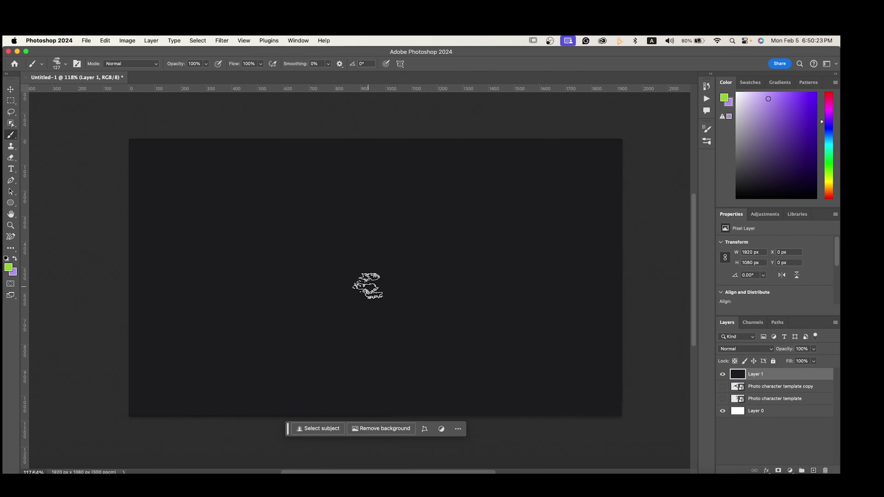
- Fill Layer 1 with the green foreground colour and replace it with the purple background colour
{"action": "key", "text": "alt+BackSpace"}
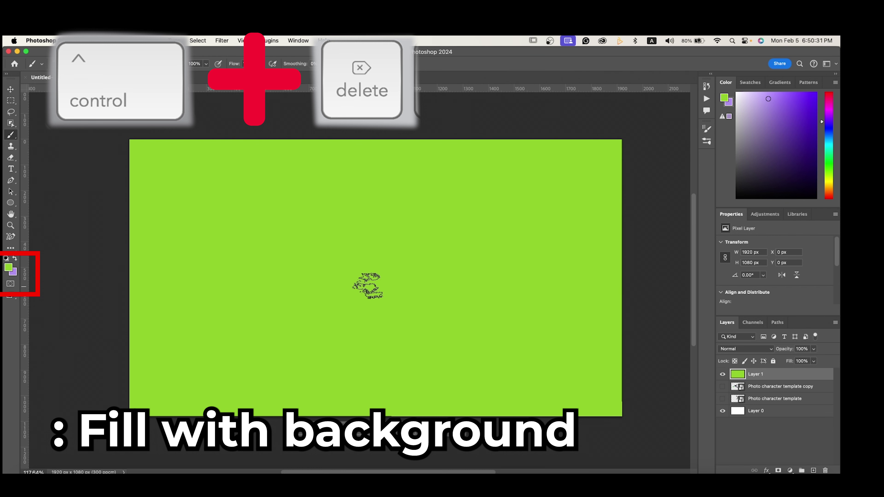
{"action": "key", "text": "ctrl+BackSpace"}
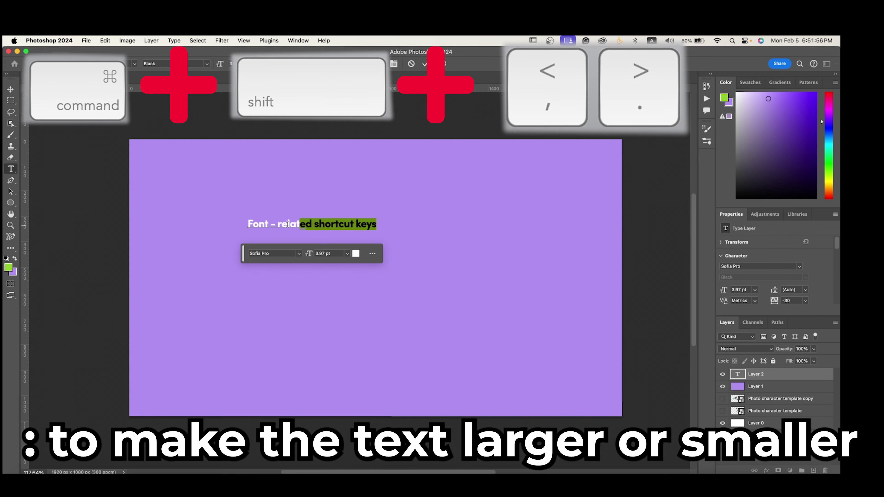
- Select the whole "Font - related shortcut keys" line, enlarge its font size to 11.97 pt and shrink it to 4.97 pt
{"action": "left_click_drag", "start_coordinate": [298, 225], "coordinate": [247, 225]}
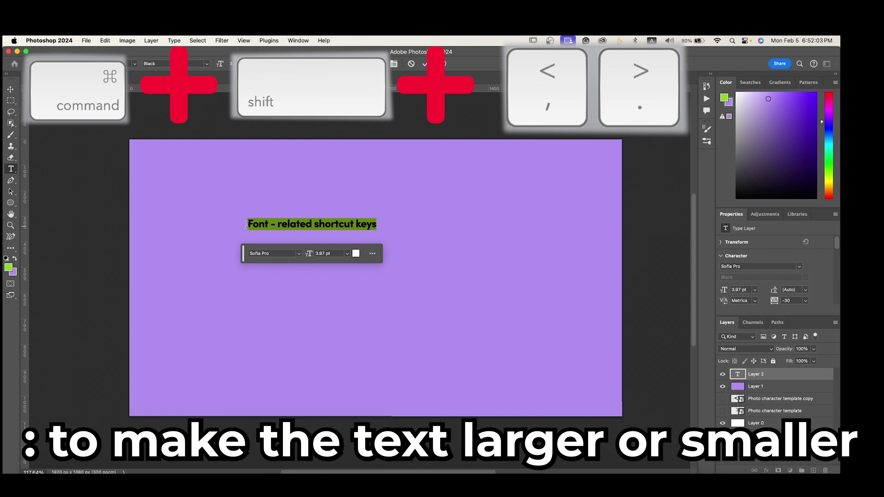
{"action": "key", "text": "super+shift+period"}
{"action": "key", "text": "super+shift+period"}
{"action": "key", "text": "super+shift+period"}
{"action": "key", "text": "super+shift+period"}
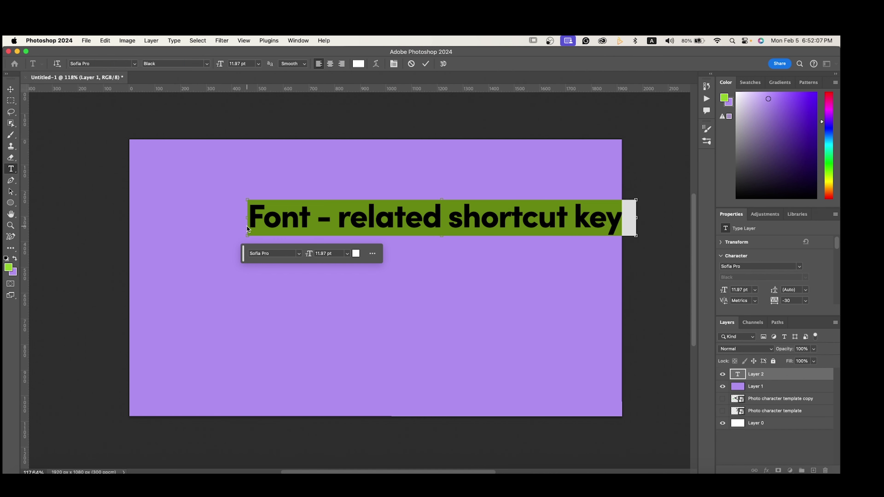
{"action": "key", "text": "super+shift+comma"}
{"action": "key", "text": "super+shift+comma"}
{"action": "key", "text": "super+shift+comma"}
{"action": "key", "text": "super+shift+comma"}
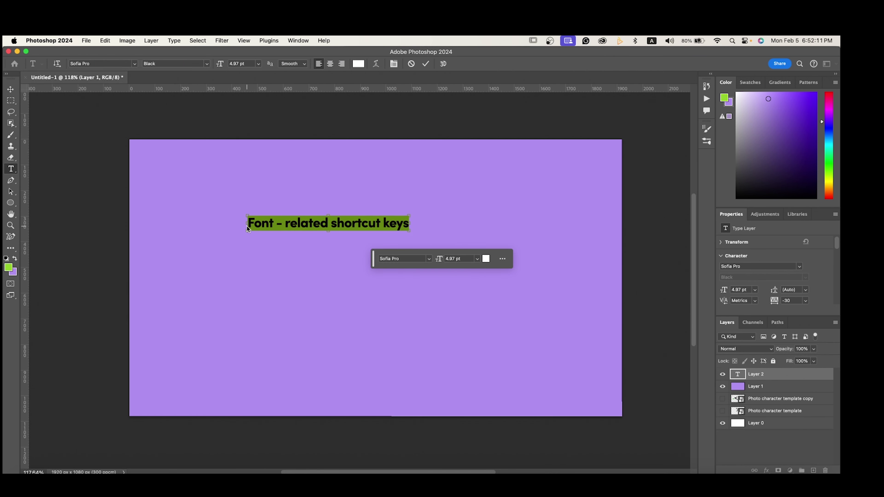
- Enlarge the selected text to 8.97 pt and reduce it to 5.97 pt
{"action": "key", "text": "super+shift+period"}
{"action": "key", "text": "super+shift+period"}
{"action": "key", "text": "super+shift+period"}
{"action": "key", "text": "super+shift+period"}
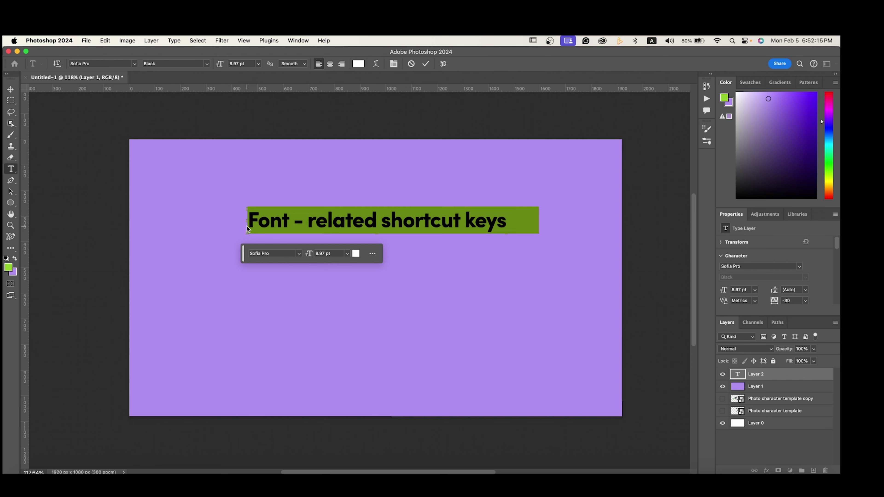
{"action": "key", "text": "super+shift+comma"}
{"action": "key", "text": "super+shift+comma"}
{"action": "key", "text": "super+shift+comma"}
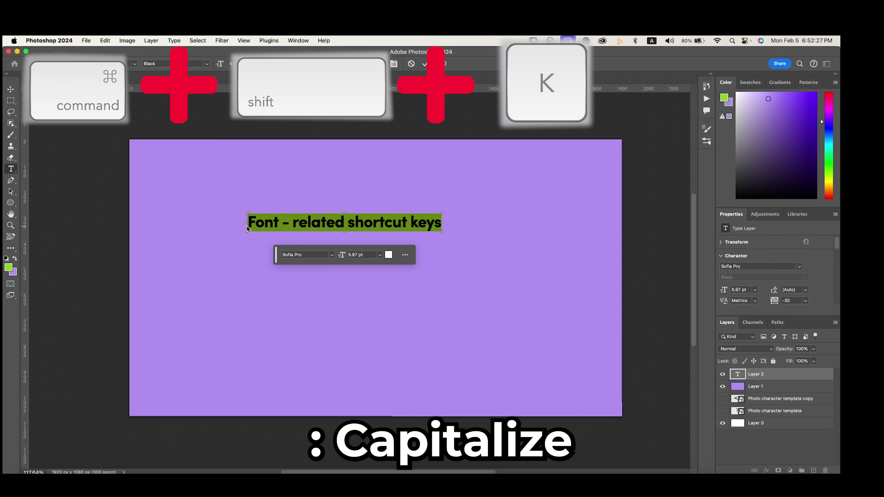
- Toggle all caps on and off for the selected text line, returning it to normal case
{"action": "key", "text": "super+shift+k"}
{"action": "key", "text": "super+shift+k"}
{"action": "key", "text": "super+shift+k"}
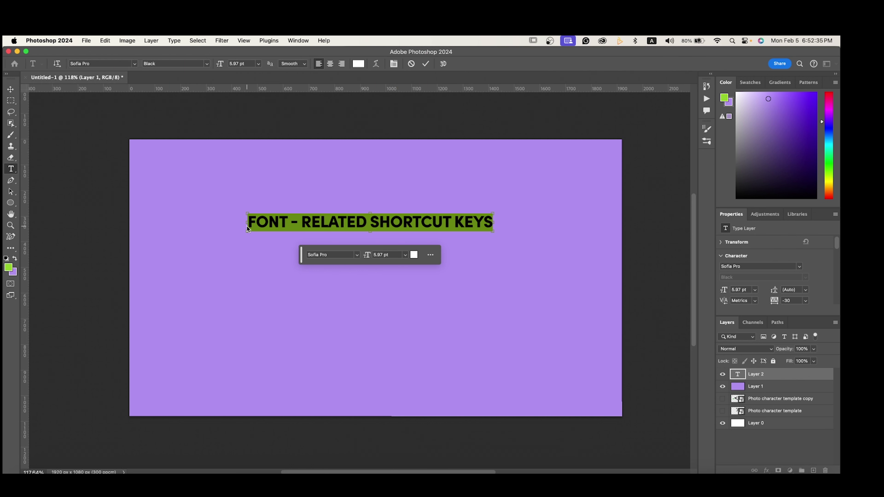
{"action": "key", "text": "super+shift+k"}
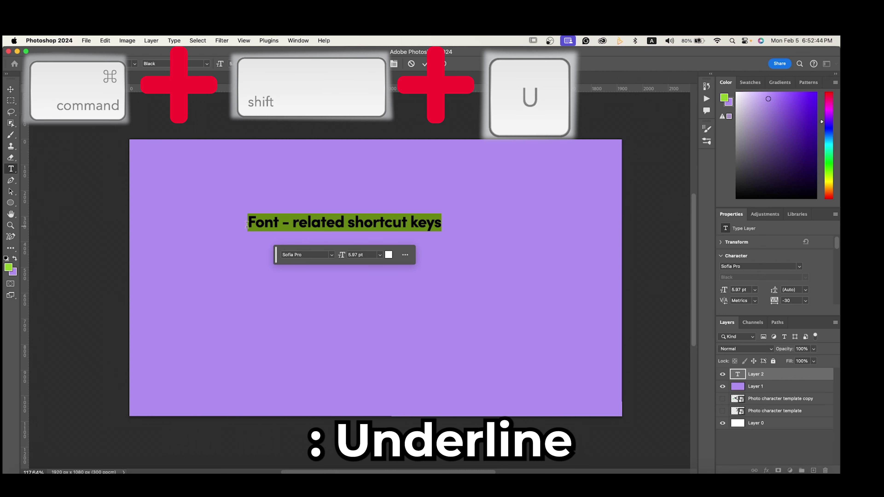
- Underline the text line and commit it, reopen the text to remove the underline, and commit again
{"action": "key", "text": "super+shift+u"}
{"action": "left_click", "coordinate": [7, 90]}
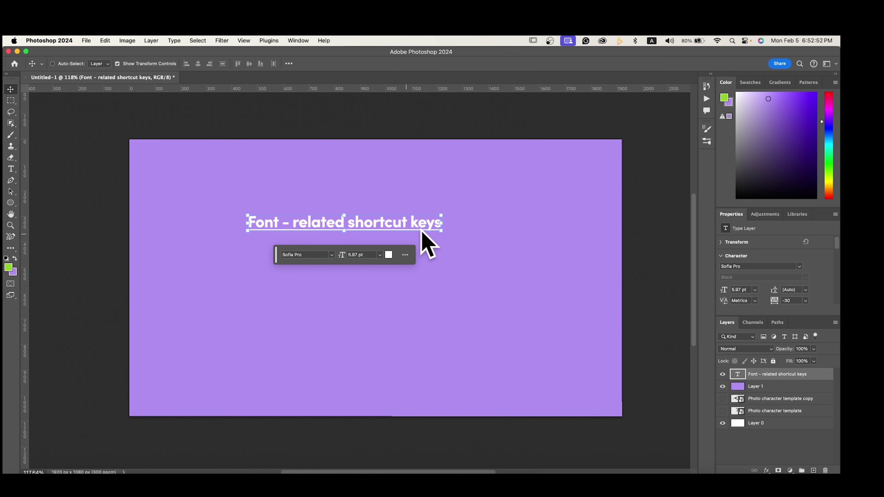
{"action": "double_click", "coordinate": [409, 223]}
{"action": "key", "text": "super+shift+u"}
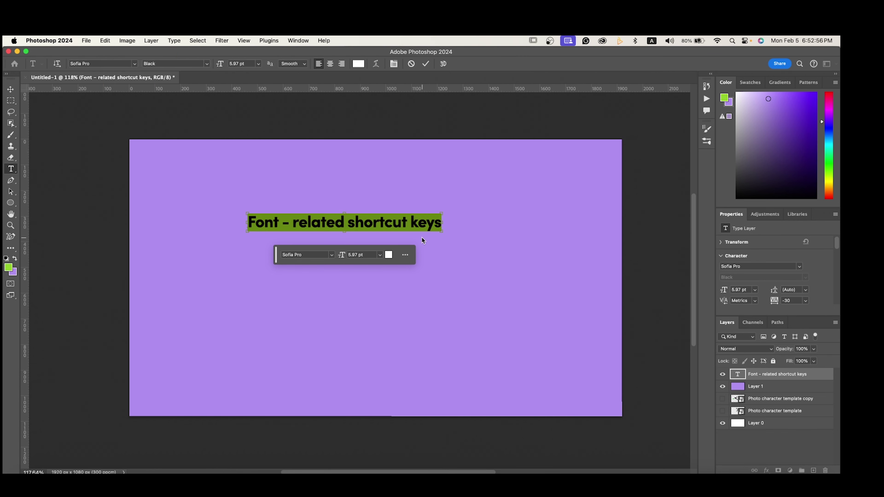
{"action": "key", "text": "super+Return"}
{"action": "key", "text": "v"}
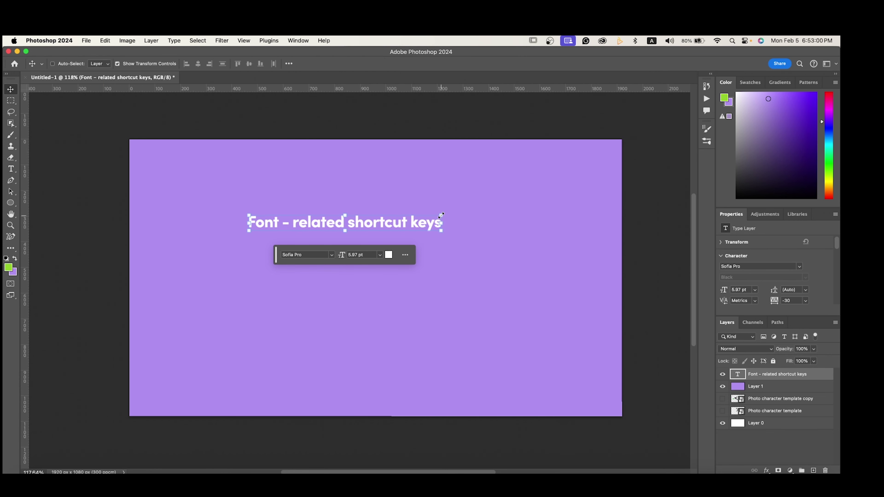
- Scale the text layer up proportionally to about 112% and apply the transform
{"action": "left_click_drag", "start_coordinate": [441, 215], "coordinate": [465, 212]}
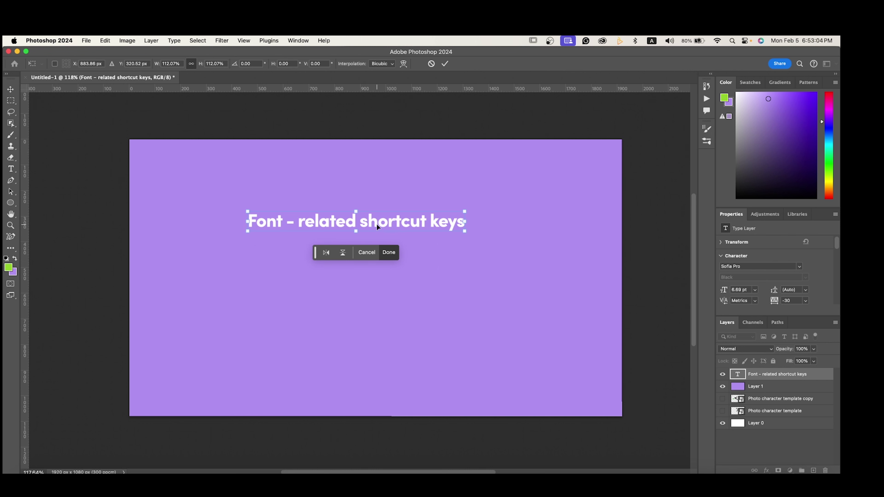
{"action": "key", "text": "Return"}
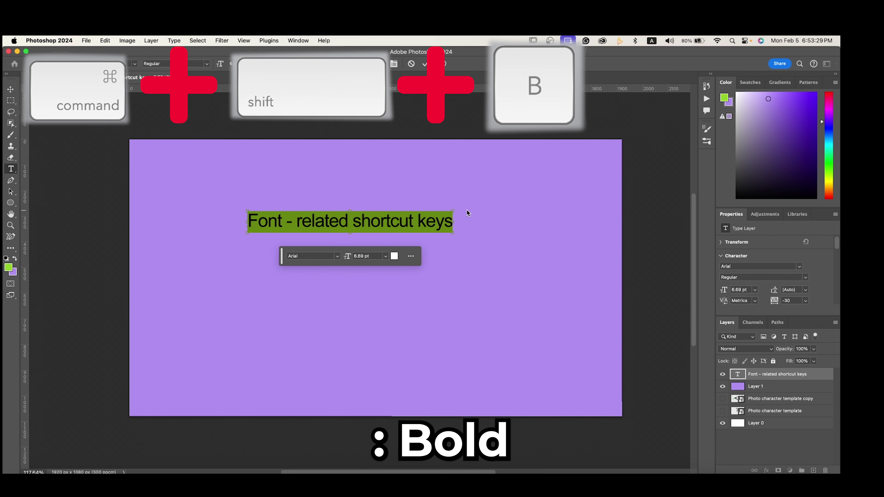
- Make the Arial text line bold and commit it, reopen the text and restore the Regular style
{"action": "key", "text": "super+shift+b"}
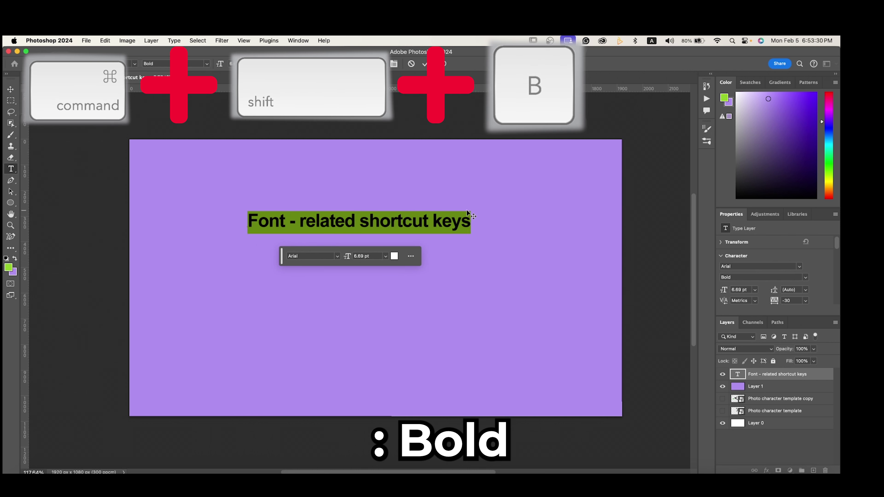
{"action": "key", "text": "super+Return"}
{"action": "key", "text": "v"}
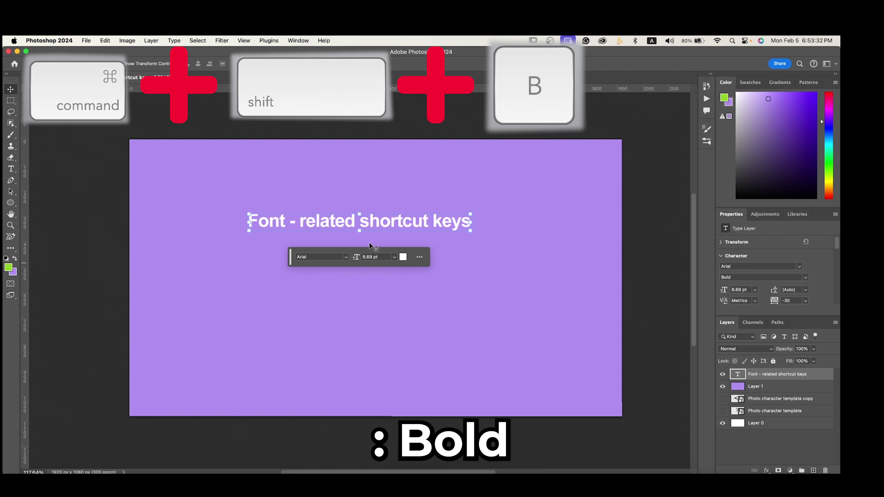
{"action": "double_click", "coordinate": [436, 223]}
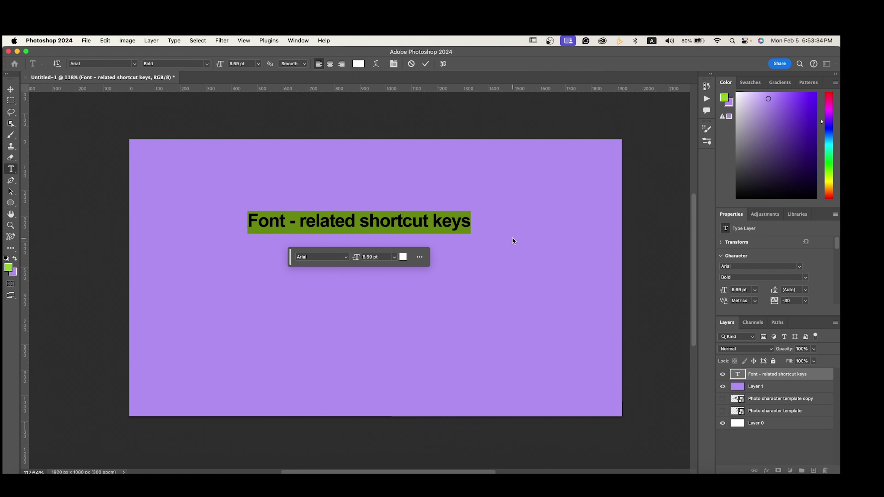
{"action": "key", "text": "super+shift+b"}
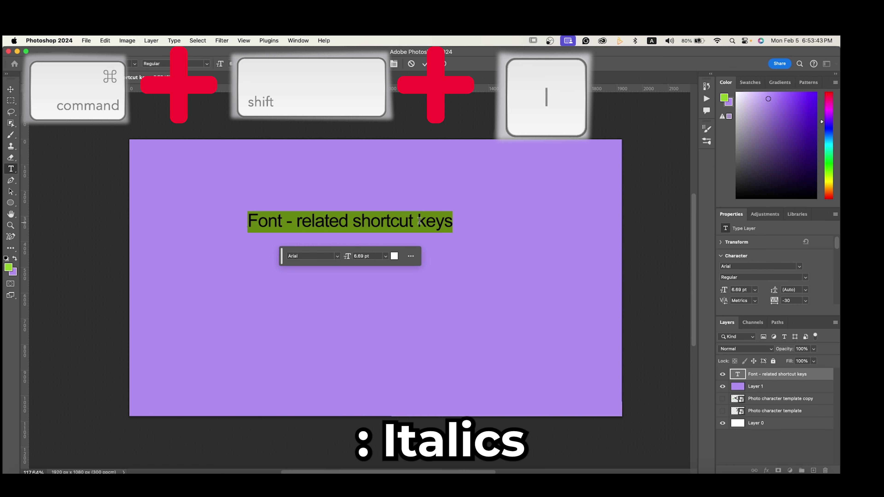
- Italicize the Arial text line, leave the text edit, reselect the whole line and toggle italics again
{"action": "key", "text": "super+shift+i"}
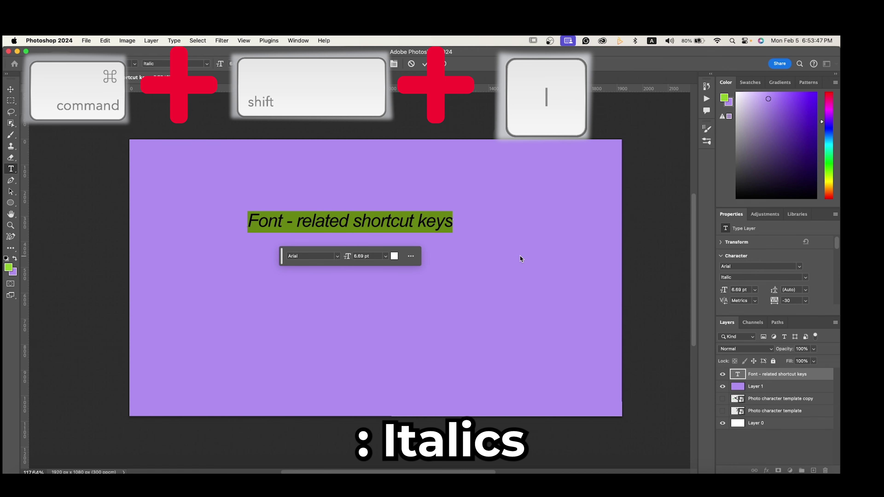
{"action": "key", "text": "Escape"}
{"action": "key", "text": "Escape"}
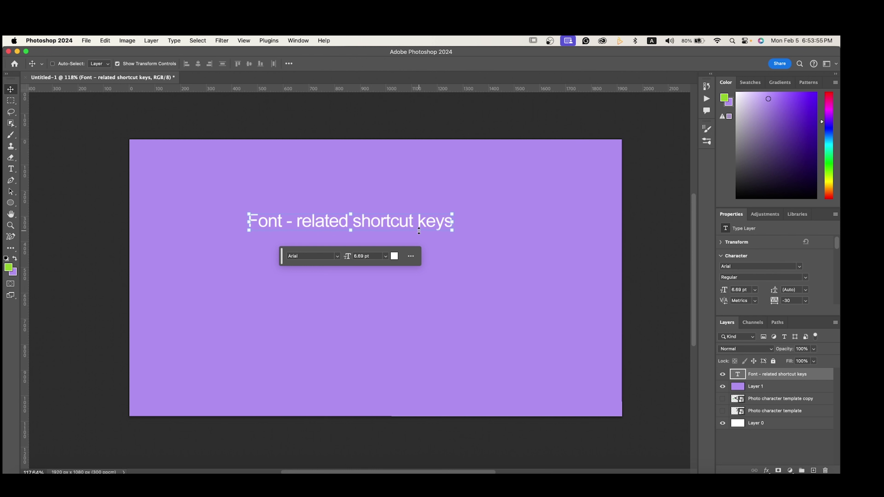
{"action": "double_click", "coordinate": [424, 222]}
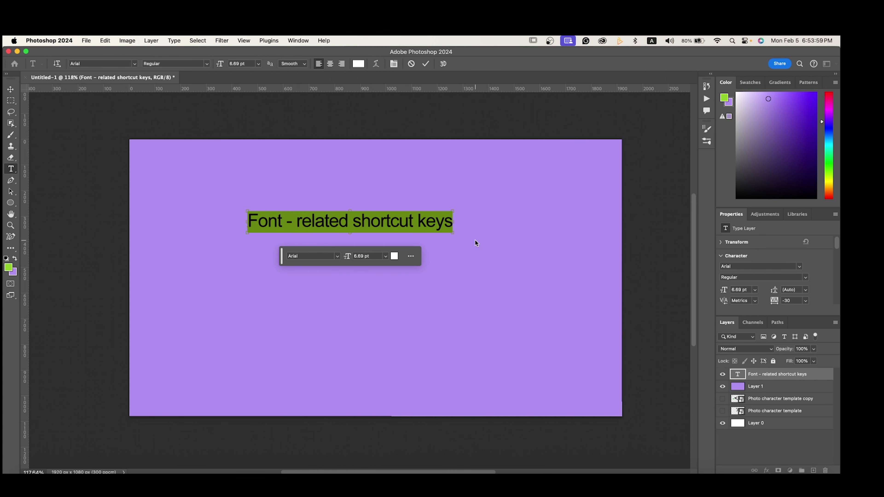
{"action": "key", "text": "super+shift+i"}
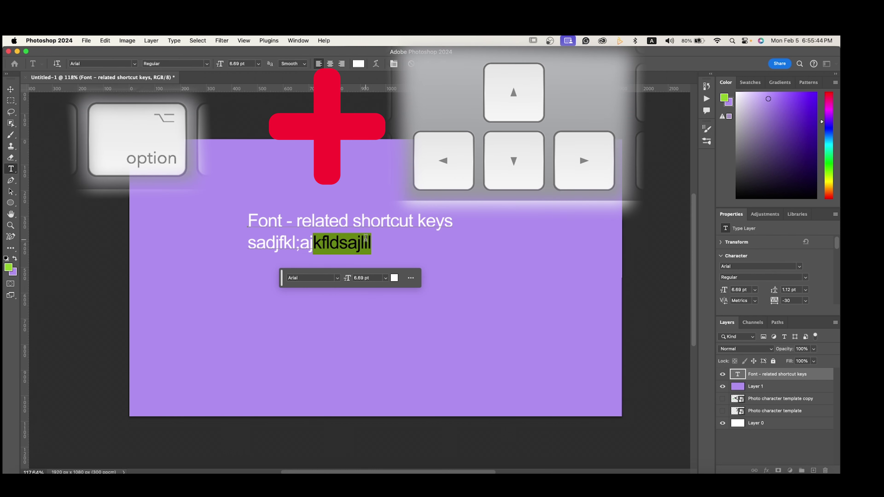
- Increase the leading of the second text line to 15.69 pt
{"action": "key", "text": "alt+Down"}
{"action": "key", "text": "alt+Down"}
{"action": "key", "text": "alt+Down"}
{"action": "key", "text": "alt+Down"}
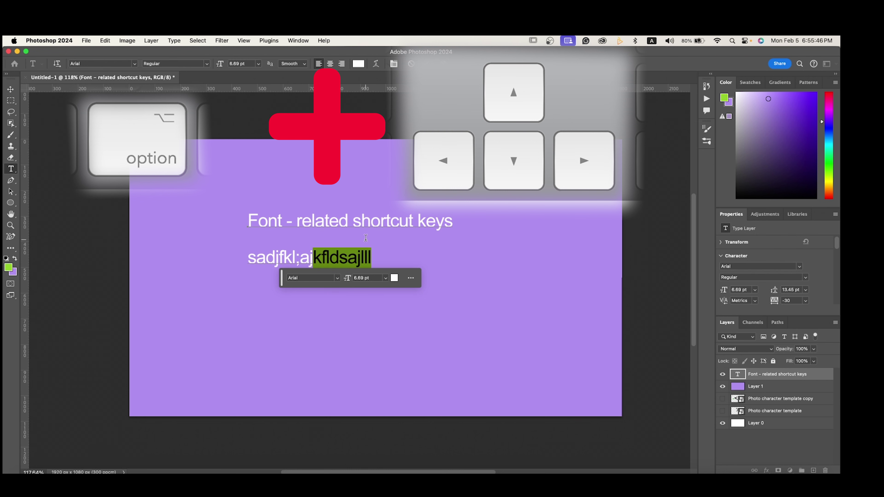
{"action": "key", "text": "alt+Down"}
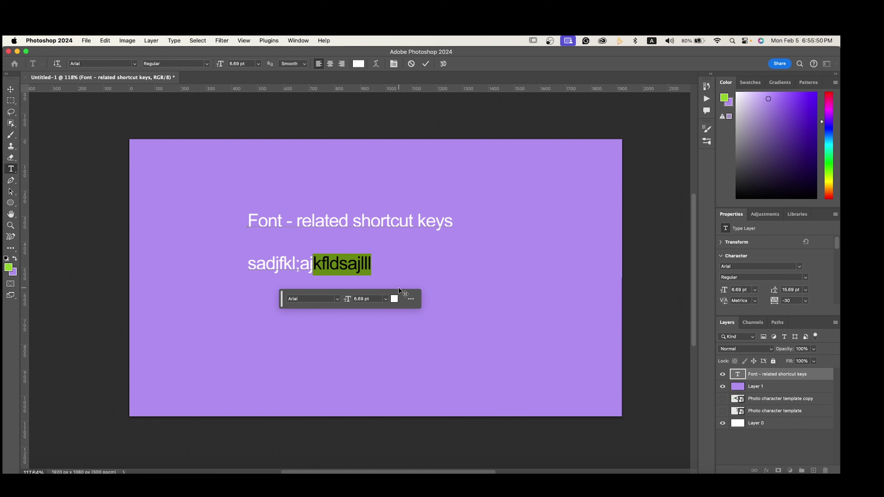
- Reduce the leading of the second text line to 11.21 pt
{"action": "key", "text": "alt+Up"}
{"action": "key", "text": "alt+Up"}
{"action": "key", "text": "alt+Up"}
{"action": "key", "text": "alt+Up"}
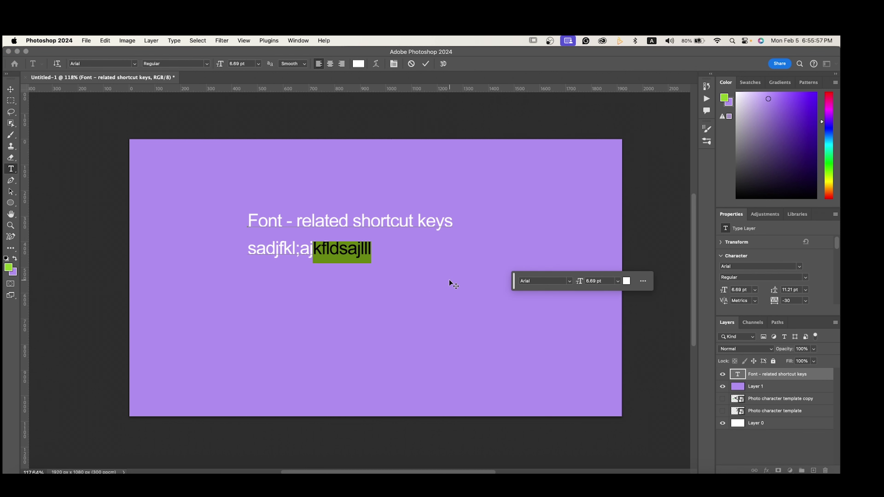
- Widen the second text line's leading by several increments and tighten it back to 11.21 pt
{"action": "key", "text": "alt+Down"}
{"action": "key", "text": "alt+Down"}
{"action": "key", "text": "alt+Down"}
{"action": "key", "text": "alt+Down"}
{"action": "key", "text": "alt+Down"}
{"action": "key", "text": "alt+Up"}
{"action": "key", "text": "alt+Up"}
{"action": "key", "text": "alt+Up"}
{"action": "key", "text": "alt+Up"}
{"action": "key", "text": "alt+Up"}
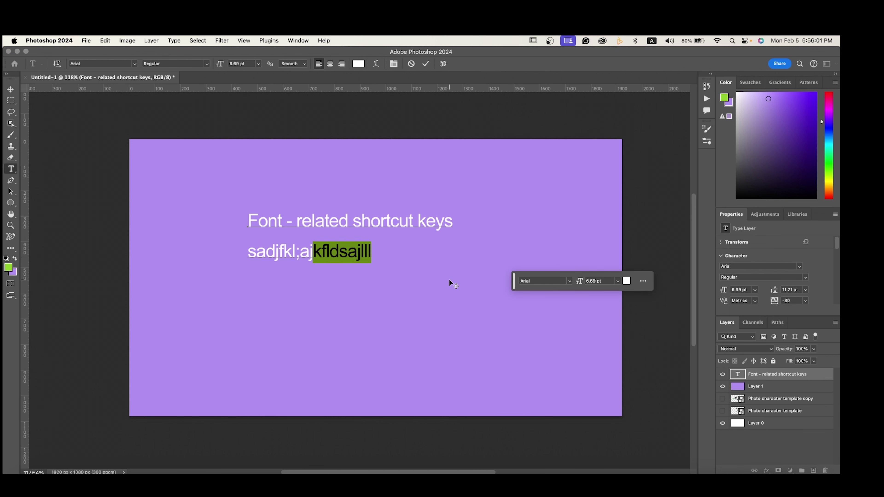
- Widen the leading of the second text line by several increments
{"action": "key", "text": "alt+Down"}
{"action": "key", "text": "alt+Down"}
{"action": "key", "text": "alt+Down"}
{"action": "key", "text": "alt+Down"}
{"action": "key", "text": "alt+Down"}
{"action": "key", "text": "alt+Down"}
{"action": "key", "text": "alt+Down"}
{"action": "key", "text": "alt+Down"}
{"action": "key", "text": "alt+Down"}
{"action": "key", "text": "alt+Down"}
{"action": "key", "text": "alt+Down"}
- Tighten the leading of the second text line to 10.09 pt
{"action": "key", "text": "alt+Up"}
{"action": "key", "text": "alt+Up"}
{"action": "key", "text": "alt+Up"}
{"action": "key", "text": "alt+Up"}
{"action": "key", "text": "alt+Up"}
{"action": "key", "text": "alt+Up"}
{"action": "key", "text": "alt+Up"}
{"action": "key", "text": "alt+Up"}
{"action": "key", "text": "alt+Up"}
{"action": "key", "text": "alt+Up"}
{"action": "key", "text": "alt+Up"}
{"action": "key", "text": "alt+Up"}
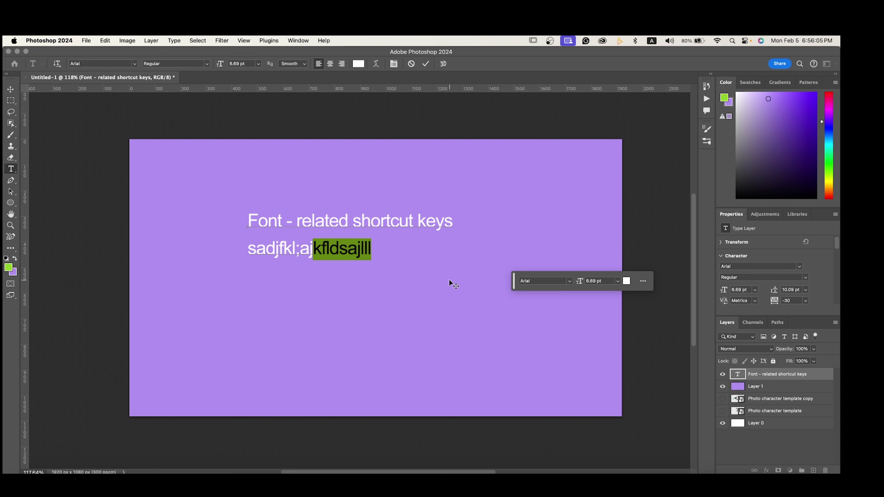
- Increase the second text line's leading to 24.66 pt
{"action": "key", "text": "alt+Down"}
{"action": "key", "text": "alt+Down"}
{"action": "key", "text": "alt+Down"}
{"action": "key", "text": "alt+Down"}
{"action": "key", "text": "alt+Down"}
{"action": "key", "text": "alt+Down"}
{"action": "key", "text": "alt+Down"}
{"action": "key", "text": "alt+Down"}
{"action": "key", "text": "alt+Down"}
{"action": "key", "text": "alt+Up"}
{"action": "key", "text": "alt+Up"}
{"action": "key", "text": "alt+Down"}
{"action": "key", "text": "alt+Down"}
{"action": "key", "text": "alt+Down"}
{"action": "key", "text": "alt+Down"}
{"action": "key", "text": "alt+Down"}
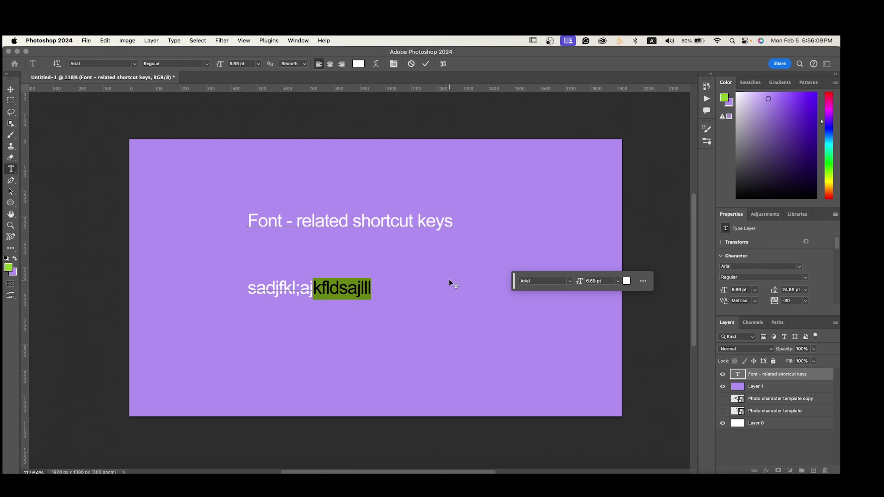
- Bring the leading of the second text line down to 11.21 pt
{"action": "key", "text": "alt+Up"}
{"action": "key", "text": "alt+Up"}
{"action": "key", "text": "alt+Up"}
{"action": "key", "text": "alt+Up"}
{"action": "key", "text": "alt+Up"}
{"action": "key", "text": "alt+Up"}
- Select the letters "dsajlll" at the end of the second text line and raise their baseline slightly
{"action": "left_click", "coordinate": [329, 253]}
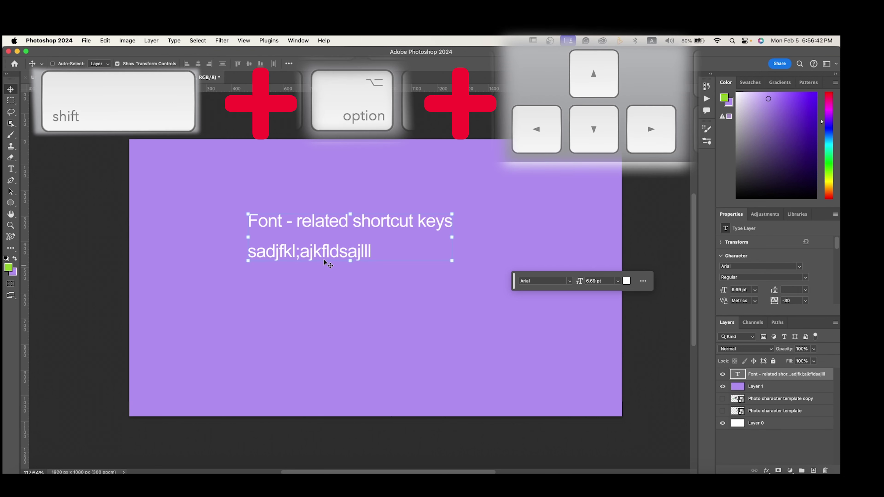
{"action": "key", "text": "super+a"}
{"action": "triple_click", "coordinate": [327, 252]}
{"action": "left_click", "coordinate": [353, 253]}
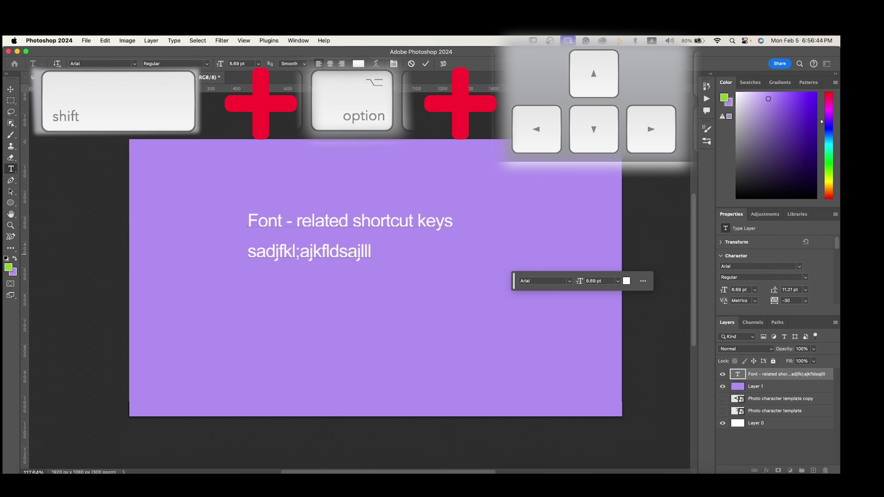
{"action": "left_click_drag", "start_coordinate": [370, 251], "coordinate": [329, 252]}
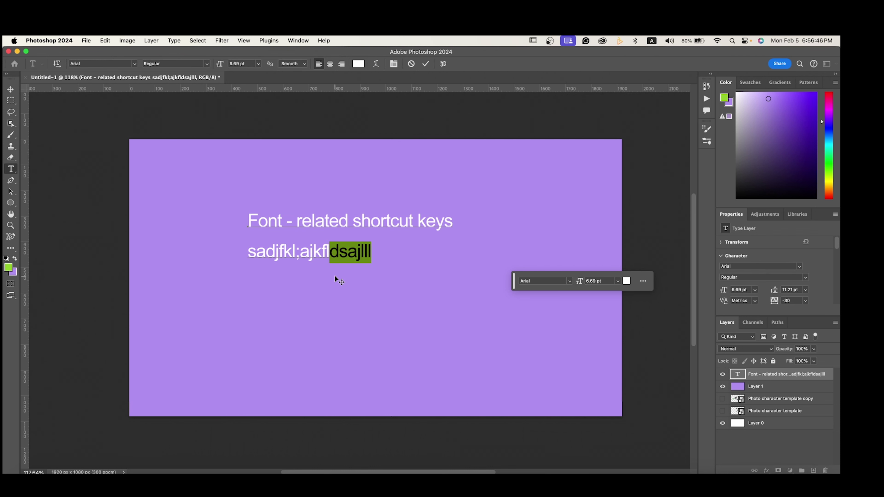
{"action": "key", "text": "alt+shift+Up"}
{"action": "key", "text": "alt+shift+Up"}
{"action": "key", "text": "alt+shift+Up"}
{"action": "key", "text": "alt+shift+Up"}
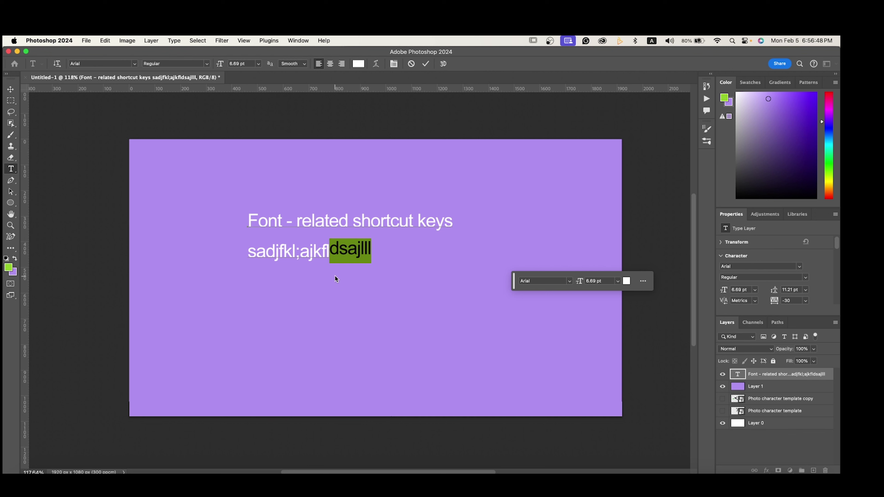
- Lower the baseline of the selected letters "dsajlll" well below the rest of the second line
{"action": "key", "text": "alt+shift+Down"}
{"action": "key", "text": "alt+shift+Down"}
{"action": "key", "text": "alt+shift+Down"}
{"action": "key", "text": "alt+shift+Down"}
{"action": "key", "text": "alt+shift+Down"}
{"action": "key", "text": "alt+shift+Down"}
{"action": "key", "text": "alt+shift+Down"}
{"action": "key", "text": "alt+shift+Down"}
{"action": "key", "text": "alt+shift+Down"}
{"action": "key", "text": "alt+shift+Down"}
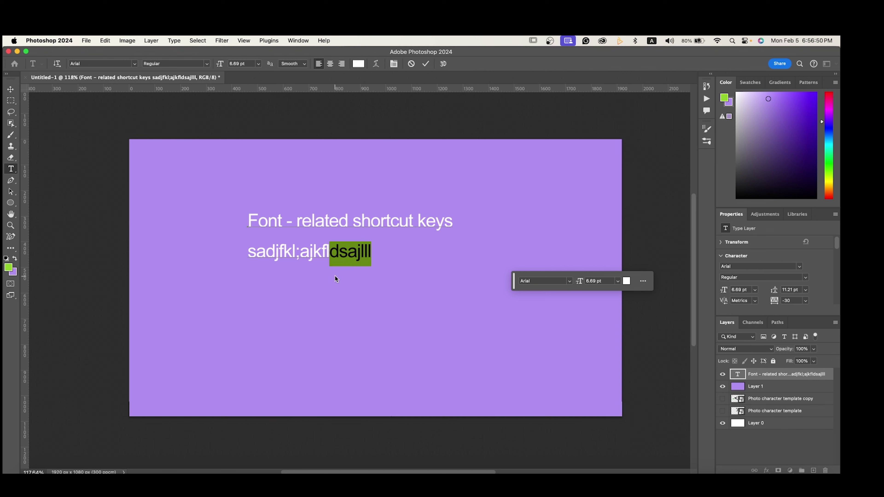
{"action": "key", "text": "alt+shift+Down"}
- Raise the baseline of the selected letters "dsajlll" slightly above the rest of the second line
{"action": "key", "text": "alt+shift+Up"}
{"action": "key", "text": "alt+shift+Up"}
{"action": "key", "text": "alt+shift+Up"}
{"action": "key", "text": "alt+shift+Up"}
{"action": "key", "text": "alt+shift+Up"}
{"action": "key", "text": "alt+shift+Up"}
{"action": "key", "text": "alt+shift+Up"}
{"action": "key", "text": "alt+shift+Up"}
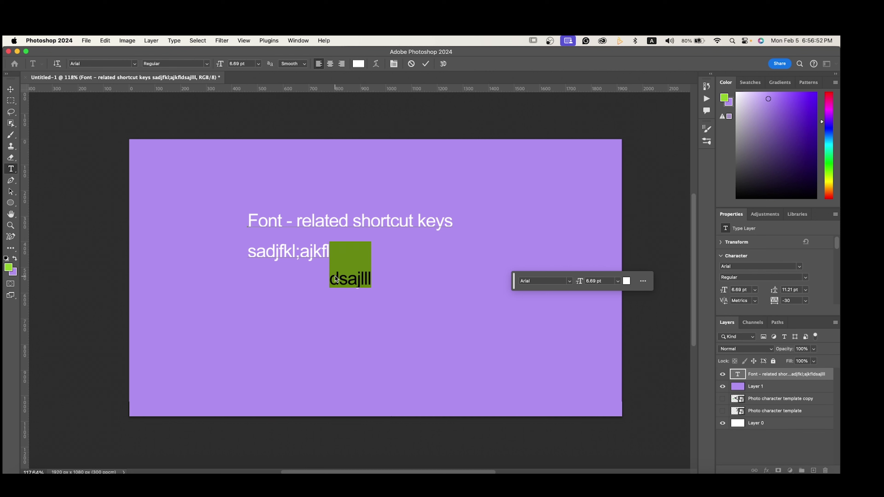
- Increase the tracking of the selected letters "dsajlll" to 30
{"action": "key", "text": "alt+Right"}
{"action": "key", "text": "alt+Right"}
{"action": "key", "text": "alt+Right"}
{"action": "key", "text": "alt+Right"}
{"action": "key", "text": "alt+Right"}
{"action": "key", "text": "alt+Right"}
{"action": "key", "text": "alt+Right"}
{"action": "key", "text": "alt+Right"}
{"action": "key", "text": "alt+Right"}
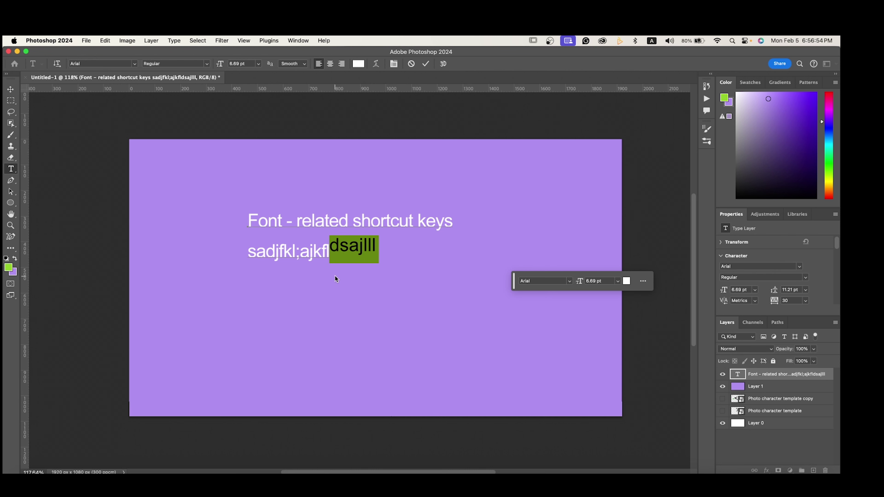
- Spread the selected letters "dsajlll" far apart by raising their tracking to 390 and beyond
{"action": "key", "text": "alt+Right"}
{"action": "key", "text": "alt+Right"}
{"action": "key", "text": "alt+Right"}
{"action": "key", "text": "alt+Right"}
{"action": "key", "text": "alt+Right"}
{"action": "key", "text": "alt+Right"}
{"action": "key", "text": "alt+Right"}
{"action": "key", "text": "alt+Right"}
{"action": "key", "text": "alt+Right"}
{"action": "key", "text": "alt+Right"}
{"action": "key", "text": "alt+Right"}
{"action": "key", "text": "alt+Right"}
{"action": "key", "text": "alt+Right"}
{"action": "key", "text": "alt+Right"}
{"action": "key", "text": "alt+Right"}
{"action": "key", "text": "alt+Right"}
{"action": "key", "text": "alt+Right"}
{"action": "key", "text": "alt+Right"}
{"action": "key", "text": "alt+Right"}
{"action": "key", "text": "alt+Right"}
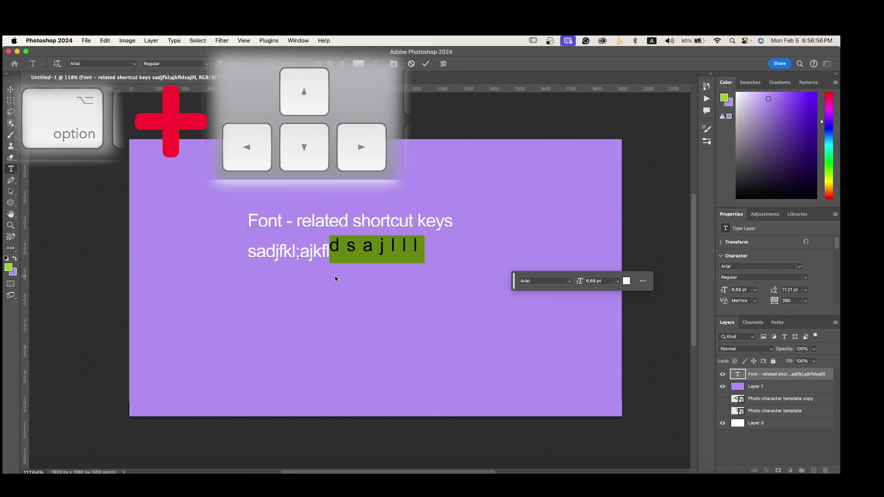
- Tighten the spacing of the selected letters "dsajlll" back to a tracking of 30
{"action": "key", "text": "alt+Left"}
{"action": "key", "text": "alt+Left"}
{"action": "key", "text": "alt+Left"}
{"action": "key", "text": "alt+Left"}
{"action": "key", "text": "alt+Left"}
{"action": "key", "text": "alt+Left"}
{"action": "key", "text": "alt+Left"}
{"action": "key", "text": "alt+Left"}
{"action": "key", "text": "alt+Left"}
{"action": "key", "text": "alt+Left"}
{"action": "key", "text": "alt+Left"}
{"action": "key", "text": "alt+Left"}
{"action": "key", "text": "alt+Left"}
{"action": "key", "text": "alt+Left"}
{"action": "key", "text": "alt+Left"}
{"action": "key", "text": "alt+Left"}
{"action": "key", "text": "alt+Left"}
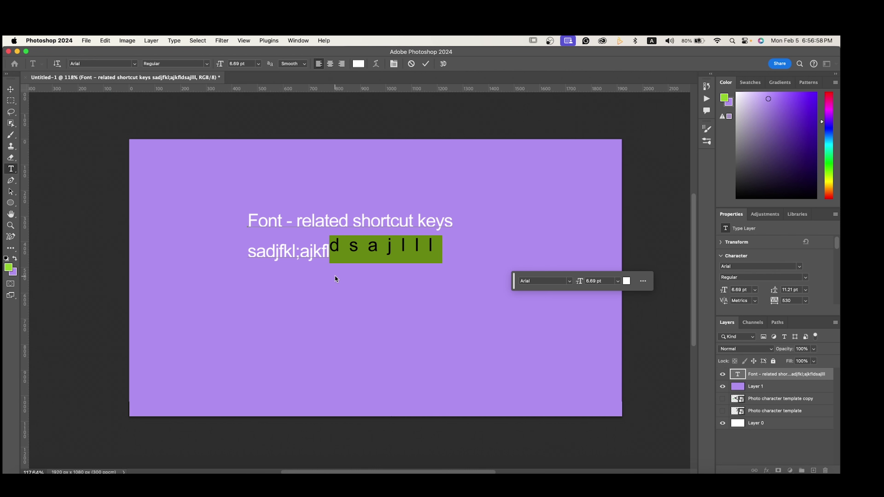
{"action": "key", "text": "alt+Left"}
{"action": "key", "text": "alt+Left"}
{"action": "key", "text": "alt+Left"}
{"action": "key", "text": "alt+Left"}
{"action": "key", "text": "alt+Left"}
{"action": "key", "text": "alt+Left"}
{"action": "key", "text": "alt+Left"}
{"action": "key", "text": "alt+Left"}
{"action": "key", "text": "alt+Left"}
{"action": "key", "text": "alt+Left"}
{"action": "key", "text": "alt+Left"}
{"action": "key", "text": "alt+Left"}
{"action": "key", "text": "alt+Left"}
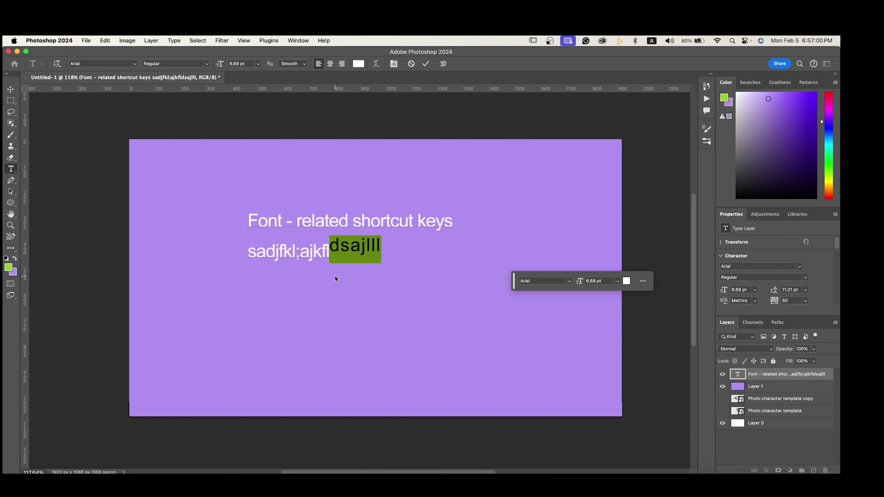
- Shift the baseline of the selected letters "dsajlll" far below the second line, more than a full line height
{"action": "key", "text": "alt+shift+Down"}
{"action": "key", "text": "alt+shift+Down"}
{"action": "key", "text": "alt+shift+Down"}
{"action": "key", "text": "alt+shift+Down"}
{"action": "key", "text": "alt+shift+Down"}
{"action": "key", "text": "alt+shift+Down"}
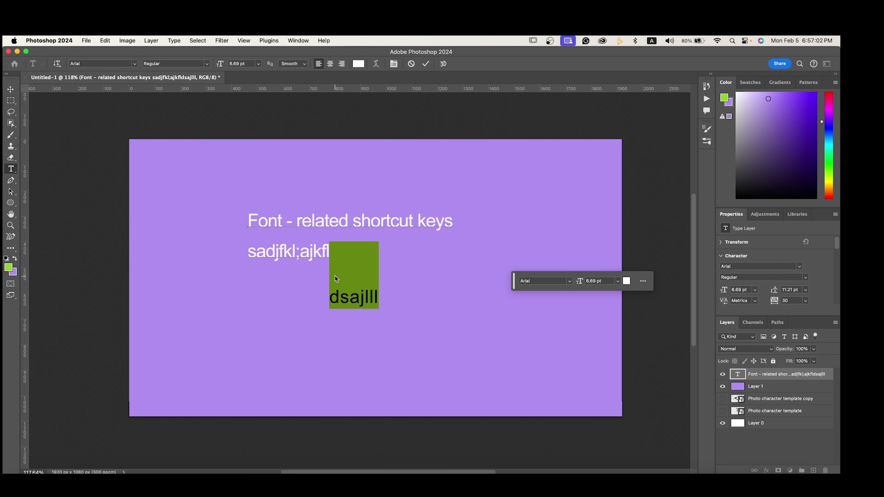
- Spread the selected letters "dsajlll" apart again by raising their tracking to 330 or more
{"action": "key", "text": "alt+Right"}
{"action": "key", "text": "alt+Right"}
{"action": "key", "text": "alt+Right"}
{"action": "key", "text": "alt+Right"}
{"action": "key", "text": "alt+Right"}
{"action": "key", "text": "alt+Right"}
{"action": "key", "text": "alt+Right"}
{"action": "key", "text": "alt+Right"}
{"action": "key", "text": "alt+Right"}
{"action": "key", "text": "alt+Right"}
{"action": "key", "text": "alt+Right"}
{"action": "key", "text": "alt+Right"}
{"action": "key", "text": "alt+Right"}
{"action": "key", "text": "alt+Right"}
{"action": "key", "text": "alt+Right"}
{"action": "key", "text": "alt+Right"}
{"action": "key", "text": "alt+Right"}
{"action": "key", "text": "alt+Right"}
{"action": "key", "text": "alt+Right"}
{"action": "key", "text": "alt+Right"}
{"action": "key", "text": "alt+Right"}
{"action": "key", "text": "alt+Right"}
{"action": "key", "text": "alt+Right"}
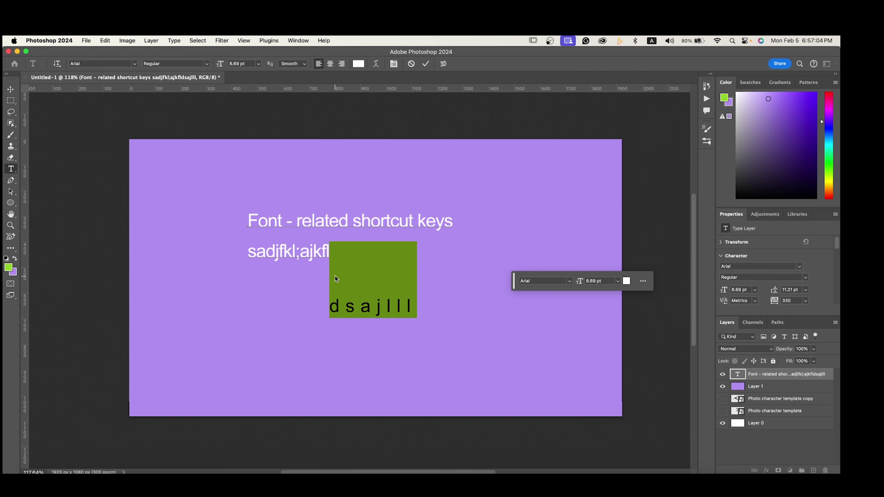
- Tighten the widened spacing of the selected letters "dsajlll" by lowering their tracking step by step
{"action": "key", "text": "alt+Left"}
{"action": "key", "text": "alt+Left"}
{"action": "key", "text": "alt+Left"}
{"action": "key", "text": "alt+Left"}
{"action": "key", "text": "alt+Left"}
{"action": "key", "text": "alt+Left"}
{"action": "key", "text": "alt+Left"}
{"action": "key", "text": "alt+Left"}
{"action": "key", "text": "alt+Left"}
{"action": "key", "text": "alt+Left"}
{"action": "key", "text": "alt+Left"}
{"action": "key", "text": "alt+Left"}
{"action": "key", "text": "alt+Left"}
{"action": "key", "text": "alt+Left"}
{"action": "key", "text": "alt+Left"}
{"action": "key", "text": "alt+Left"}
{"action": "key", "text": "alt+Left"}
{"action": "key", "text": "alt+Left"}
{"action": "key", "text": "alt+Left"}
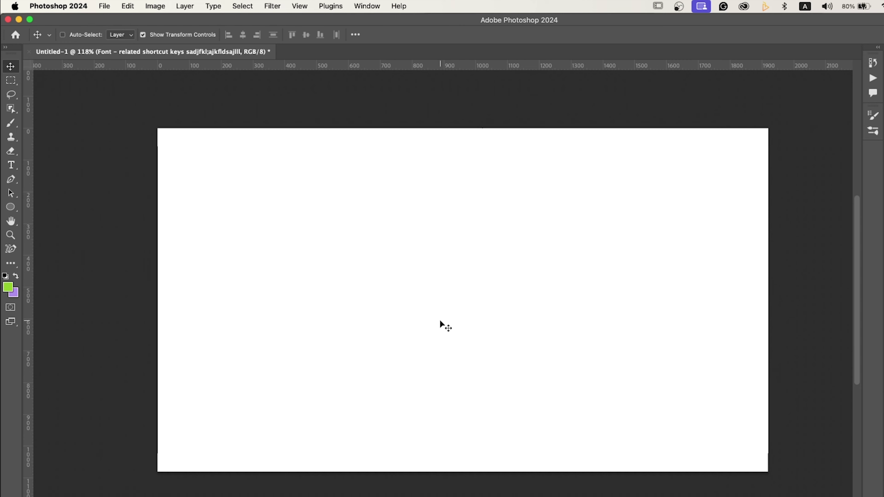
- Open the hands-on tutorials and start "Get to know the app" from the Orientation category
{"action": "left_click", "coordinate": [399, 6]}
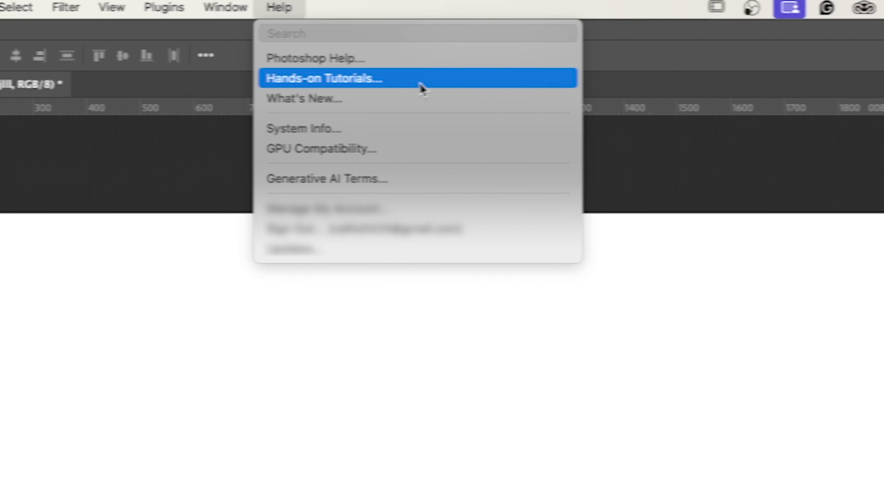
{"action": "left_click", "coordinate": [441, 86]}
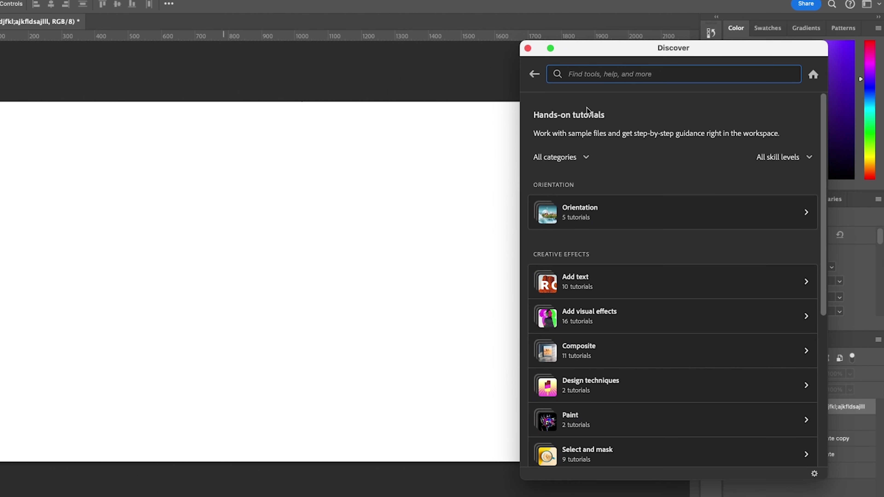
{"action": "left_click", "coordinate": [734, 220]}
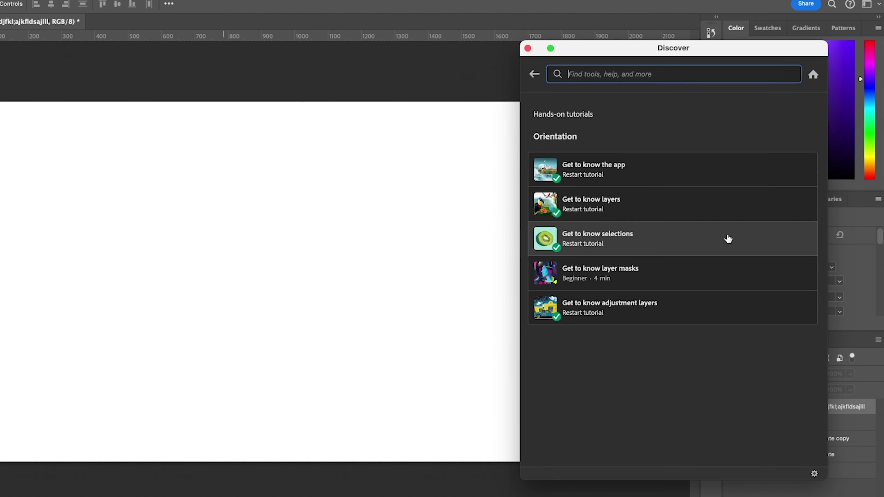
{"action": "left_click", "coordinate": [588, 173]}
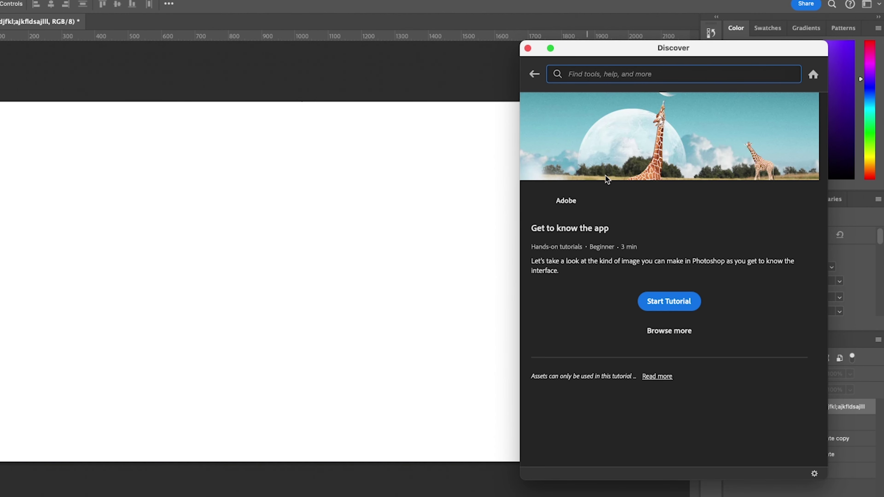
{"action": "left_click", "coordinate": [679, 302]}
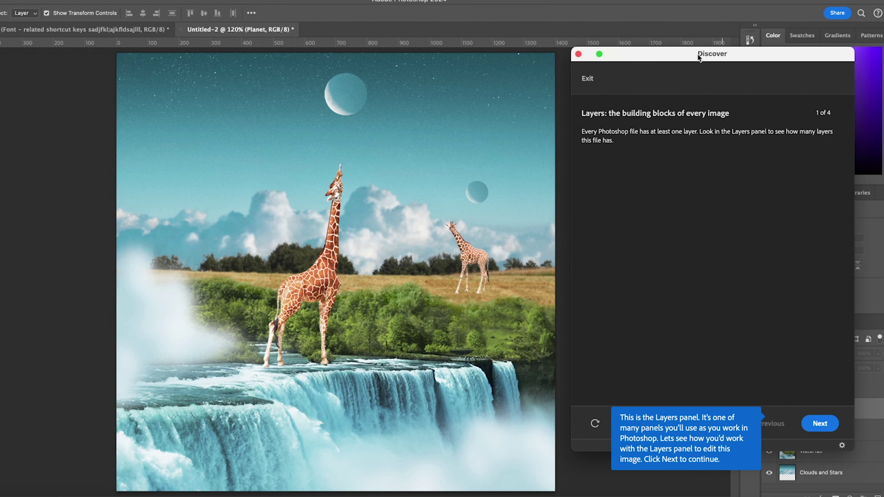
- Move the tutorial window clear of the layer list, turn on the Planet layer as instructed, and continue the tutorial
{"action": "left_click_drag", "start_coordinate": [786, 49], "coordinate": [655, 42]}
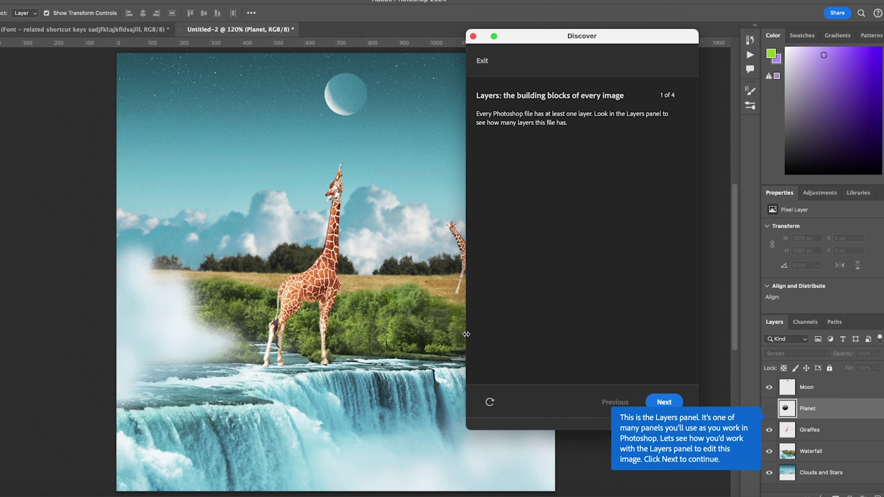
{"action": "left_click", "coordinate": [665, 403]}
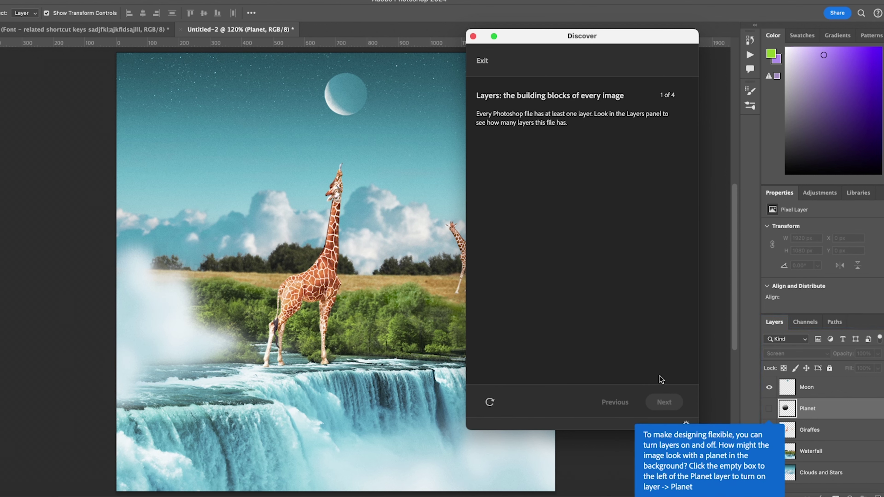
{"action": "left_click", "coordinate": [769, 409]}
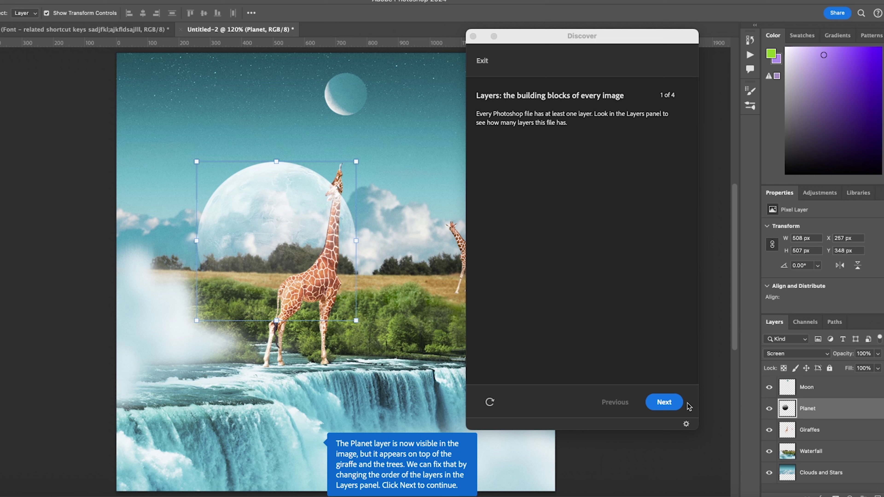
{"action": "left_click", "coordinate": [670, 404]}
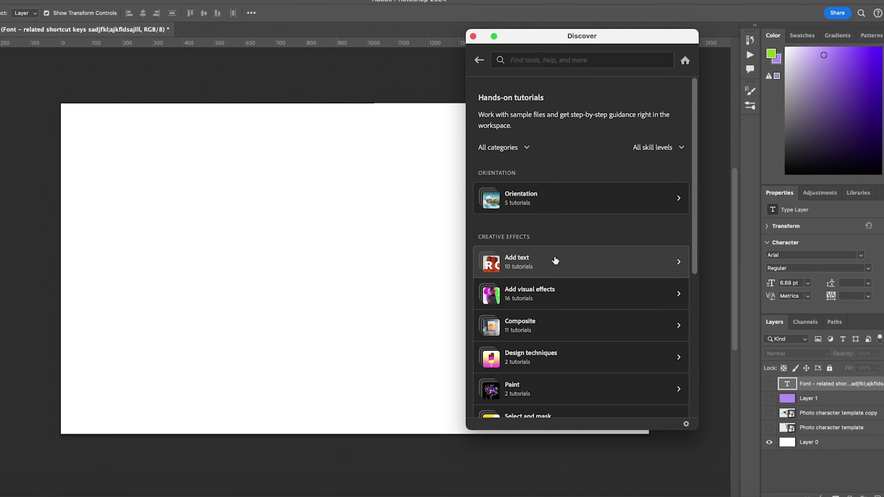
- Look through the hands-on tutorials in the Add text and Composite categories and return to the category overview
{"action": "left_click", "coordinate": [555, 260]}
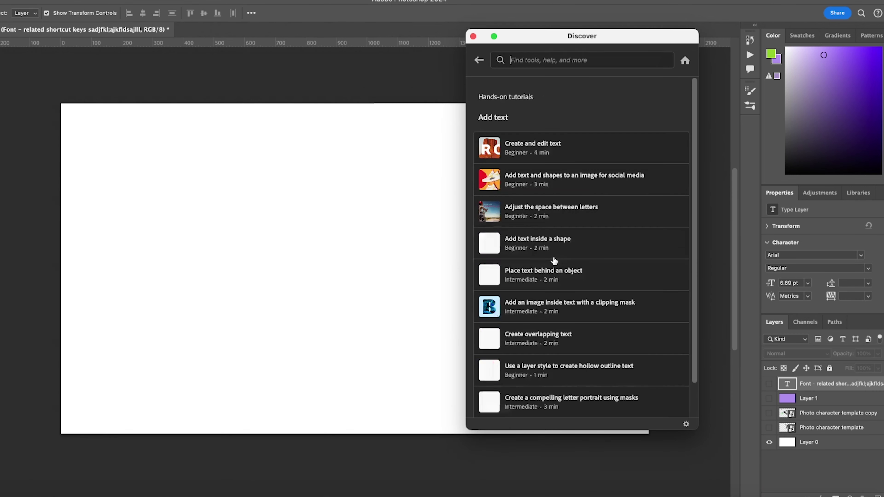
{"action": "scroll", "coordinate": [538, 146], "scroll_direction": "down", "scroll_amount": 2}
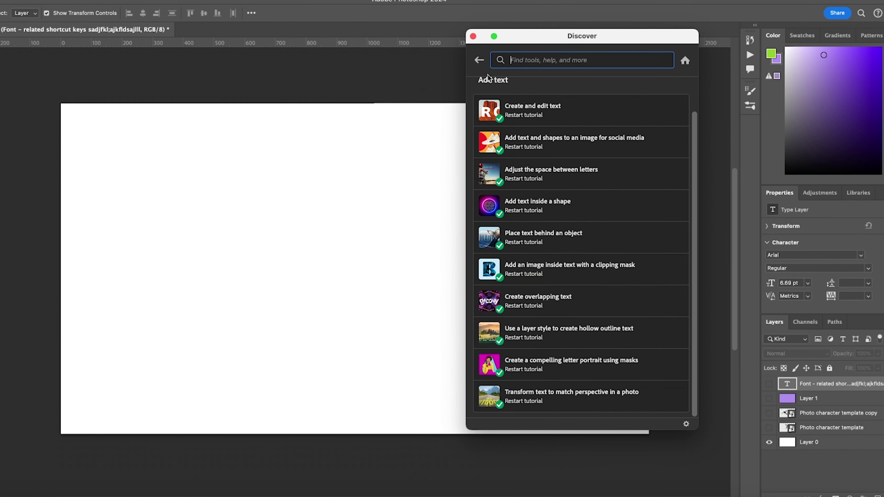
{"action": "left_click", "coordinate": [481, 62]}
{"action": "left_click", "coordinate": [543, 288]}
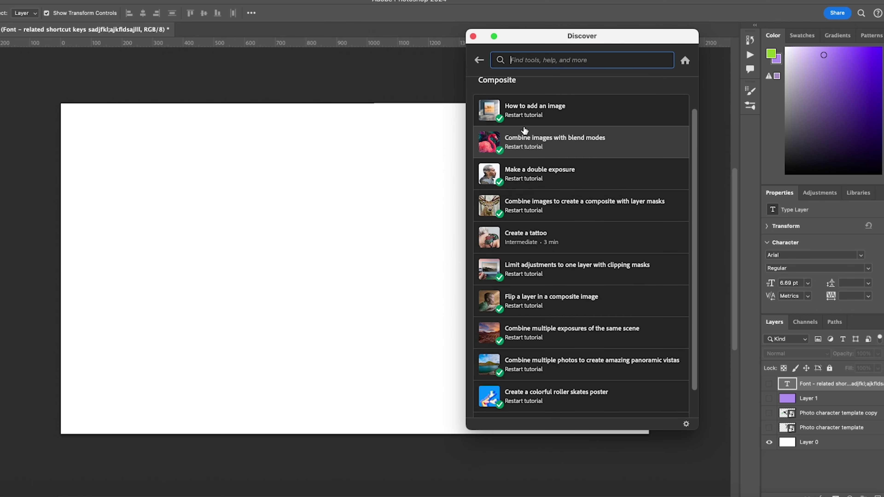
{"action": "scroll", "coordinate": [543, 271], "scroll_direction": "down", "scroll_amount": 1}
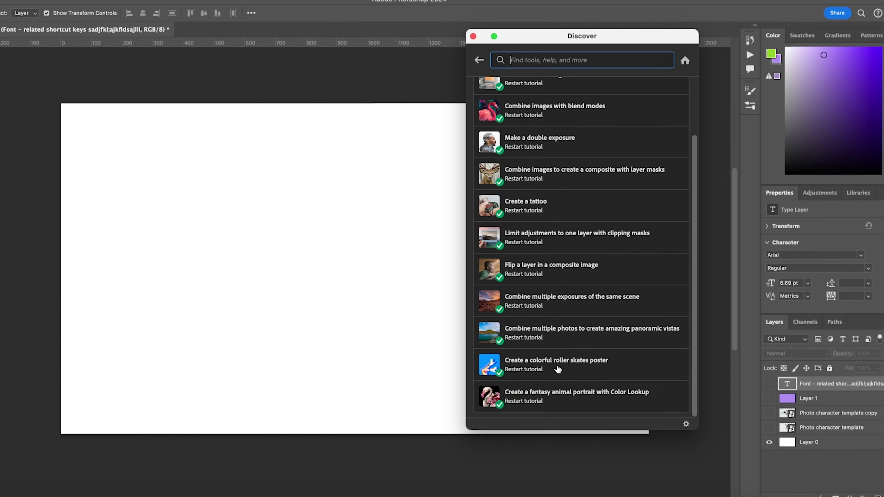
{"action": "scroll", "coordinate": [555, 334], "scroll_direction": "up", "scroll_amount": 2}
{"action": "left_click", "coordinate": [479, 60]}
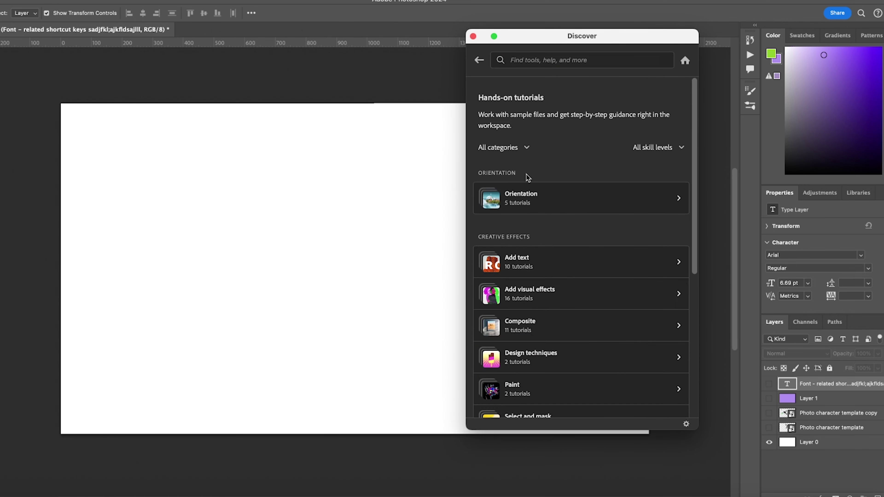
- Examine the tutorials in the Add photo effects category and go back to the overview of all tutorial categories
{"action": "scroll", "coordinate": [530, 226], "scroll_direction": "down", "scroll_amount": 3}
{"action": "scroll", "coordinate": [530, 276], "scroll_direction": "down", "scroll_amount": 3}
{"action": "left_click", "coordinate": [502, 239]}
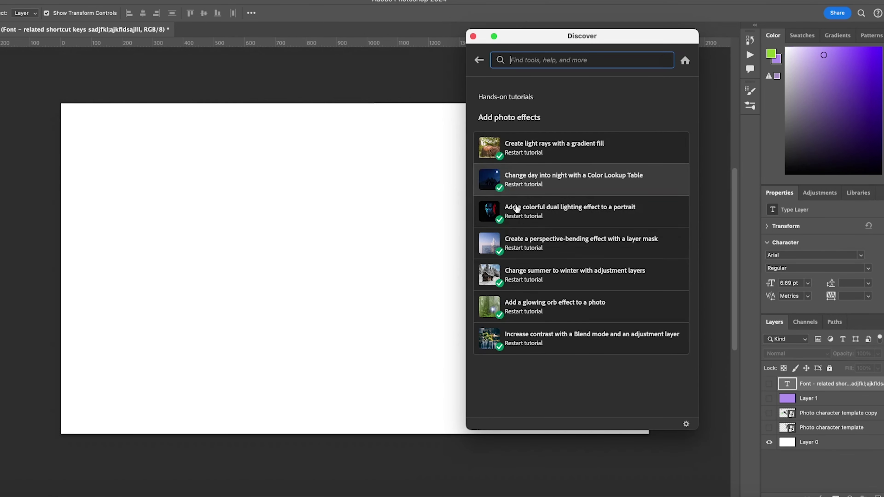
{"action": "left_click", "coordinate": [480, 60]}
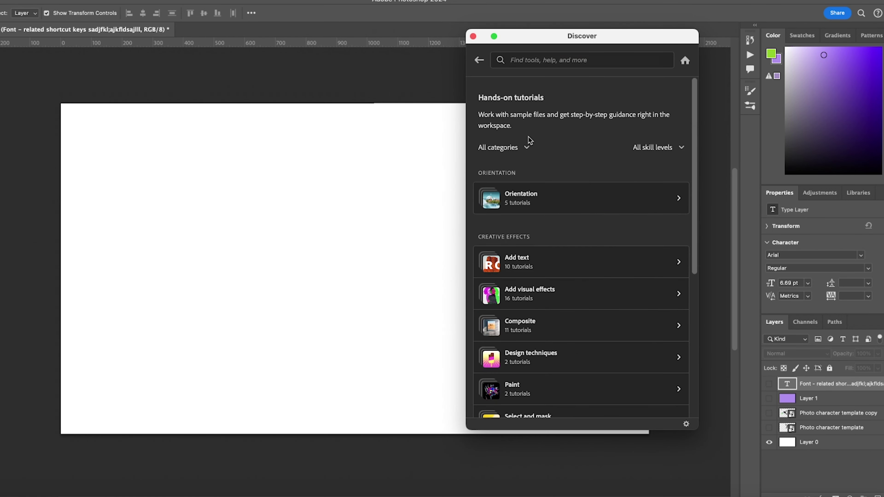
{"action": "scroll", "coordinate": [529, 174], "scroll_direction": "down", "scroll_amount": 2}
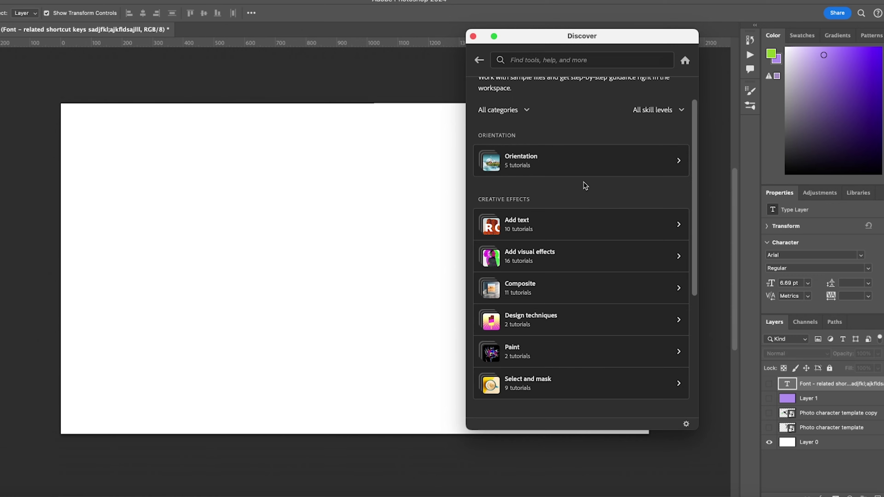